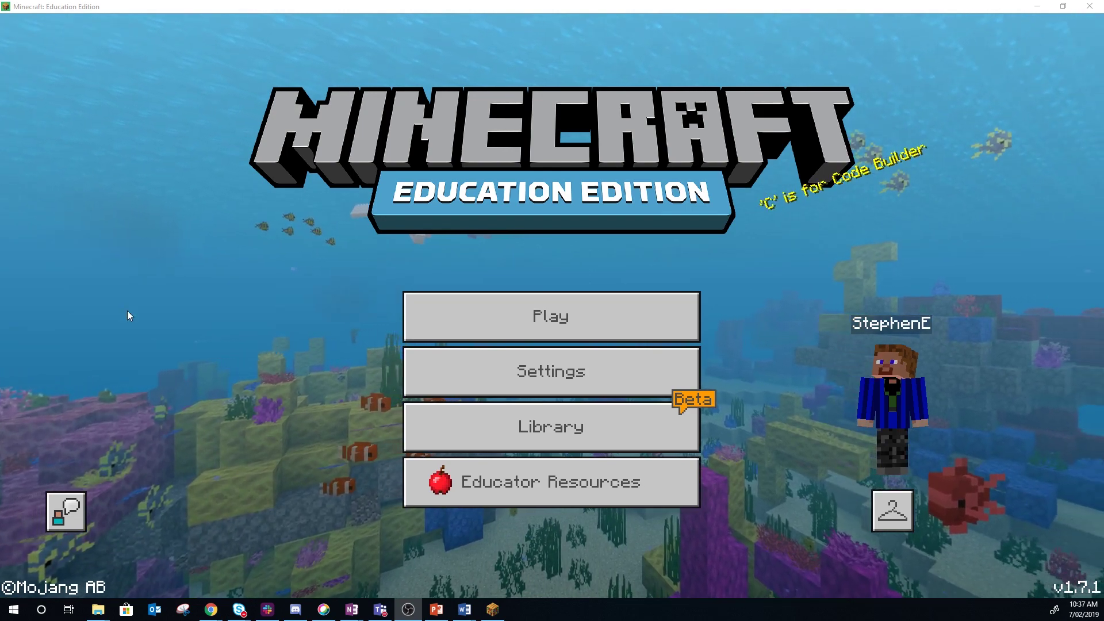
# Step: Open the game settings for a new blank world
pyautogui.click(550, 323)
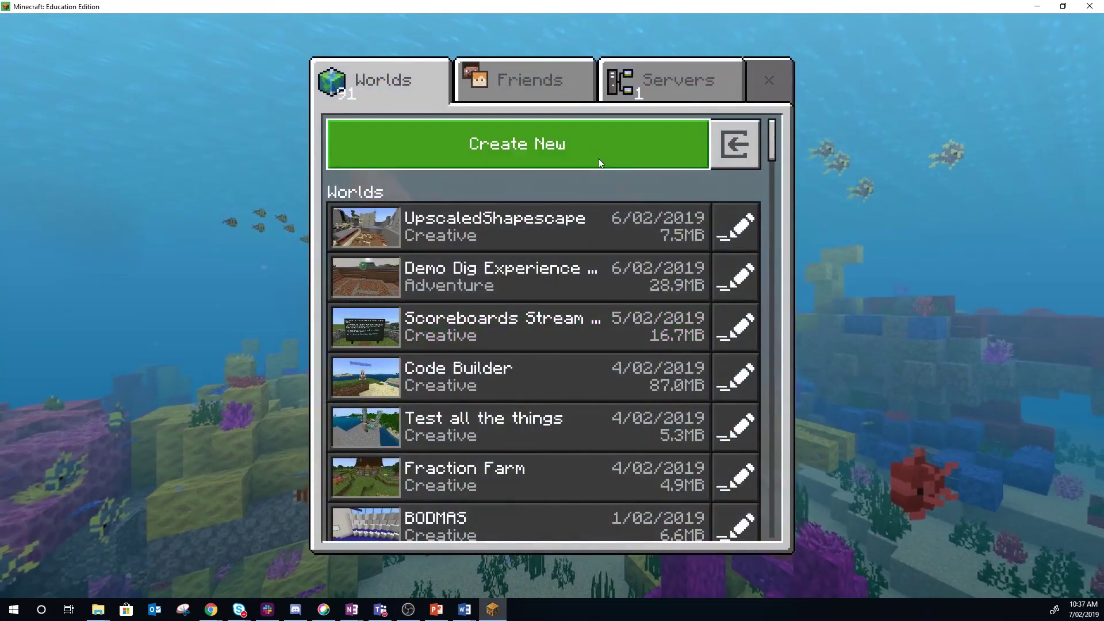
pyautogui.click(597, 157)
pyautogui.click(590, 88)
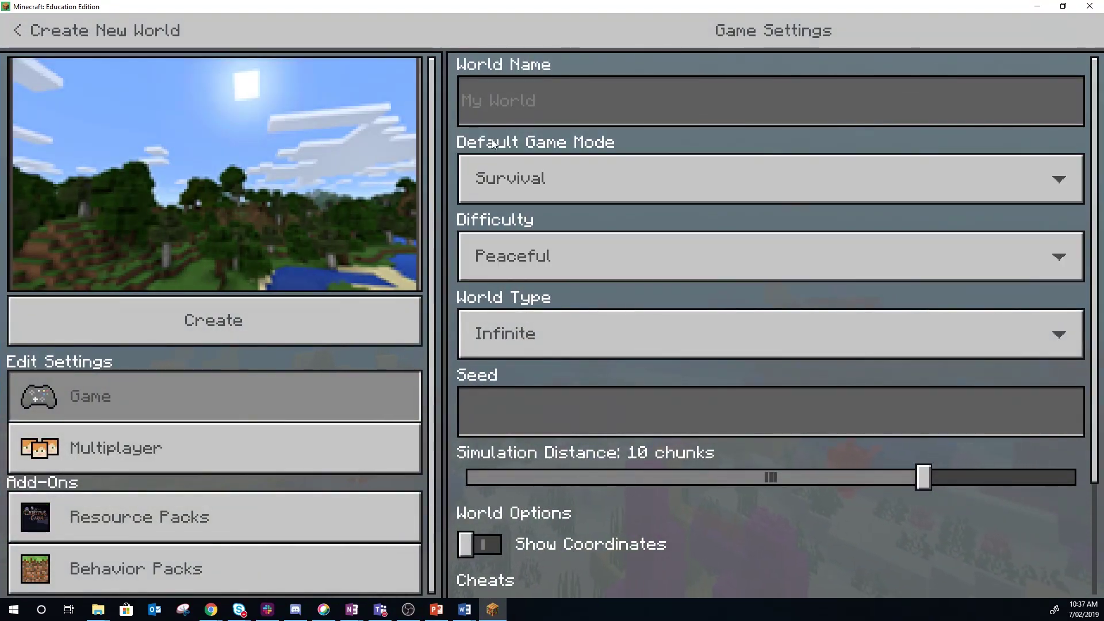
# Step: Name the new world Schematics
pyautogui.click(546, 97)
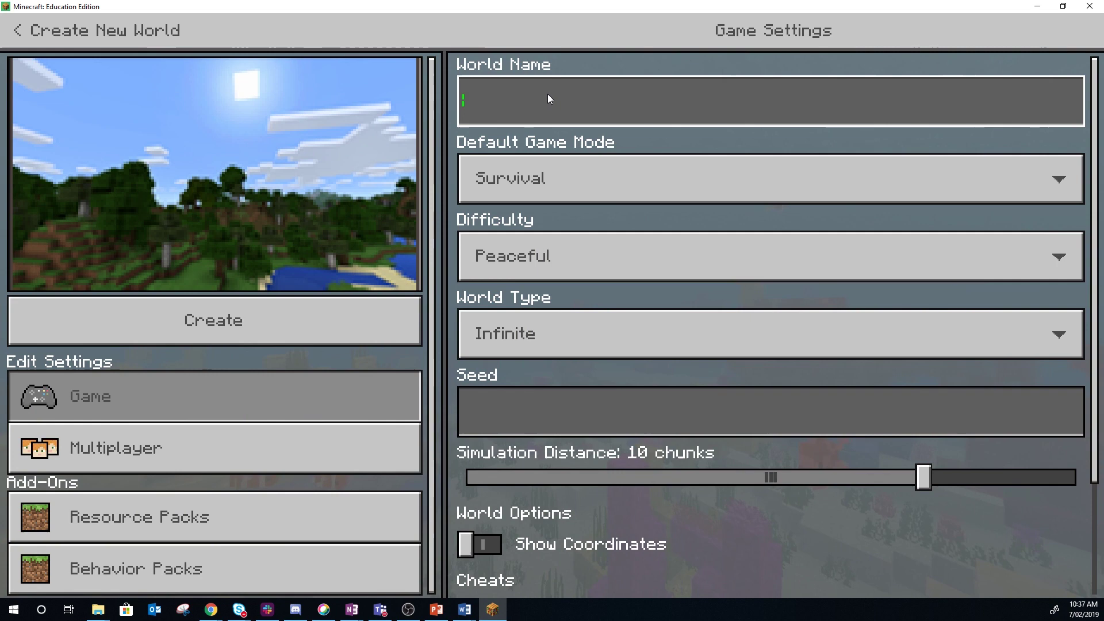
pyautogui.write('SChen')
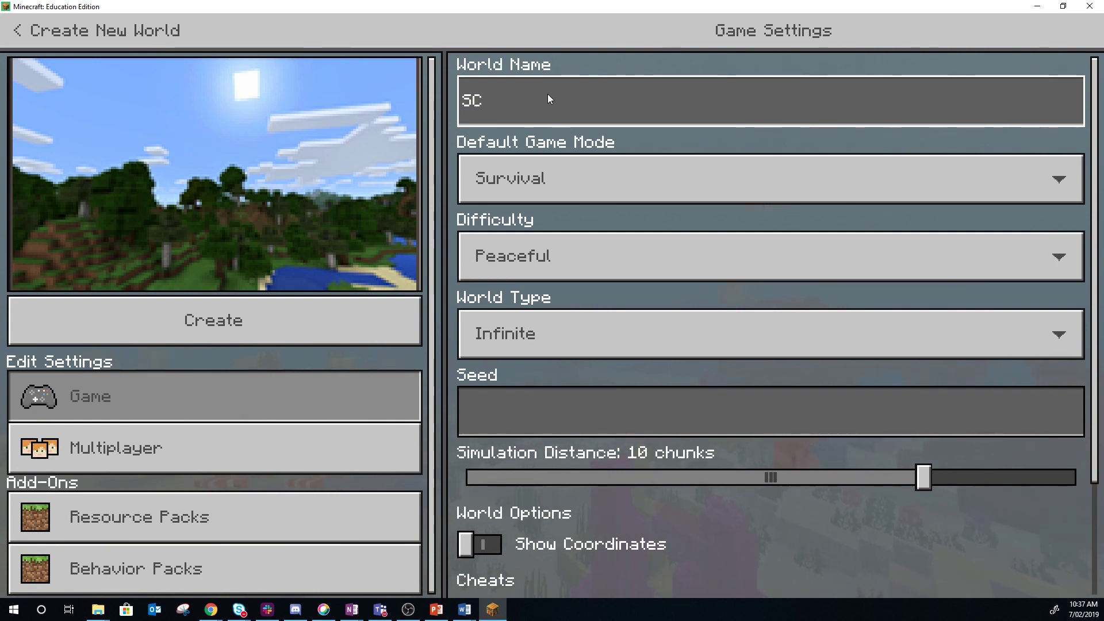
pyautogui.press('BackSpace')
pyautogui.press('BackSpace')
pyautogui.press('BackSpace')
pyautogui.press('BackSpace')
pyautogui.write('chematic')
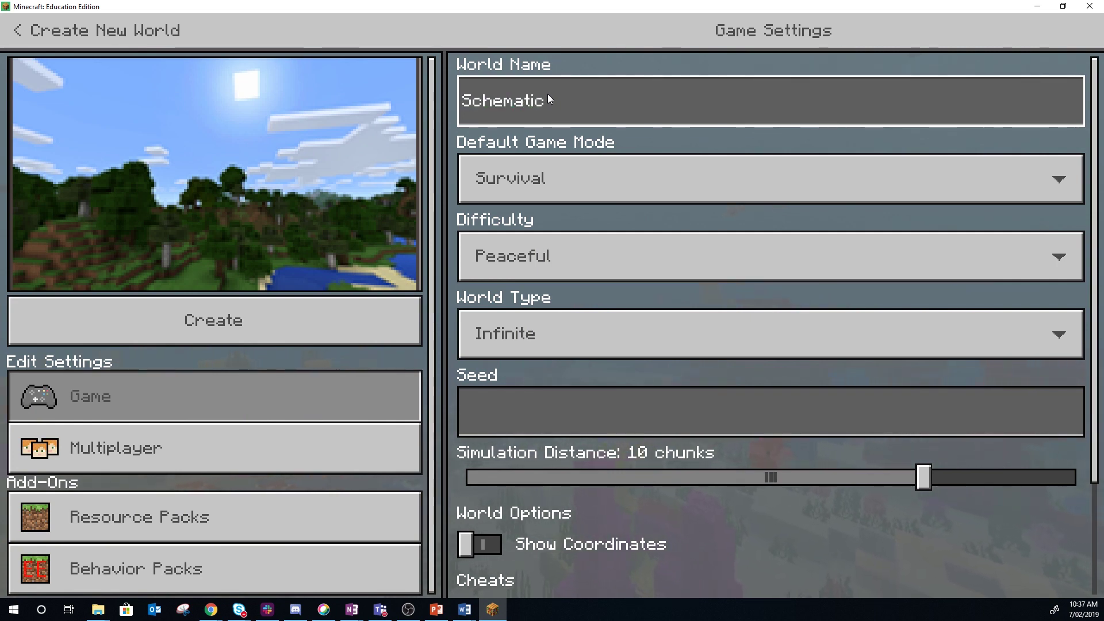
pyautogui.write('s')
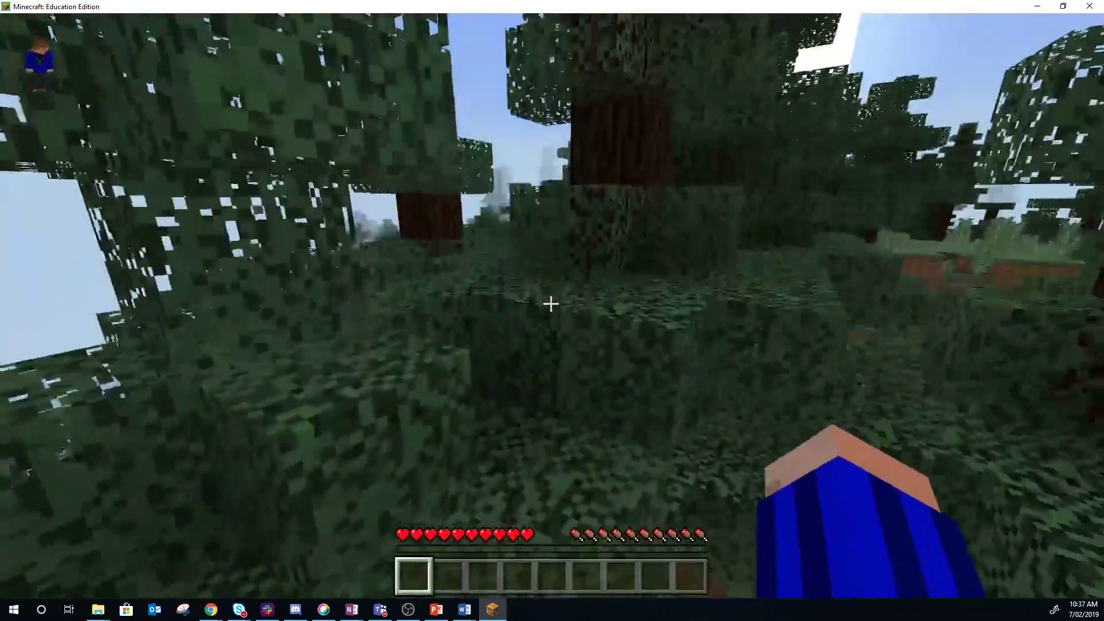
# Step: Switch the player to Creative mode with the command /gamemode c
pyautogui.press('/')
pyautogui.write('game')
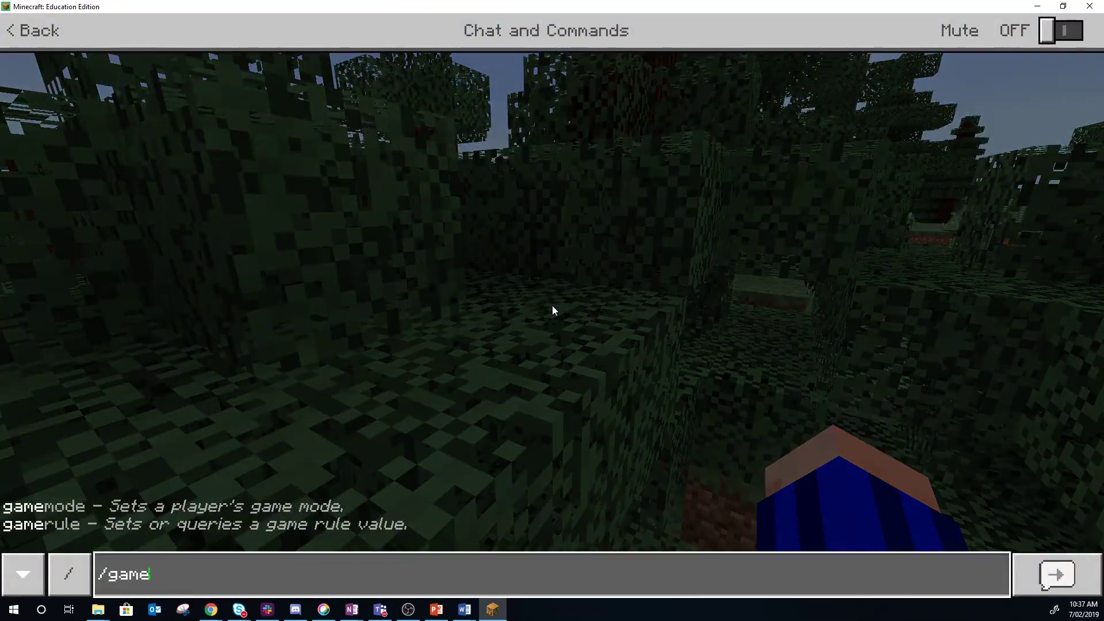
pyautogui.write('mods c')
pyautogui.press('BackSpace')
pyautogui.press('BackSpace')
pyautogui.press('BackSpace')
pyautogui.write('e c')
pyautogui.press('Return')
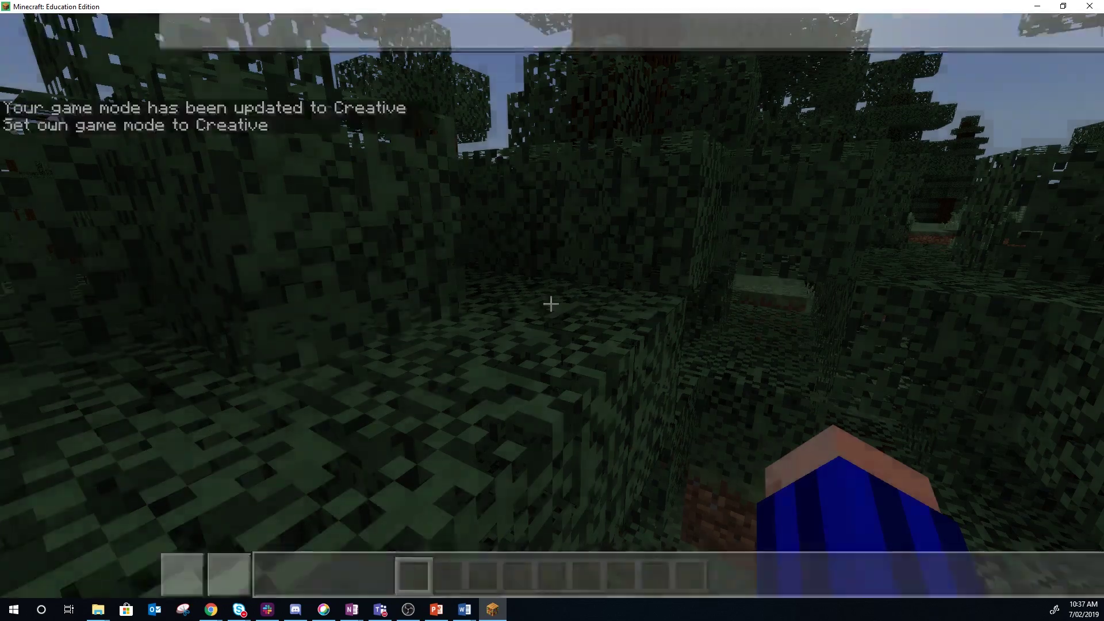
# Step: Start flying and travel high above the forest and coastline so that the surrounding terrain is generated
pyautogui.press('space')
pyautogui.press('space')
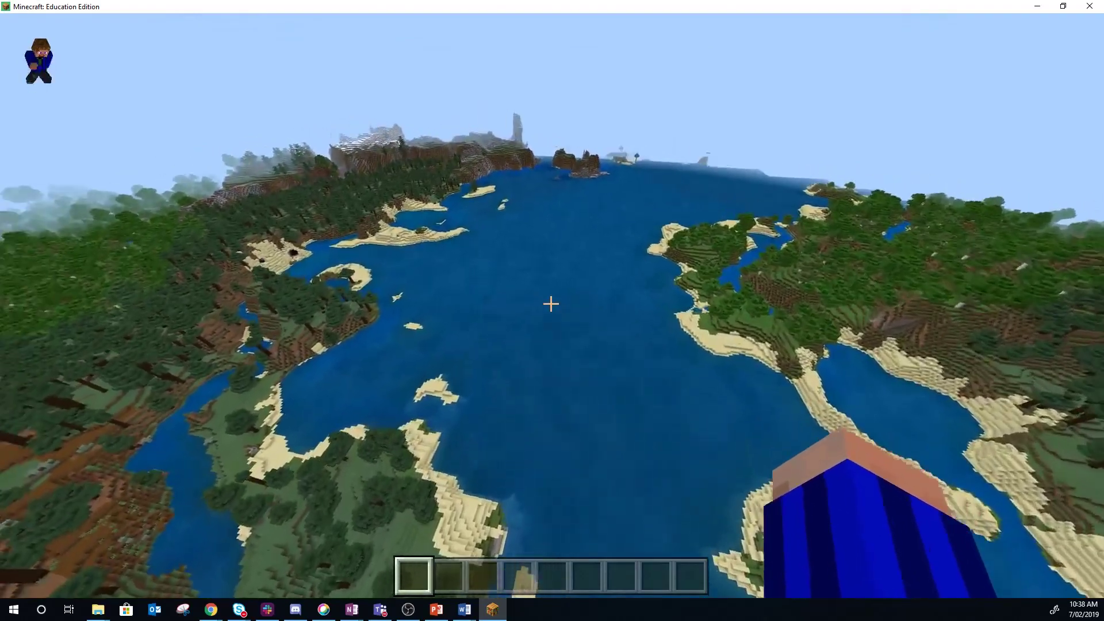
pyautogui.press('w')
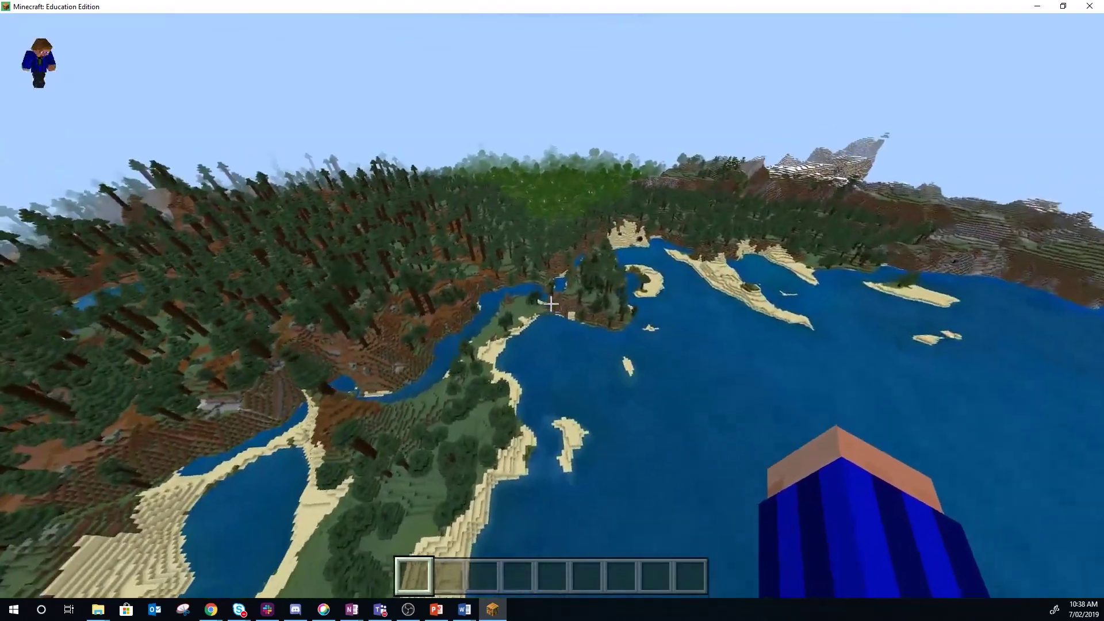
pyautogui.press('w')
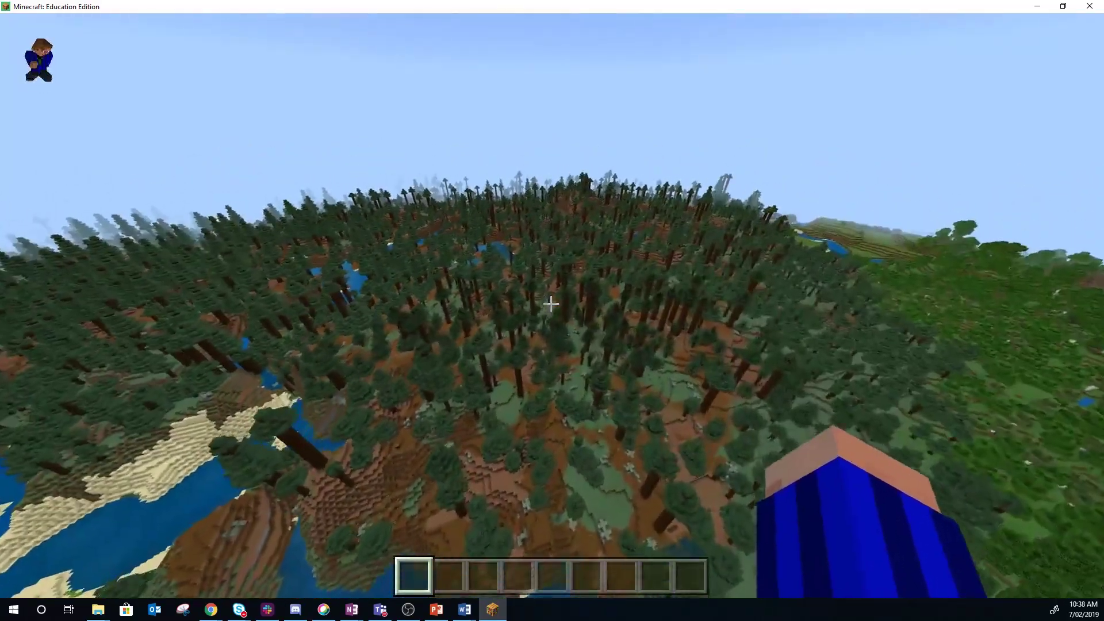
pyautogui.press('w')
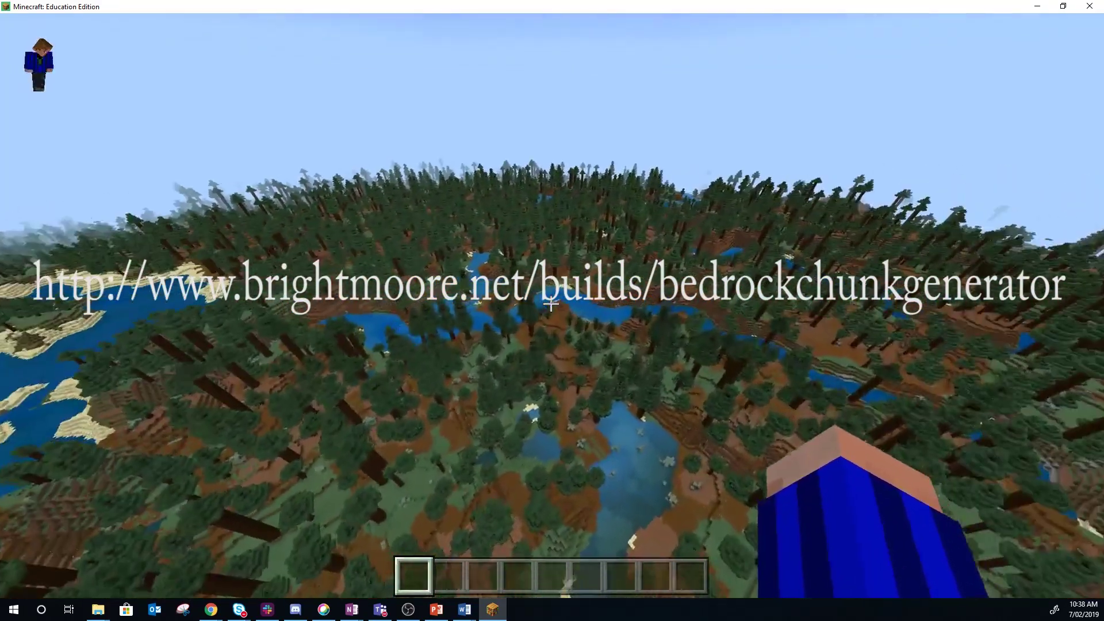
pyautogui.press('w')
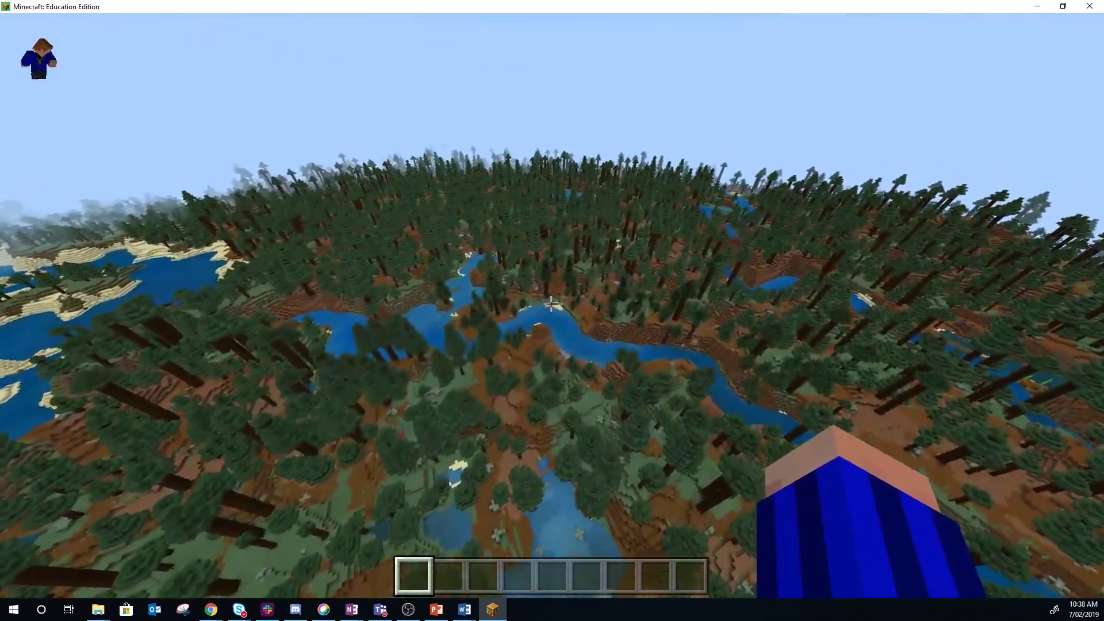
pyautogui.press('w')
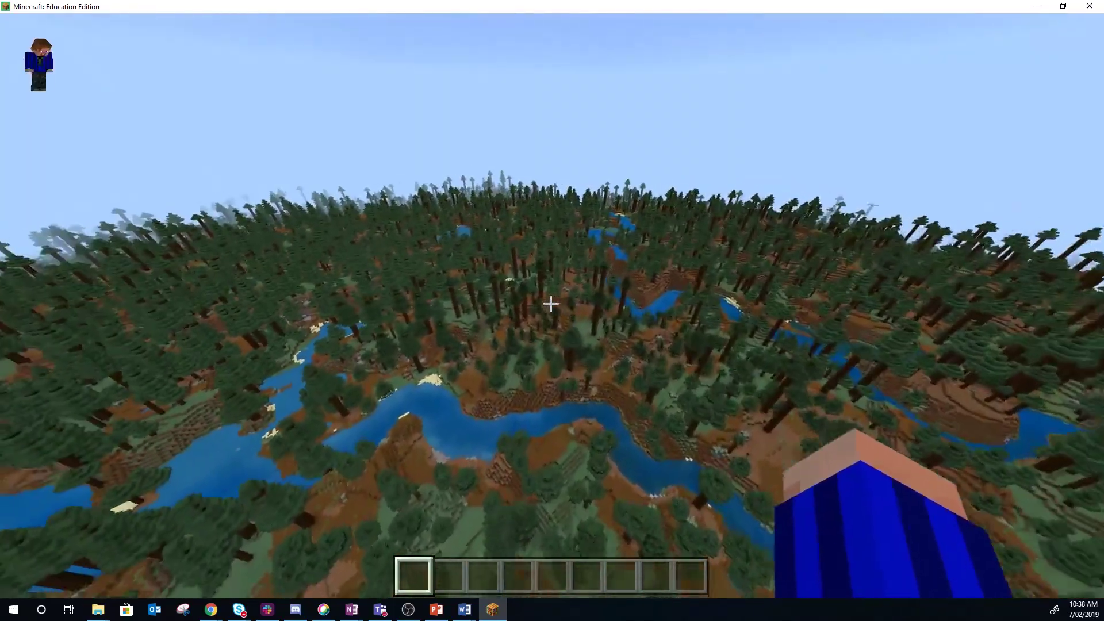
pyautogui.press('w')
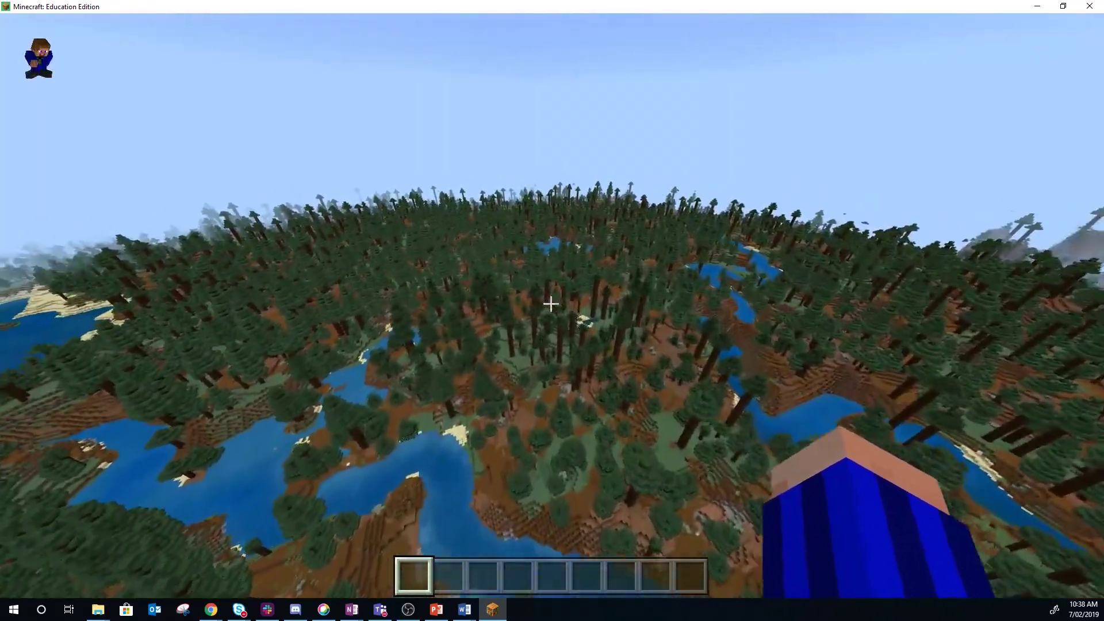
pyautogui.press('w')
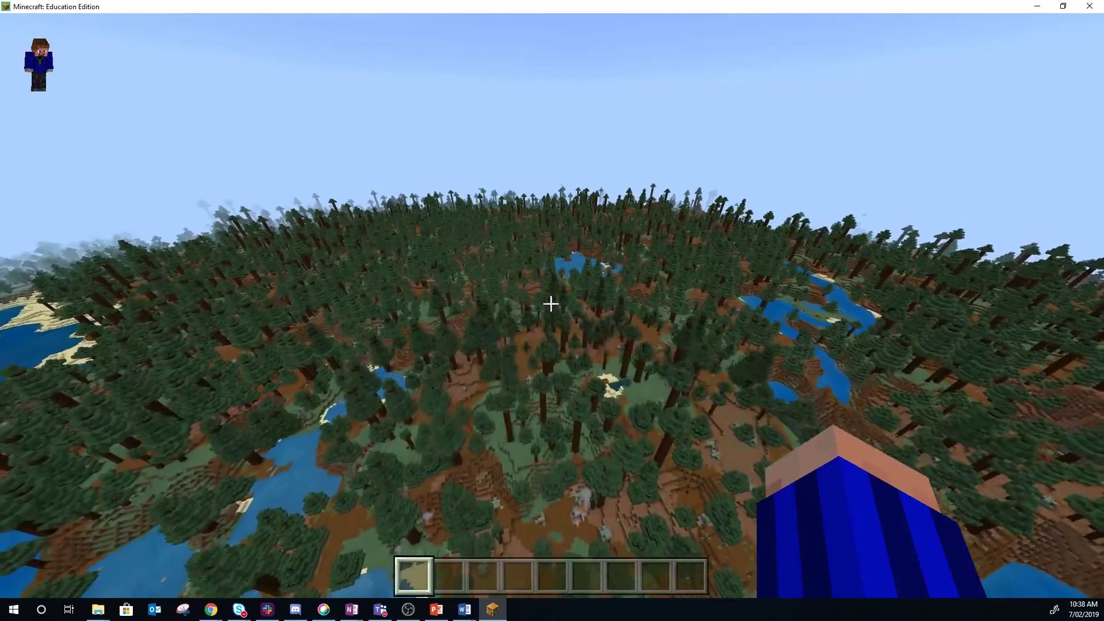
pyautogui.press('w')
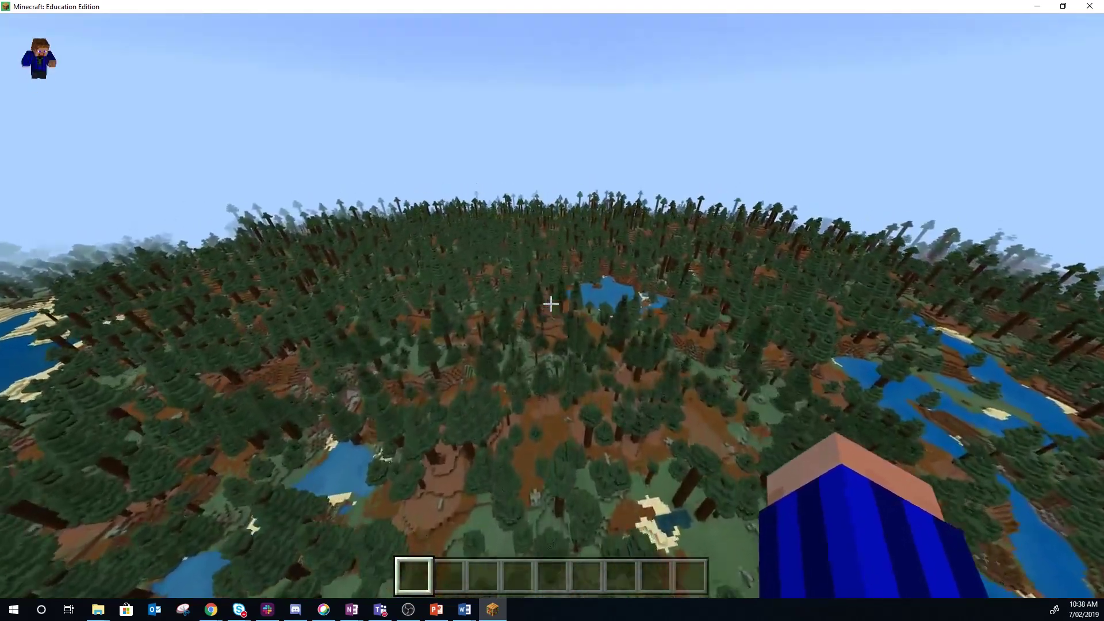
pyautogui.press('w')
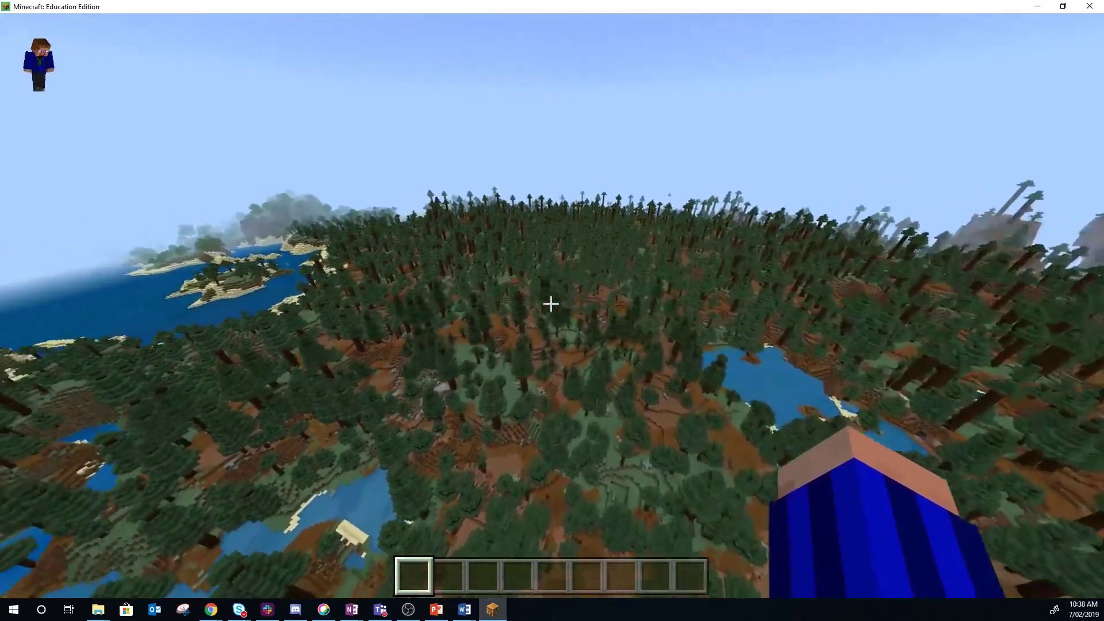
pyautogui.press('w')
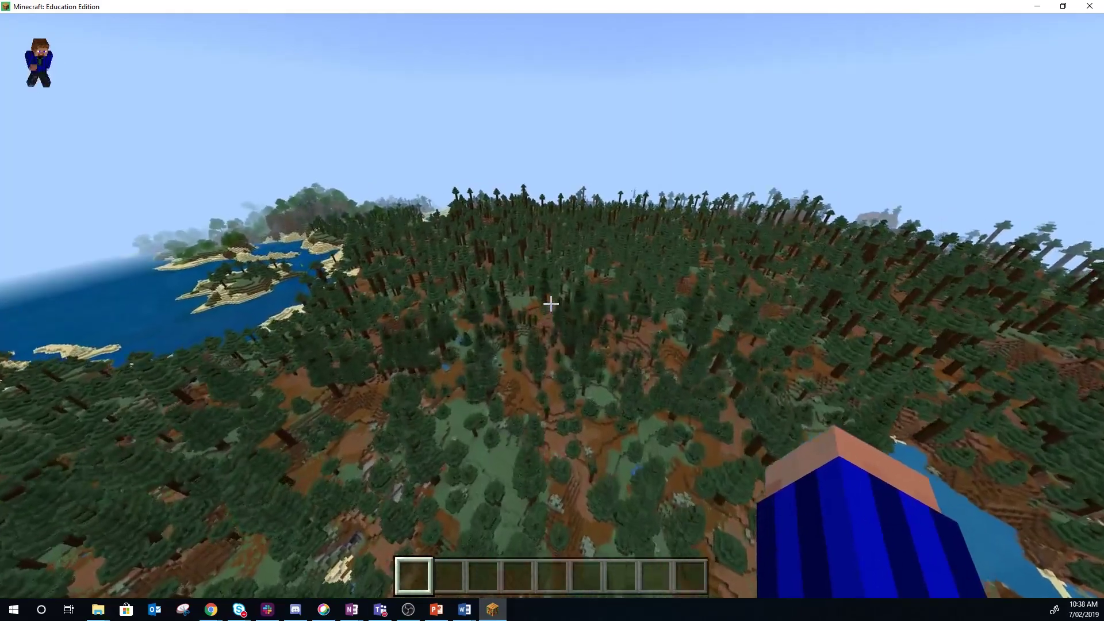
pyautogui.press('w')
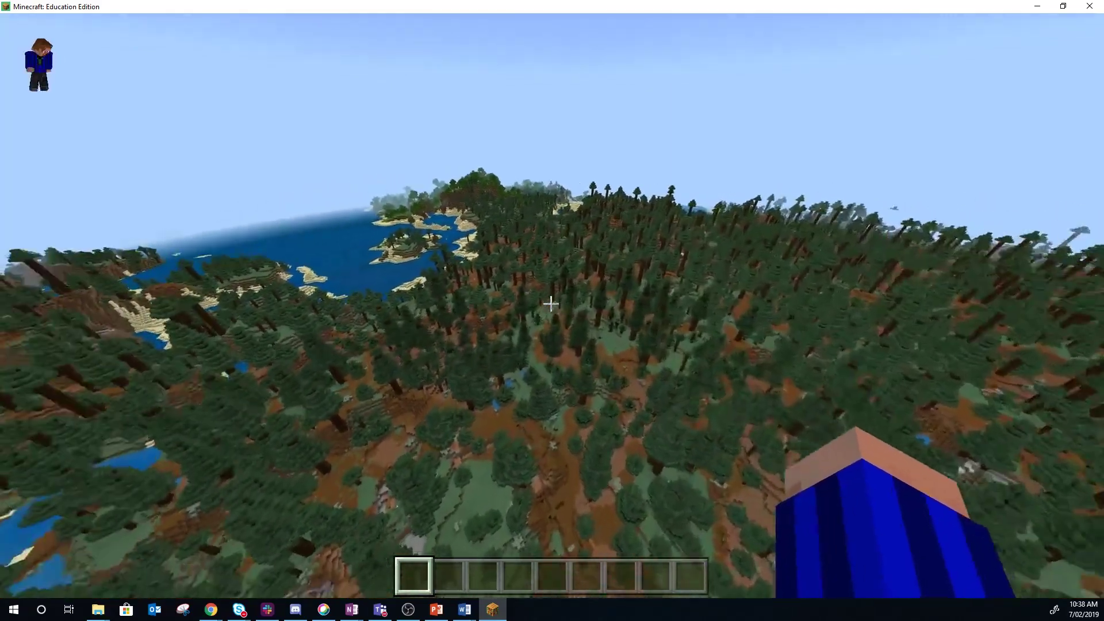
# Step: Save and quit the world, and export it to the Documents folder as Schematics.mcworld
pyautogui.press('Escape')
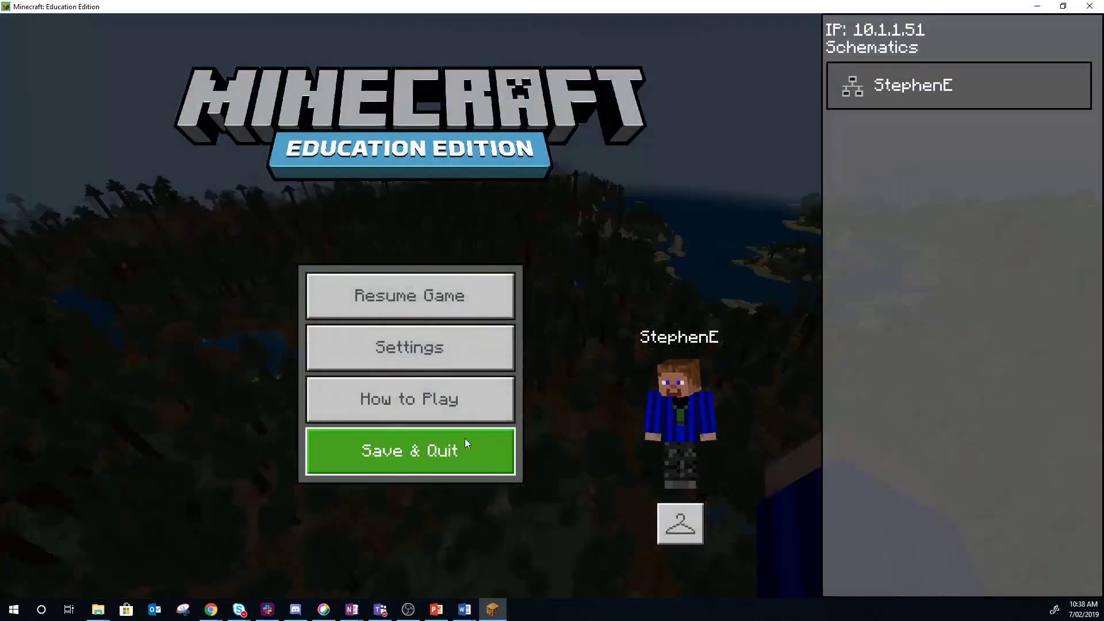
pyautogui.click(437, 451)
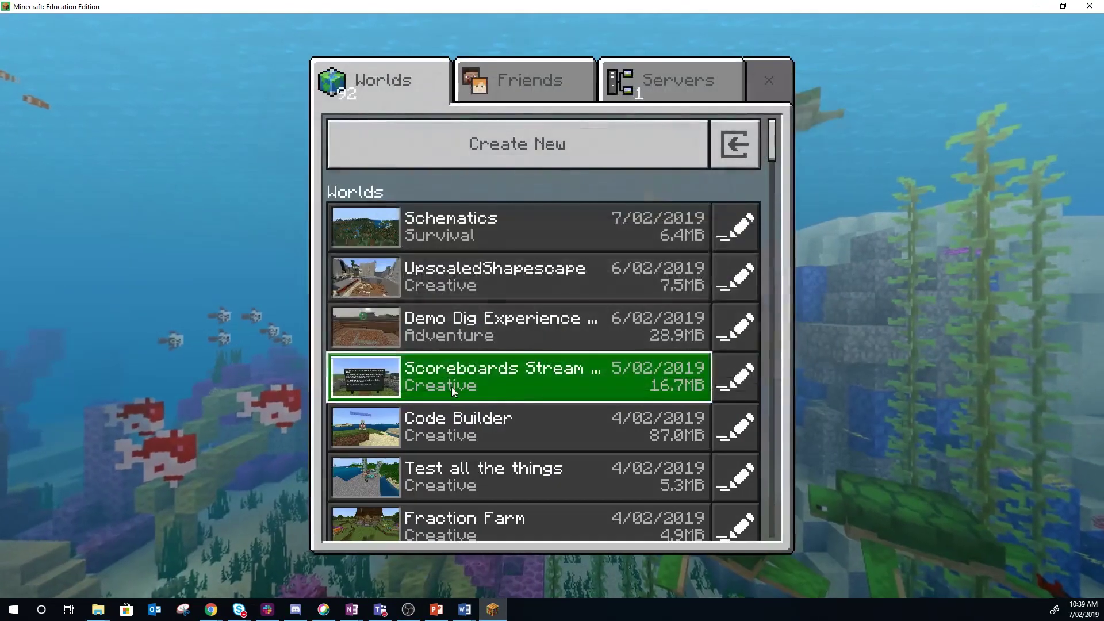
pyautogui.click(736, 225)
pyautogui.scroll(-5, 691, 334)
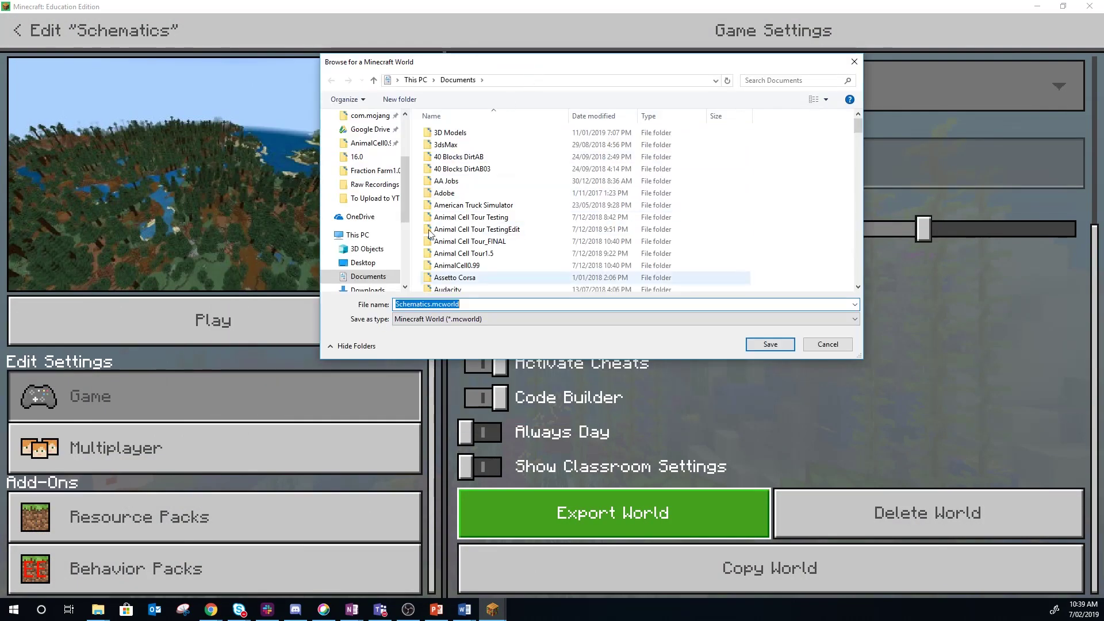
pyautogui.click(768, 345)
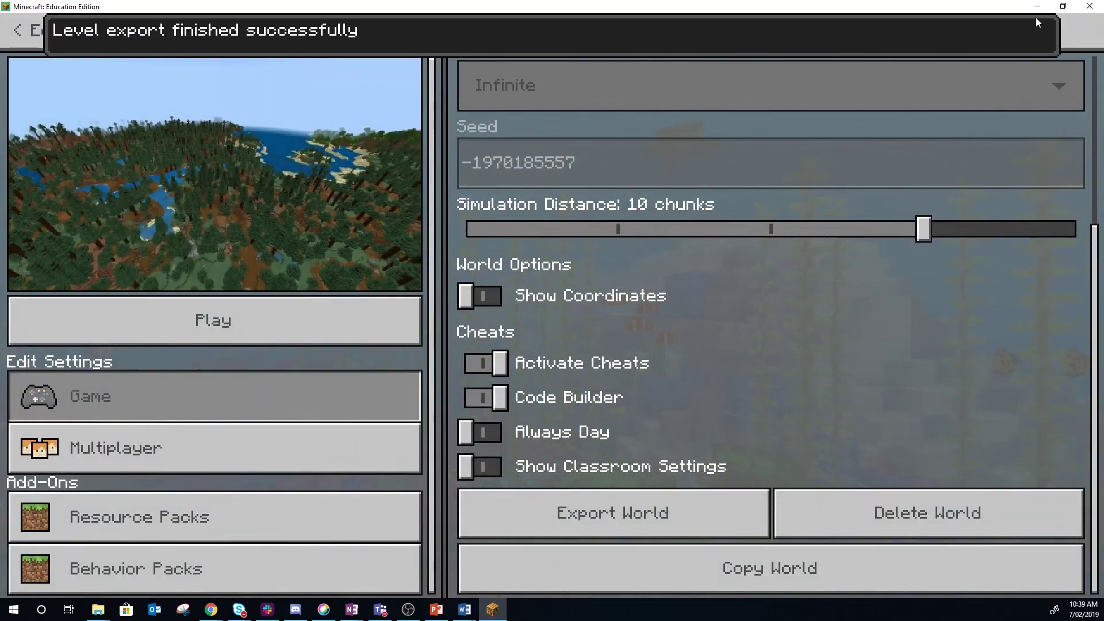
# Step: Switch to the browser and look through the MCEdit-Unified 1.6.0.53 and 1.6.0.52 testing builds on the GitHub releases page
pyautogui.click(1038, 8)
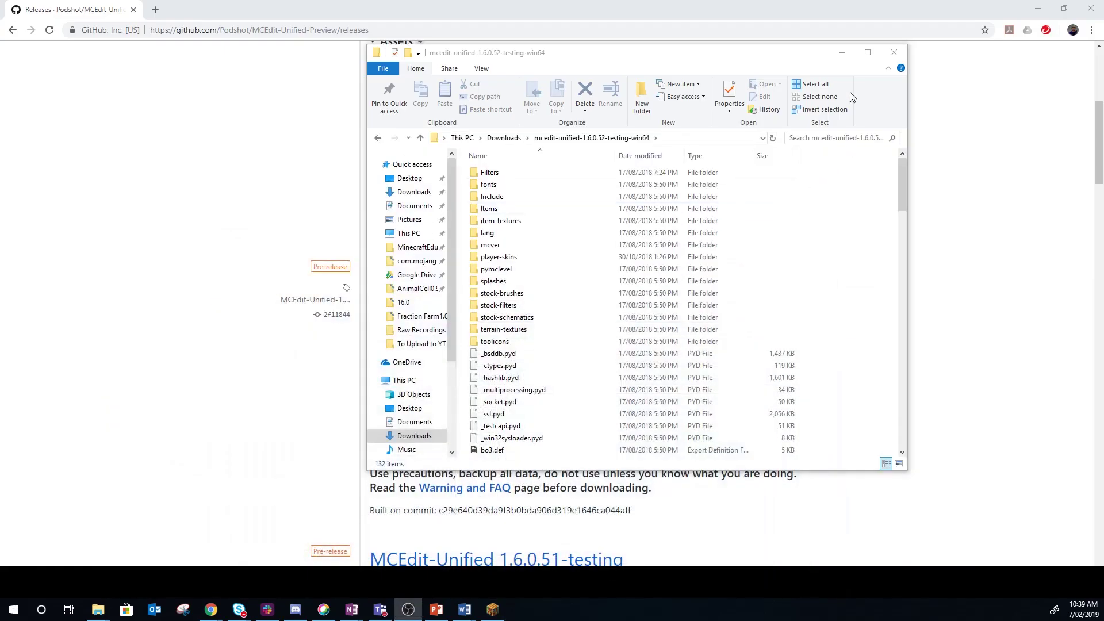
pyautogui.click(842, 53)
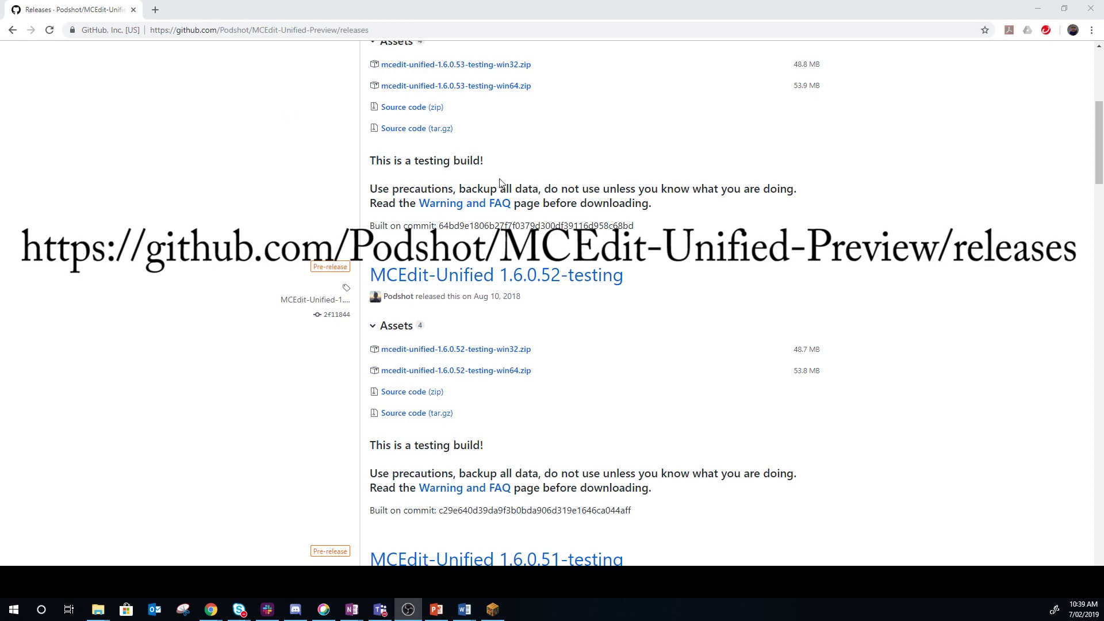
pyautogui.scroll(5, 499, 183)
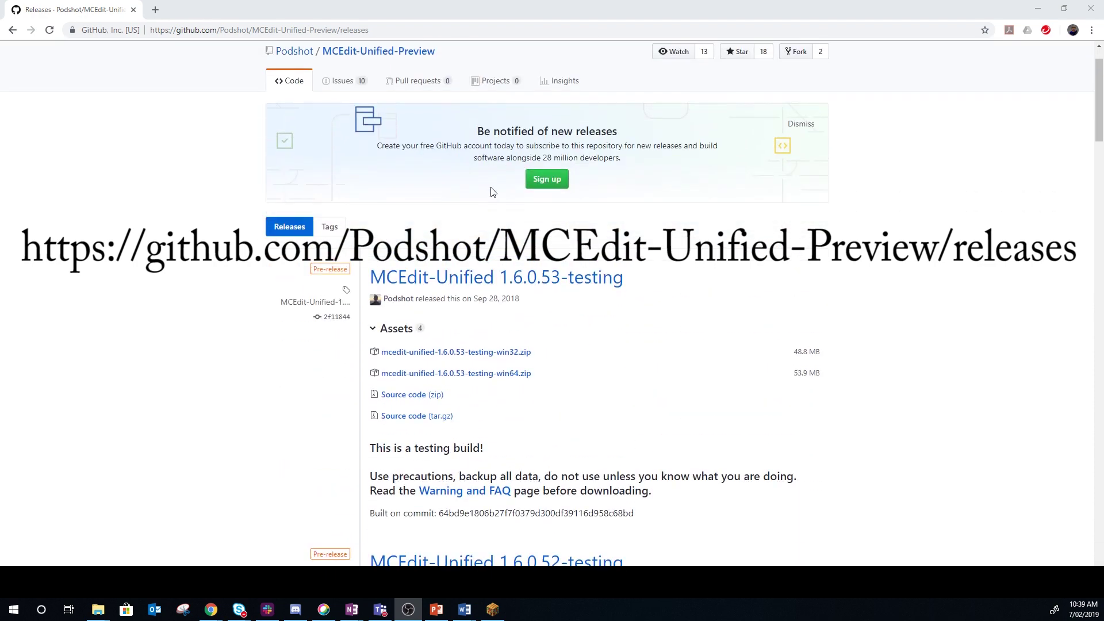
pyautogui.scroll(1, 492, 191)
pyautogui.moveTo(294, 111)
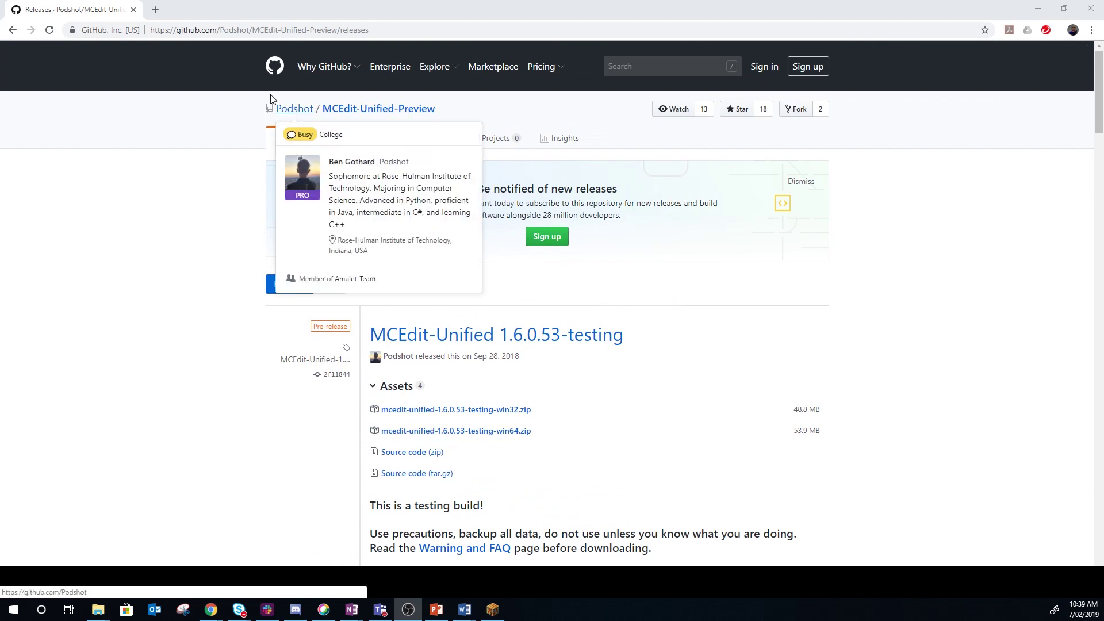
pyautogui.scroll(-4, 514, 361)
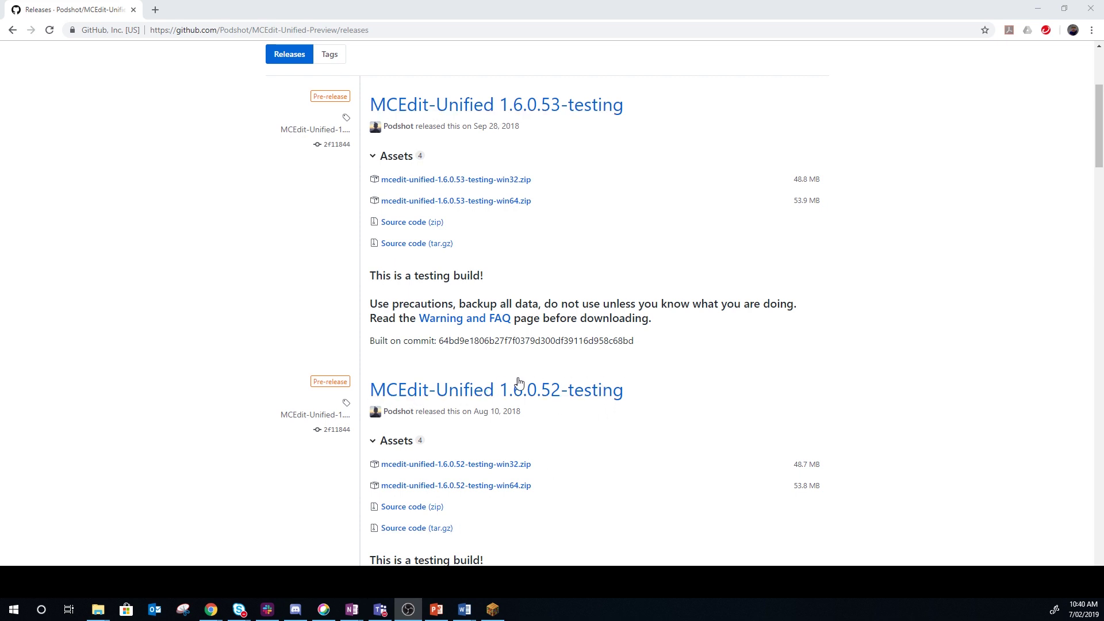
pyautogui.scroll(-2, 518, 386)
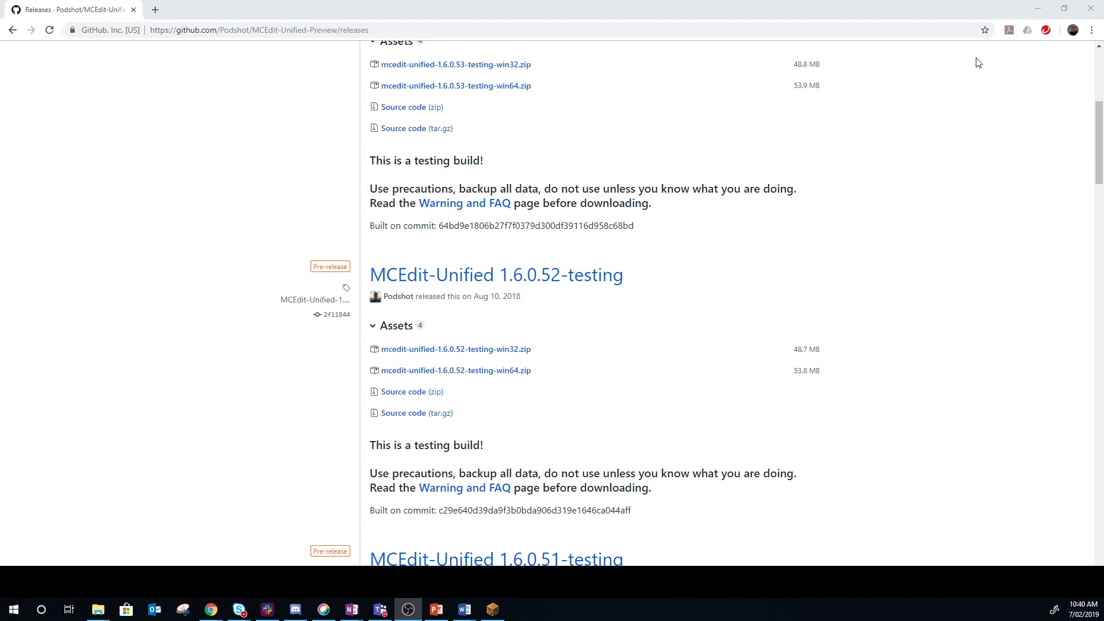
# Step: Bring up the mcedit-unified-1.6.0.52-testing-win64 folder over the desktop and locate mcedit.exe in it
pyautogui.moveTo(98, 609)
pyautogui.click(173, 572)
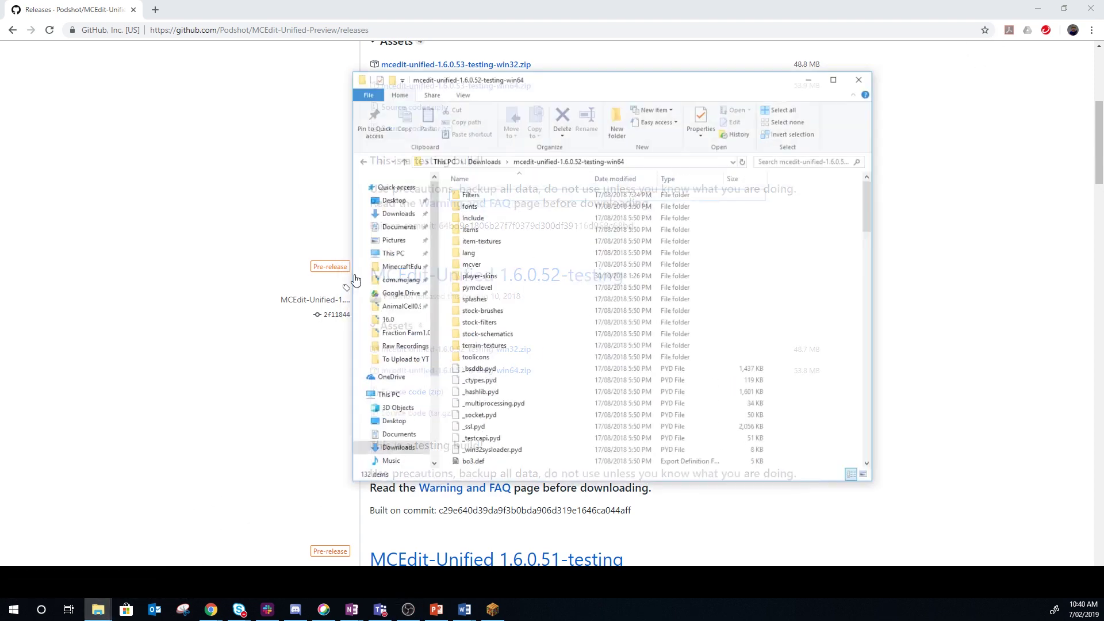
pyautogui.click(1039, 11)
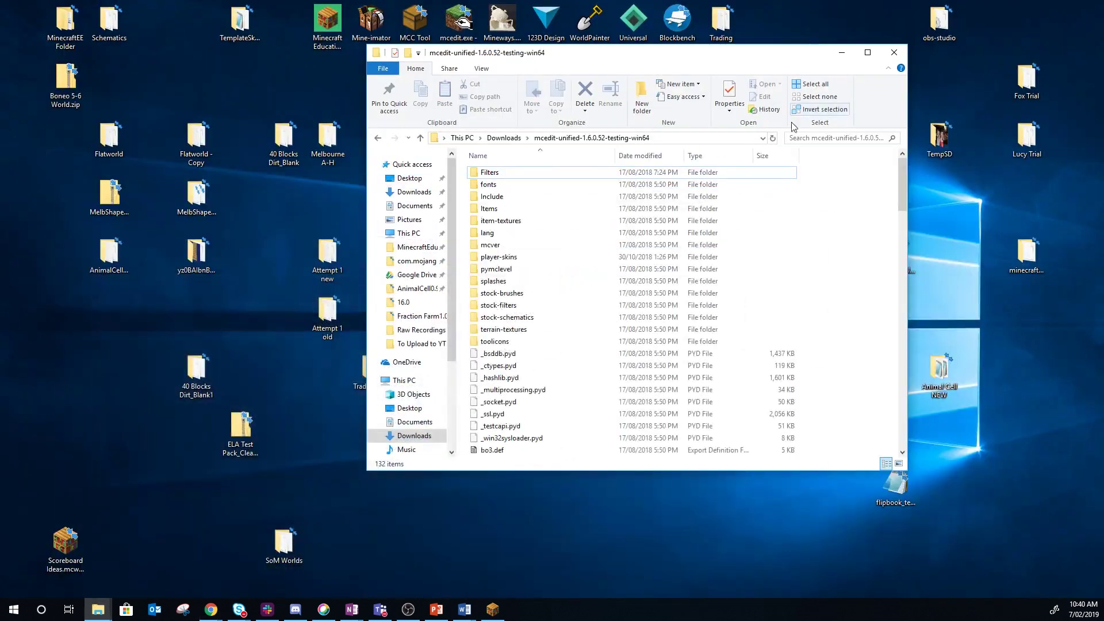
pyautogui.scroll(-15, 530, 305)
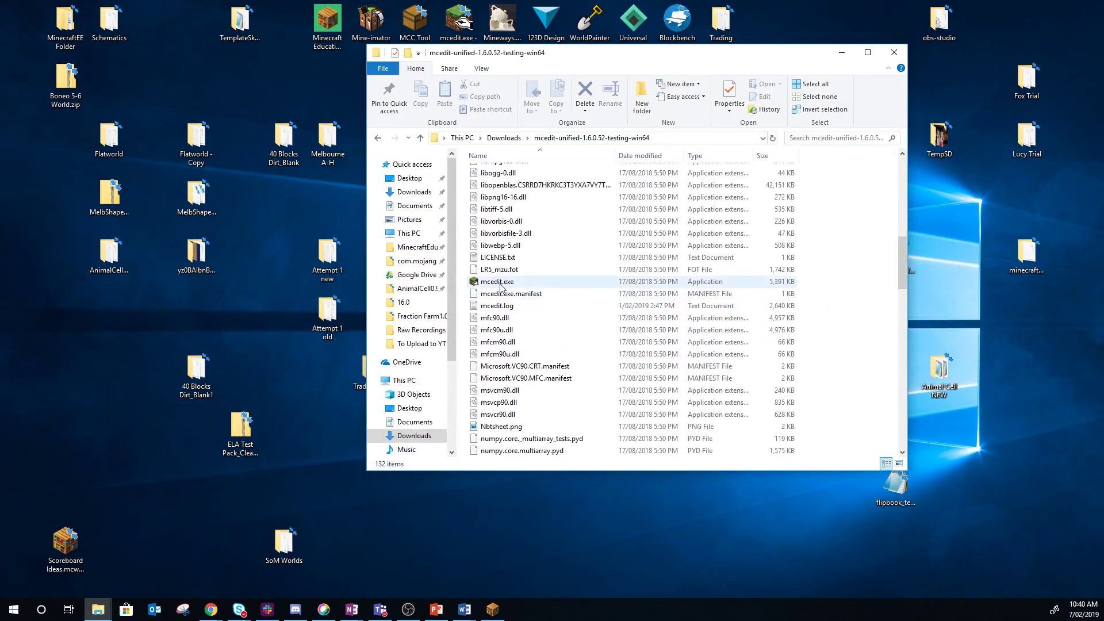
# Step: Open the Documents folder and rename Schematics.mcworld as Schematics.zip
pyautogui.rightClick(96, 611)
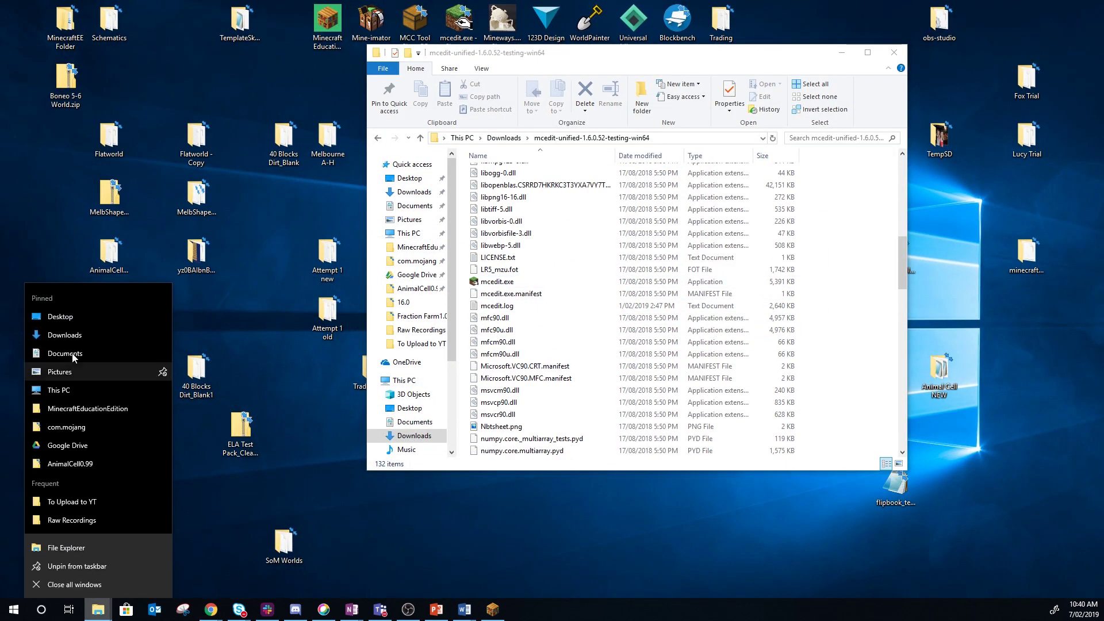
pyautogui.click(69, 357)
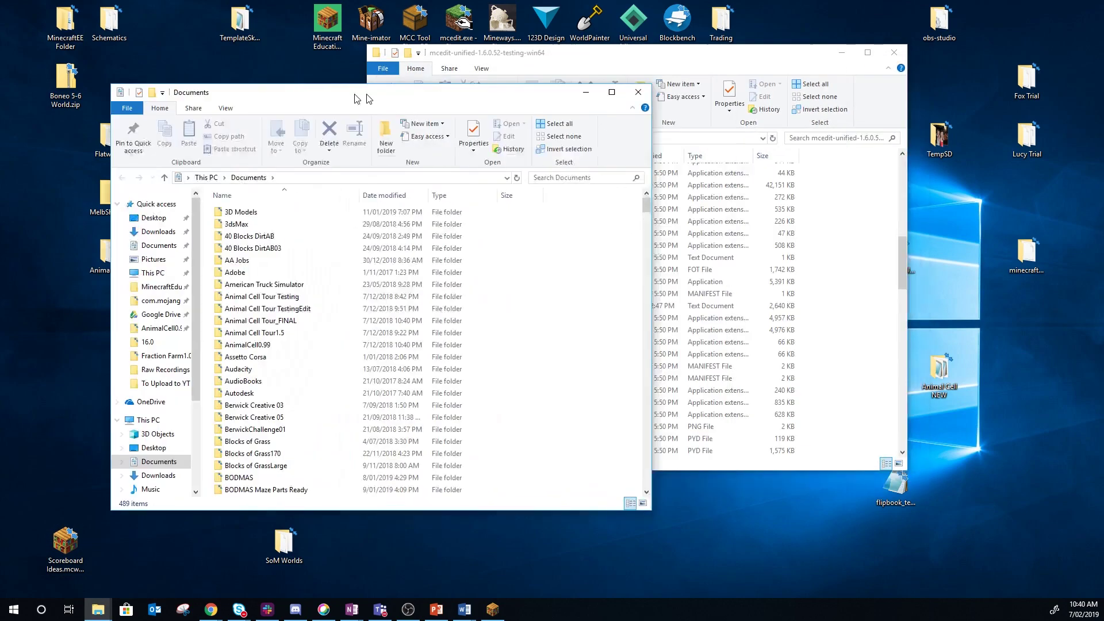
pyautogui.moveTo(355, 99); pyautogui.dragTo(323, 91)
pyautogui.scroll(-20, 245, 422)
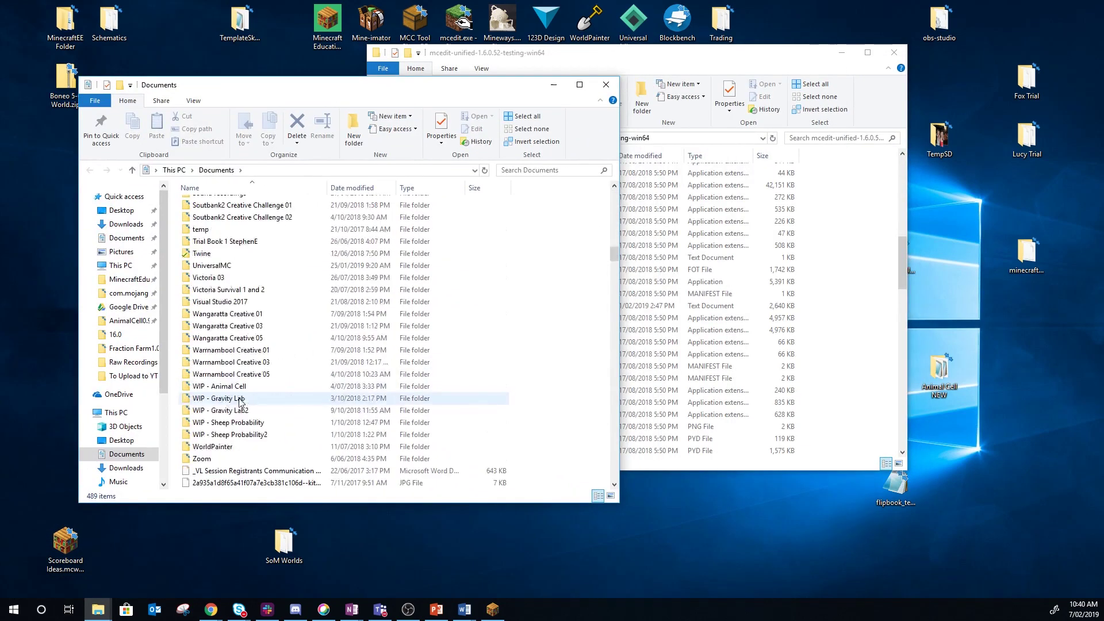
pyautogui.scroll(-15, 246, 422)
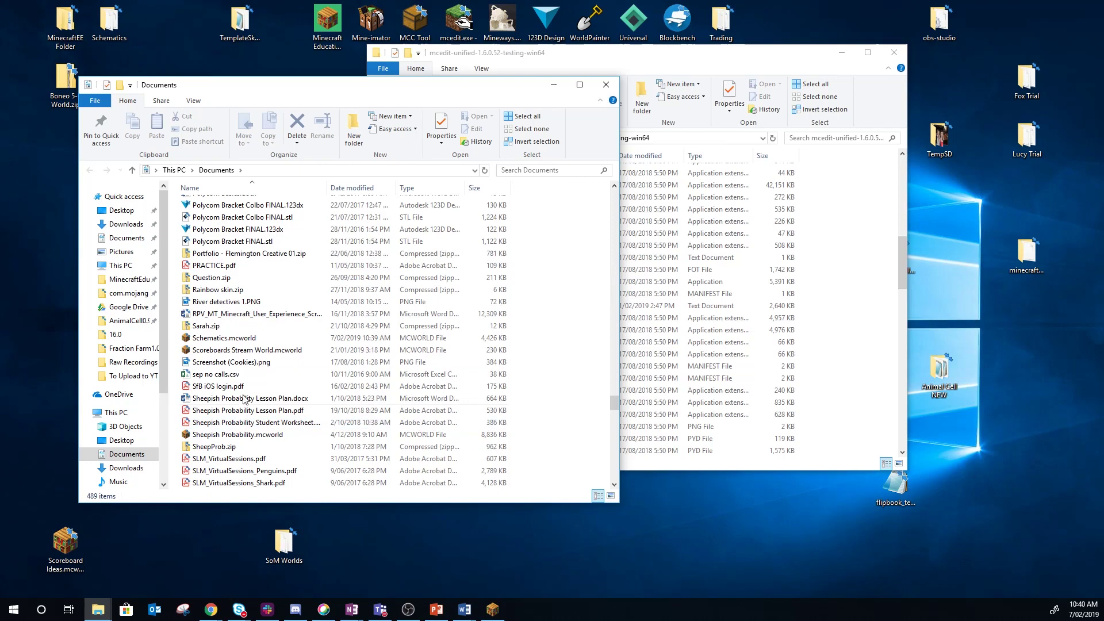
pyautogui.click(227, 339)
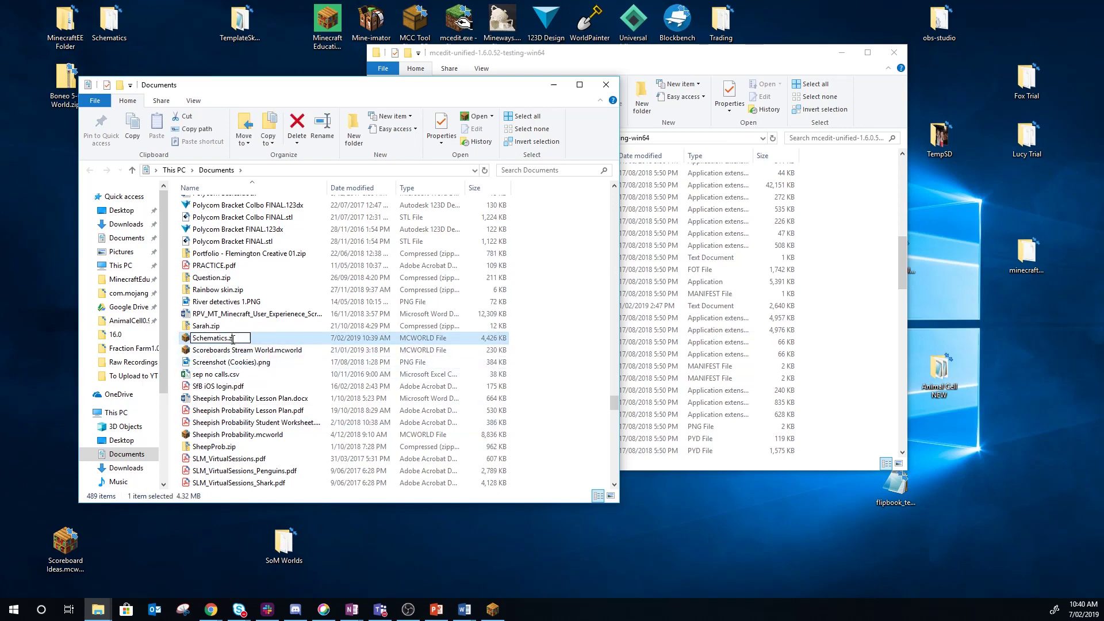
pyautogui.write('ip')
pyautogui.press('Return')
pyautogui.press('Return')
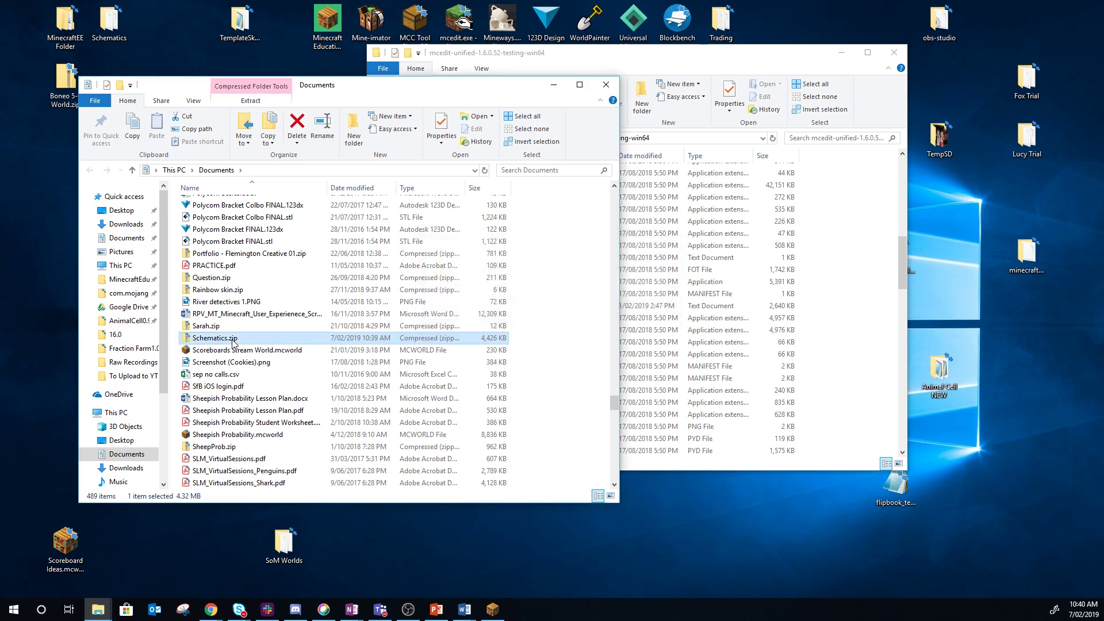
# Step: Turn the display of file name extensions off and back on for the Documents folder
pyautogui.click(195, 102)
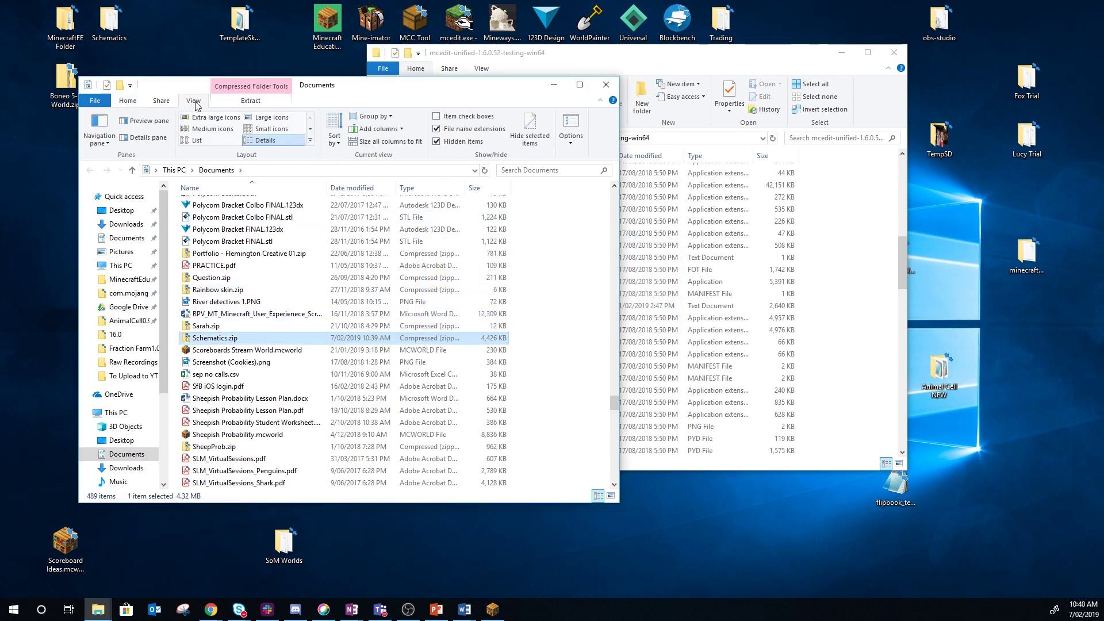
pyautogui.click(438, 130)
pyautogui.scroll(-4, 495, 340)
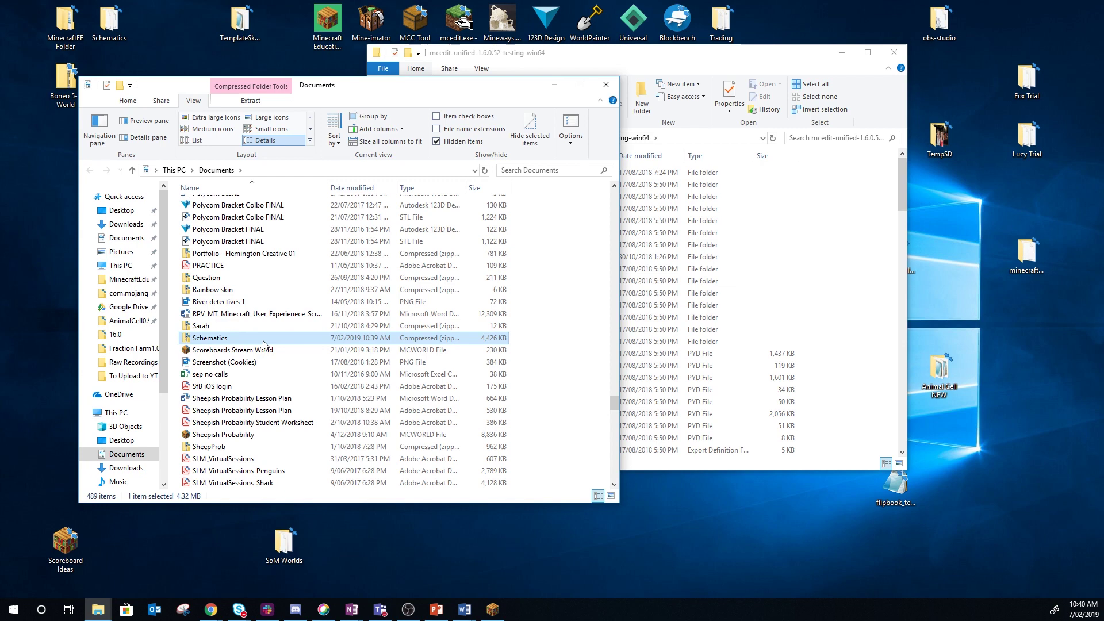
pyautogui.click(437, 129)
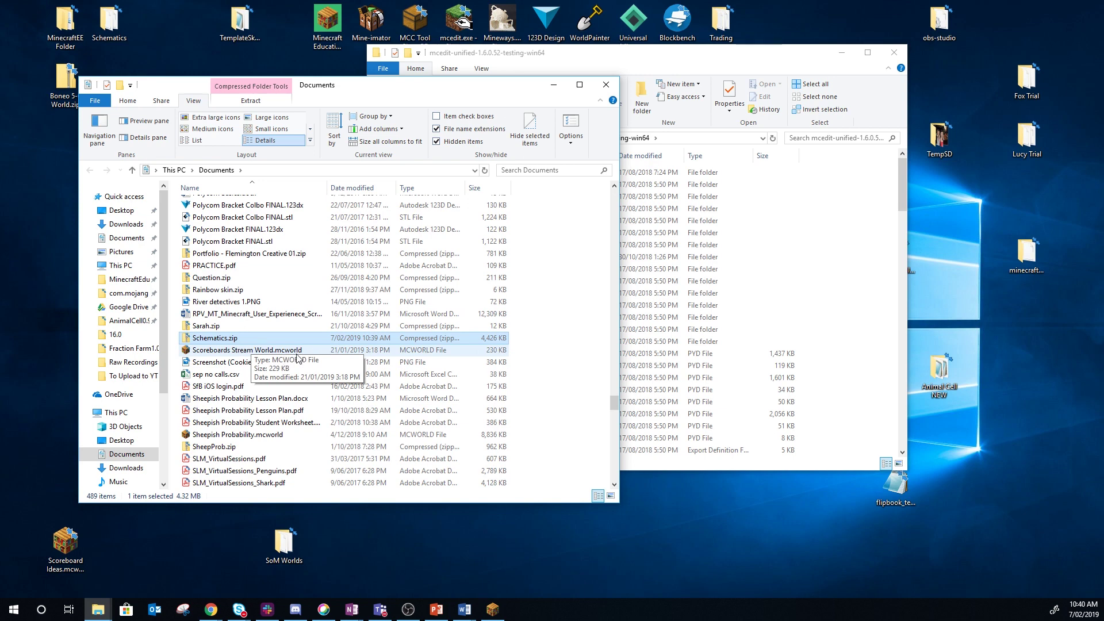
# Step: Extract all of Schematics.zip into a Schematics folder in Documents and close the archive's window
pyautogui.doubleClick(218, 343)
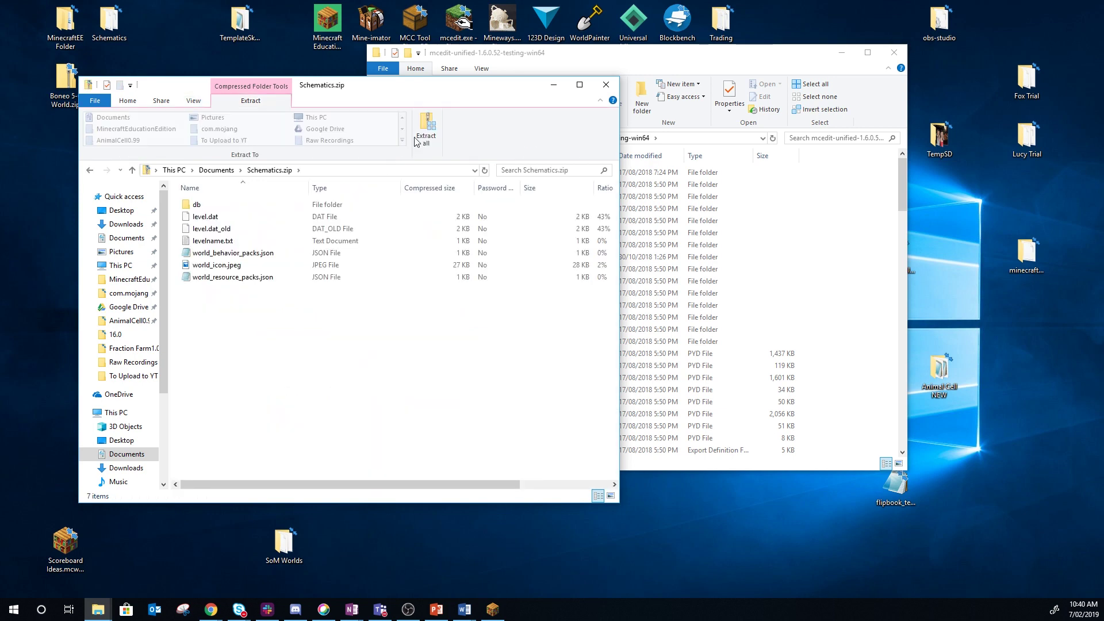
pyautogui.click(427, 138)
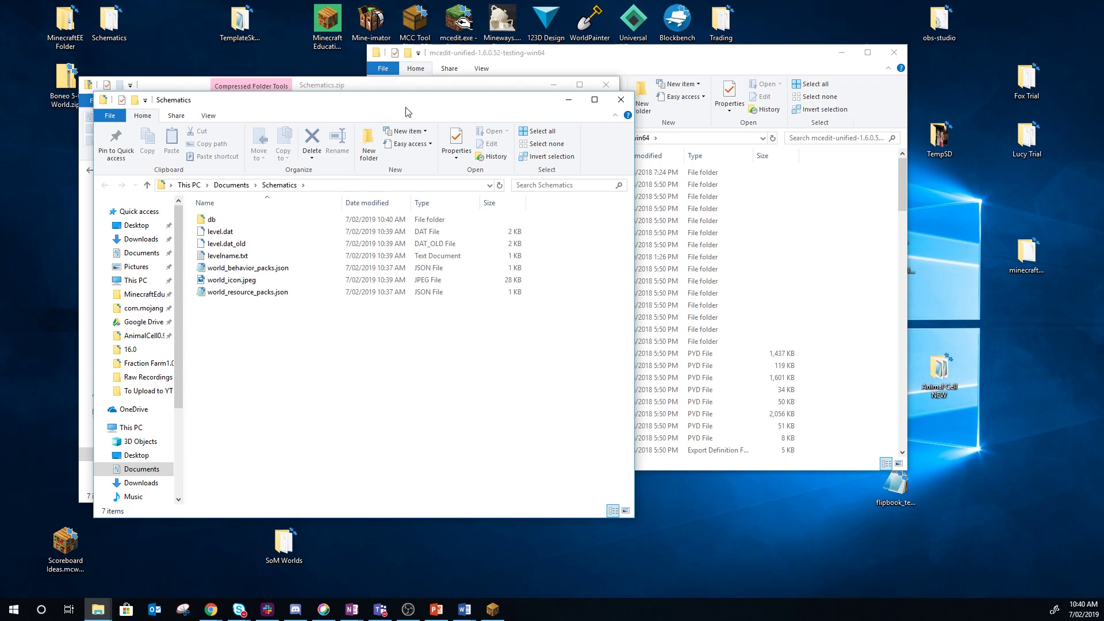
pyautogui.moveTo(405, 111); pyautogui.dragTo(383, 178)
pyautogui.click(604, 86)
# Step: Launch mcedit.exe and open level.dat from the extracted Schematics folder in Documents
pyautogui.scroll(-15, 514, 326)
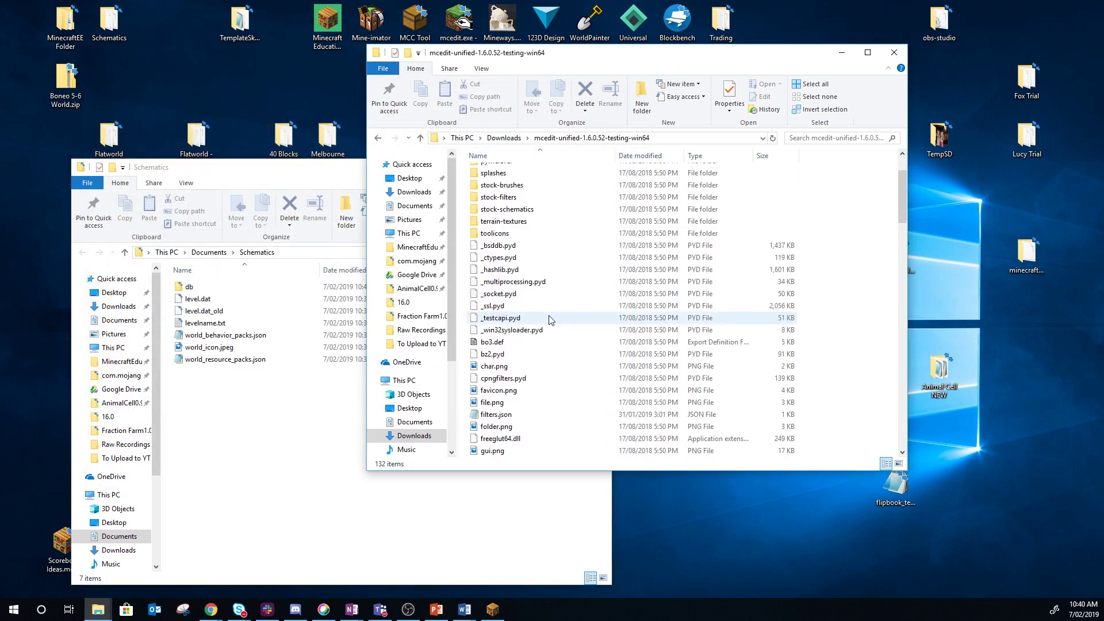
pyautogui.doubleClick(506, 319)
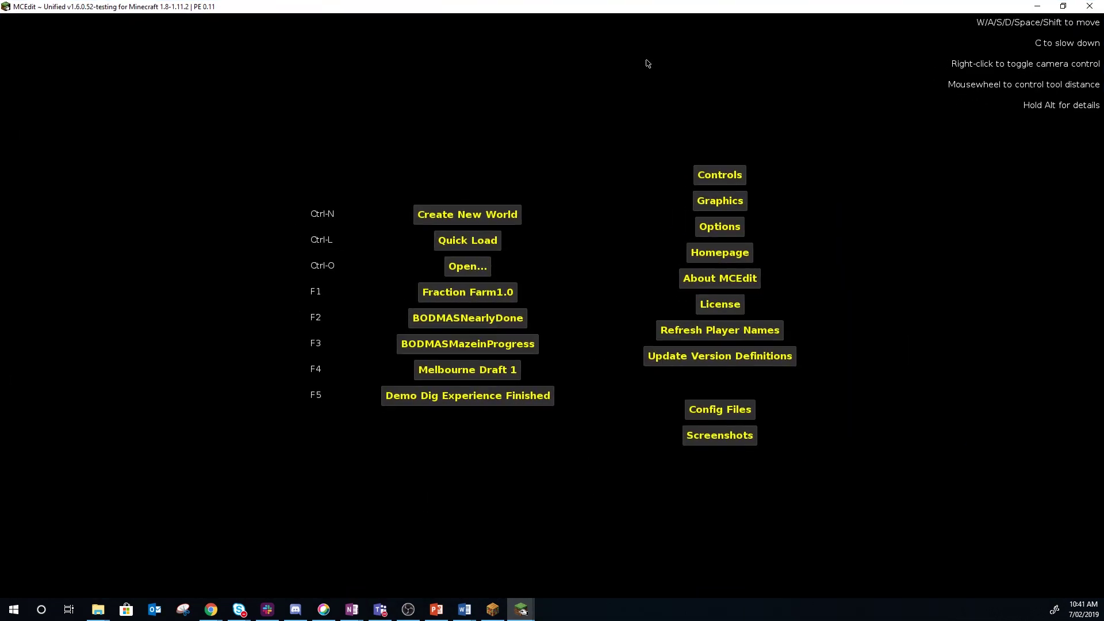
pyautogui.click(466, 267)
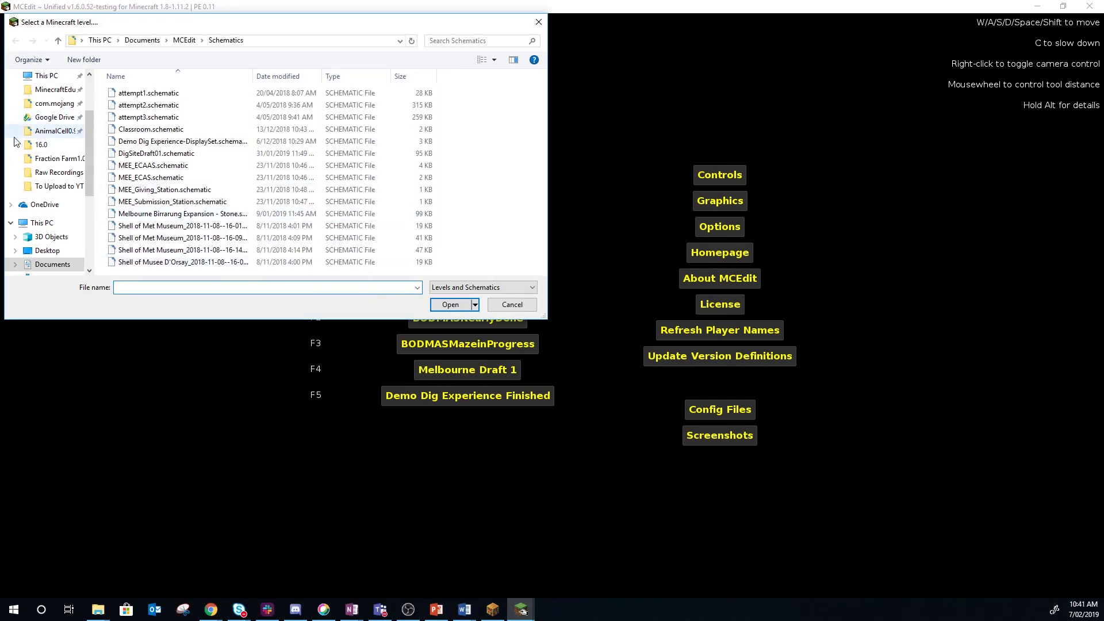
pyautogui.click(45, 267)
pyautogui.scroll(-15, 203, 222)
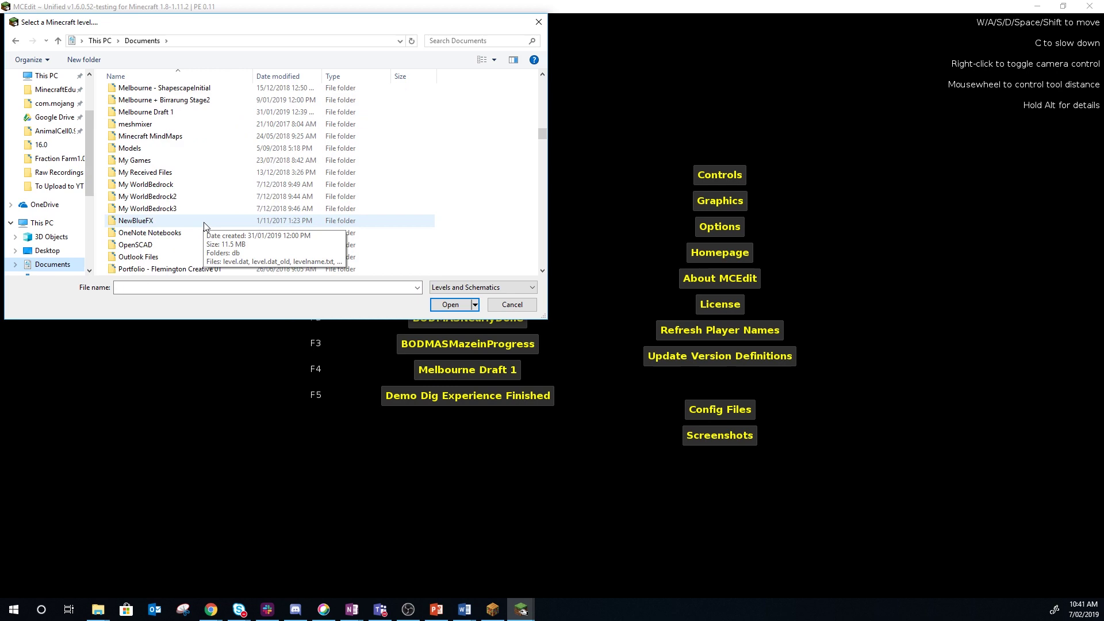
pyautogui.scroll(-4, 205, 229)
pyautogui.scroll(3, 198, 229)
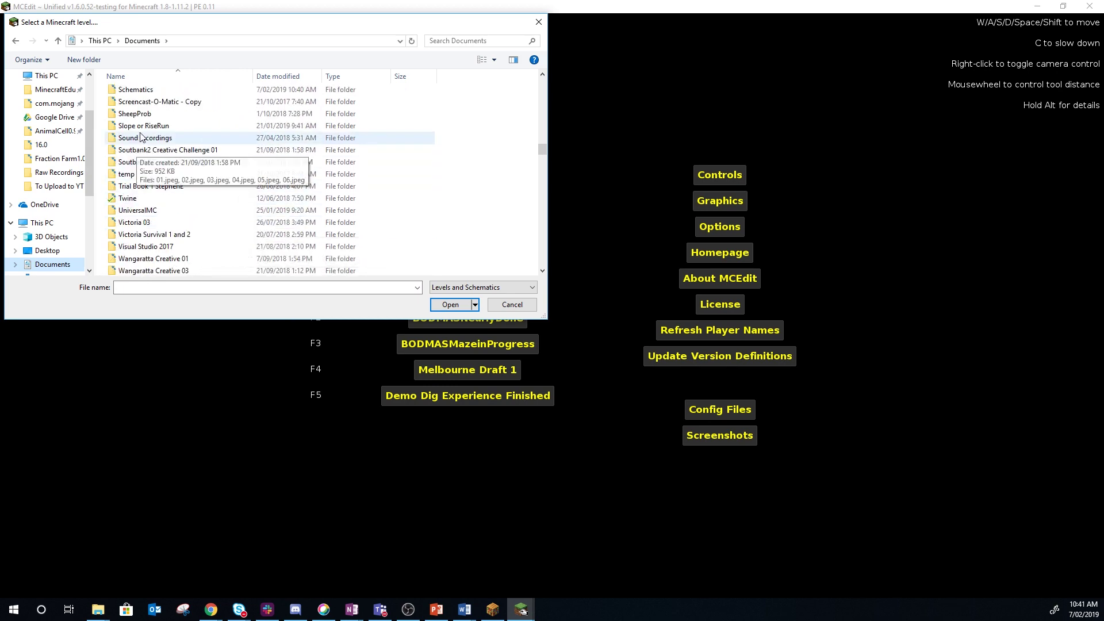
pyautogui.doubleClick(139, 93)
pyautogui.doubleClick(129, 105)
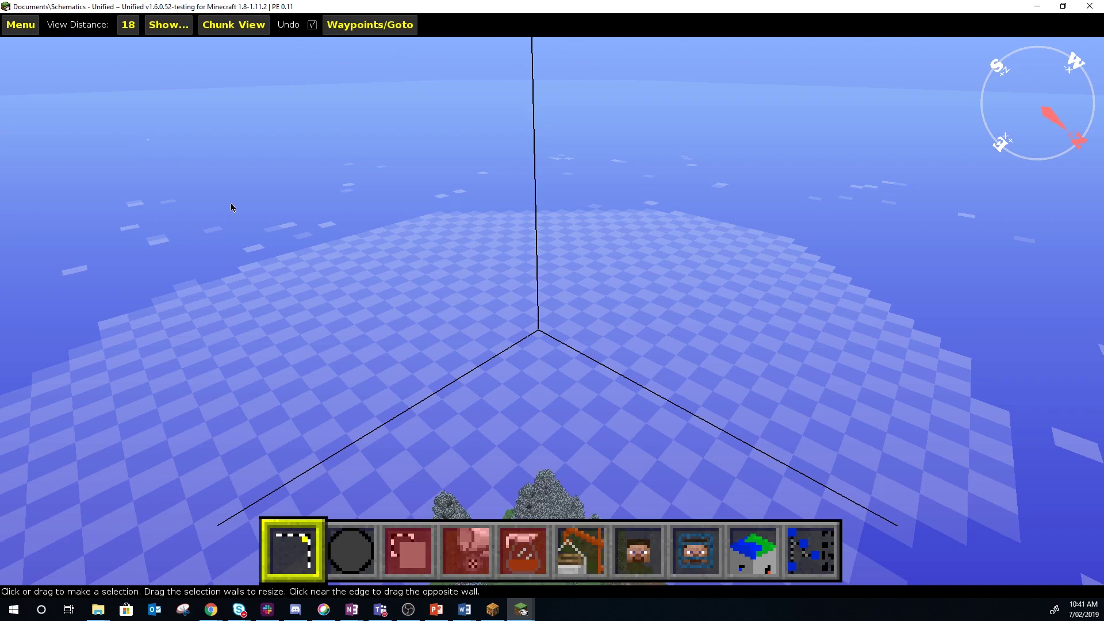
# Step: Examine the world's generated terrain in the camera view and from above in the chunk view, ending back in the camera view
pyautogui.rightClick(726, 341)
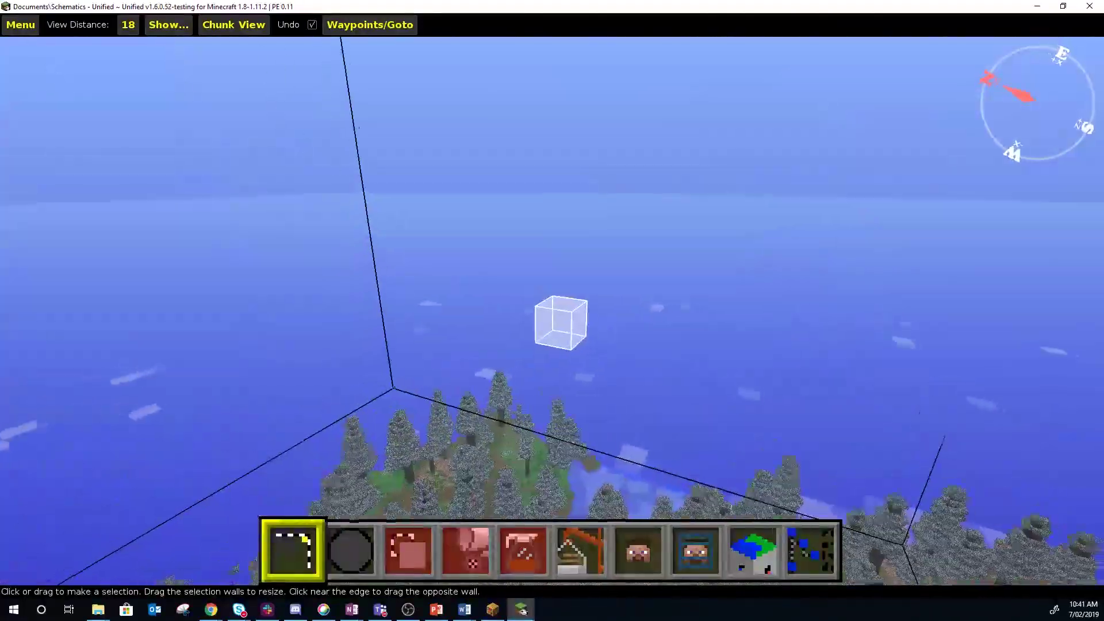
pyautogui.rightClick(744, 339)
pyautogui.rightClick(744, 340)
pyautogui.moveTo(719, 379); pyautogui.dragTo(644, 374, button='right')
pyautogui.moveTo(632, 267); pyautogui.dragTo(466, 305, button='right')
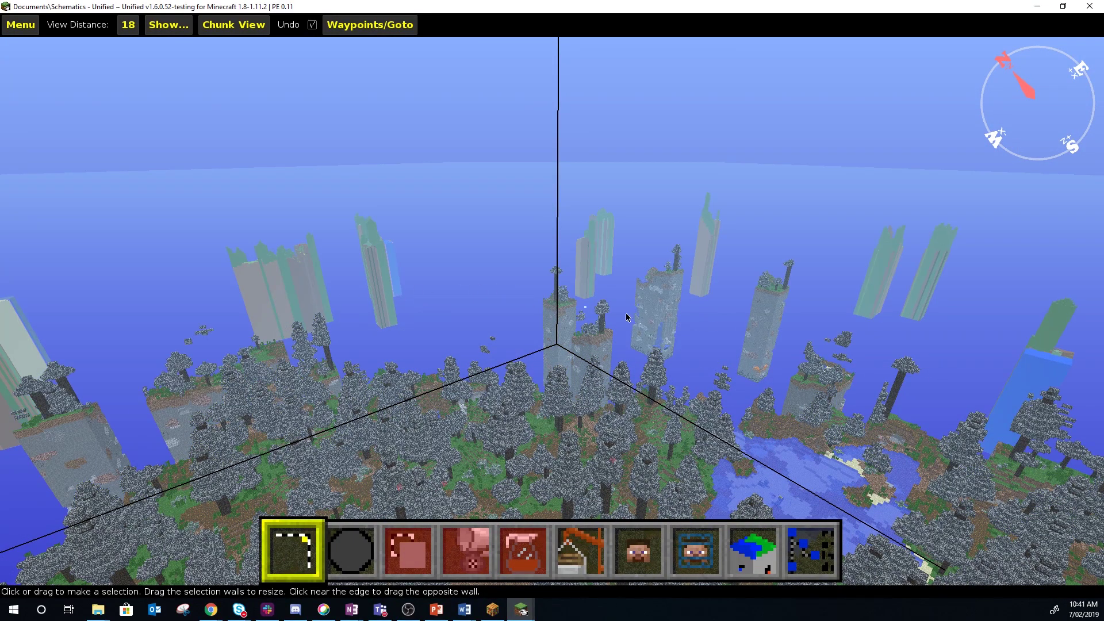
pyautogui.click(225, 32)
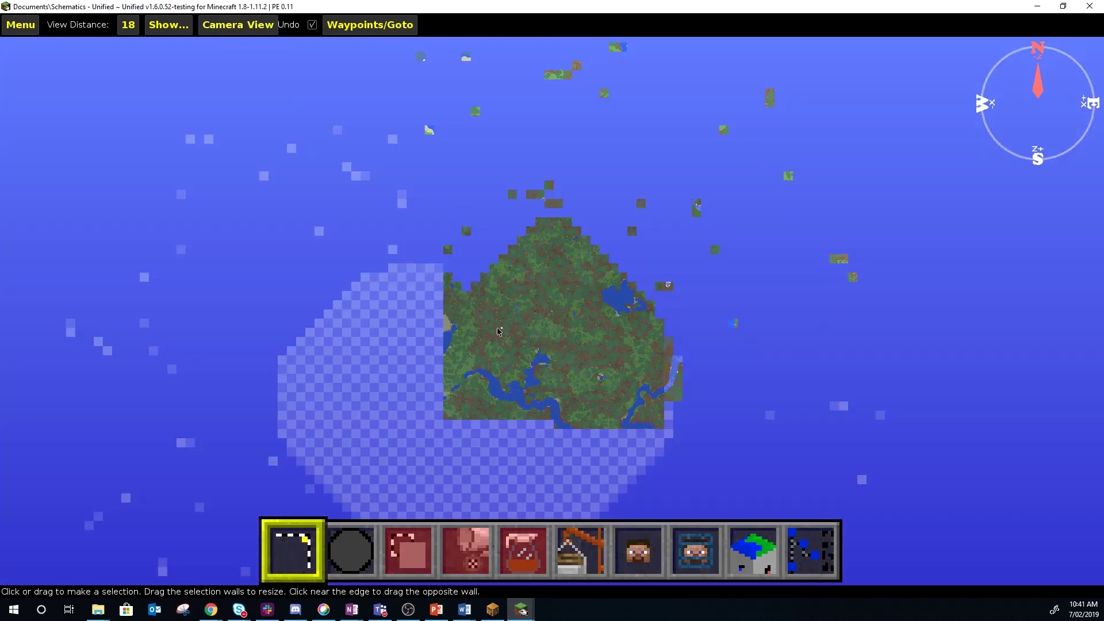
pyautogui.press('s')
pyautogui.press('a')
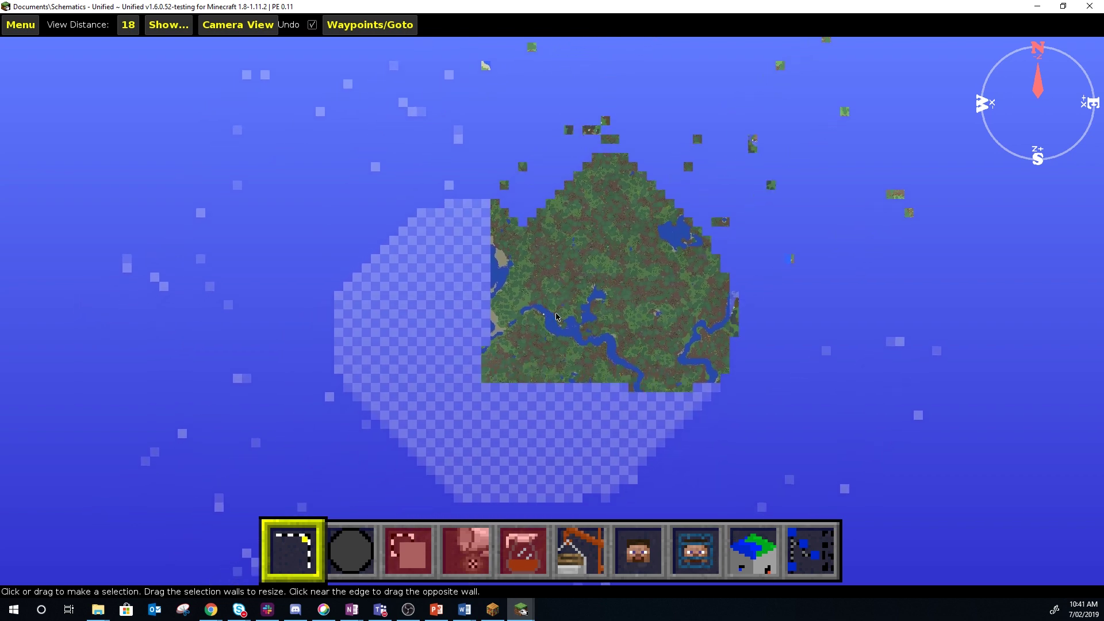
pyautogui.press('s')
pyautogui.press('a')
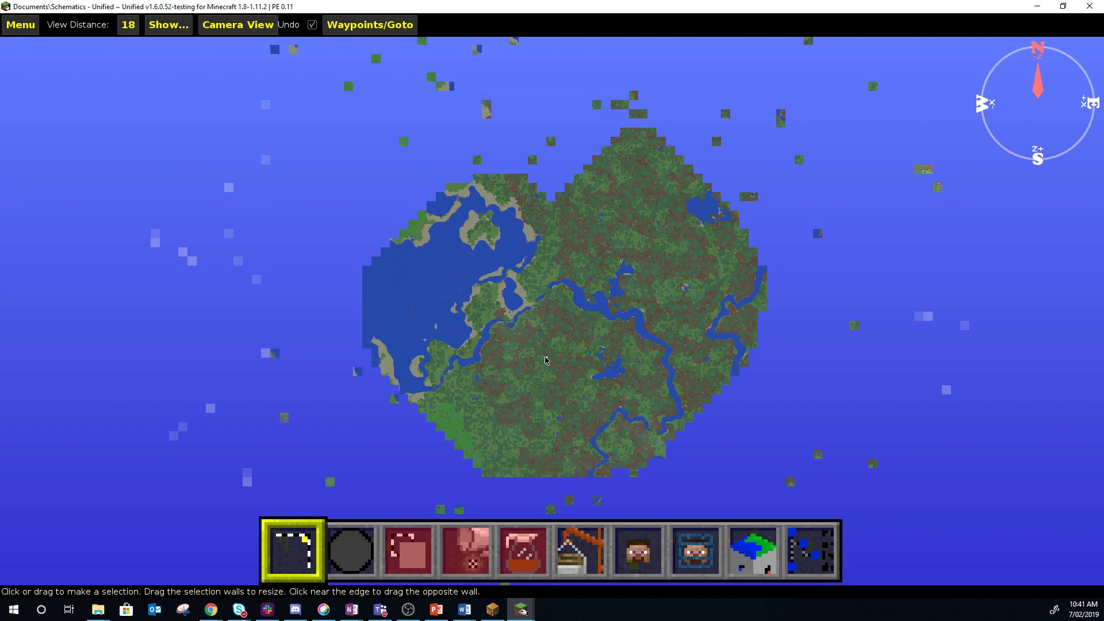
pyautogui.click(230, 25)
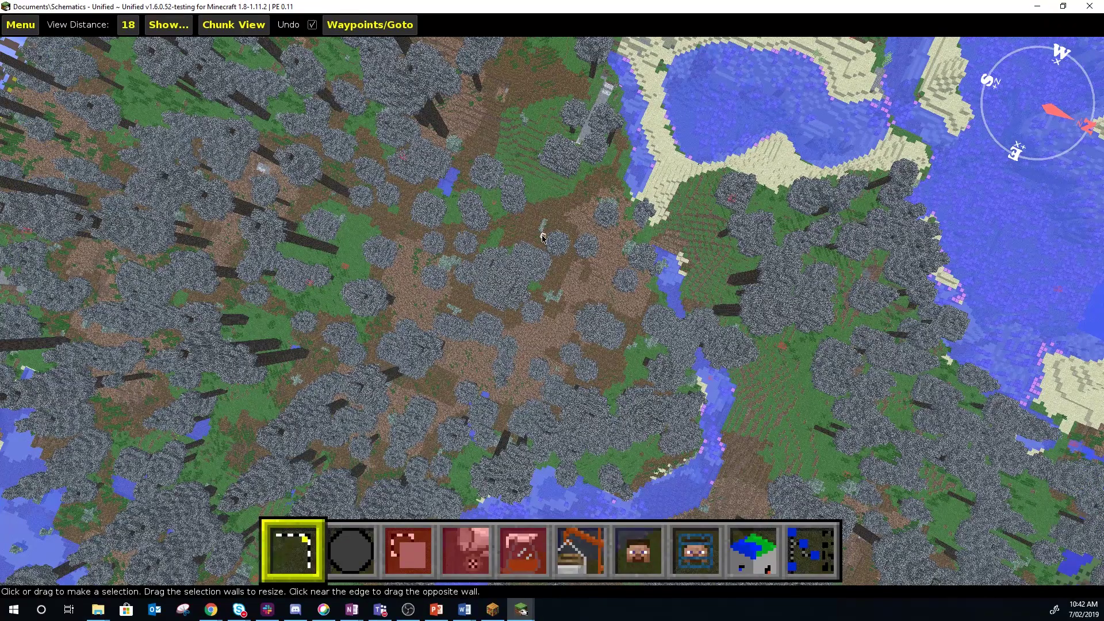
# Step: Select a flat area of forest about 95 wide, 87 long and 2 blocks high beside the river, and deselect it
pyautogui.rightClick(493, 271)
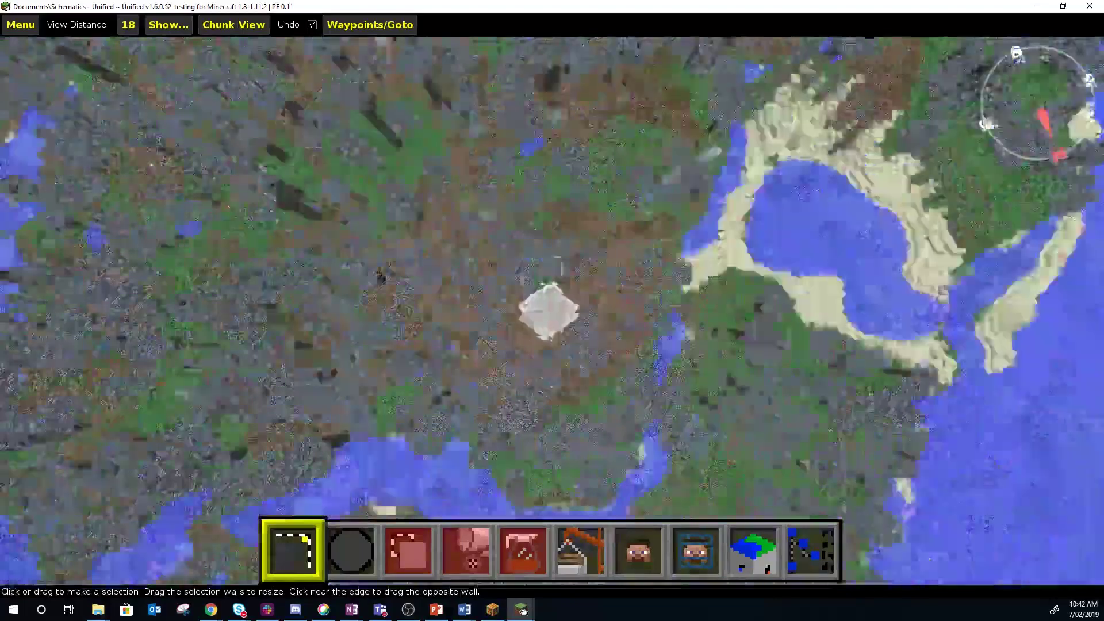
pyautogui.moveTo(549, 311); pyautogui.dragTo(512, 334, button='right')
pyautogui.click(577, 377)
pyautogui.click(837, 221)
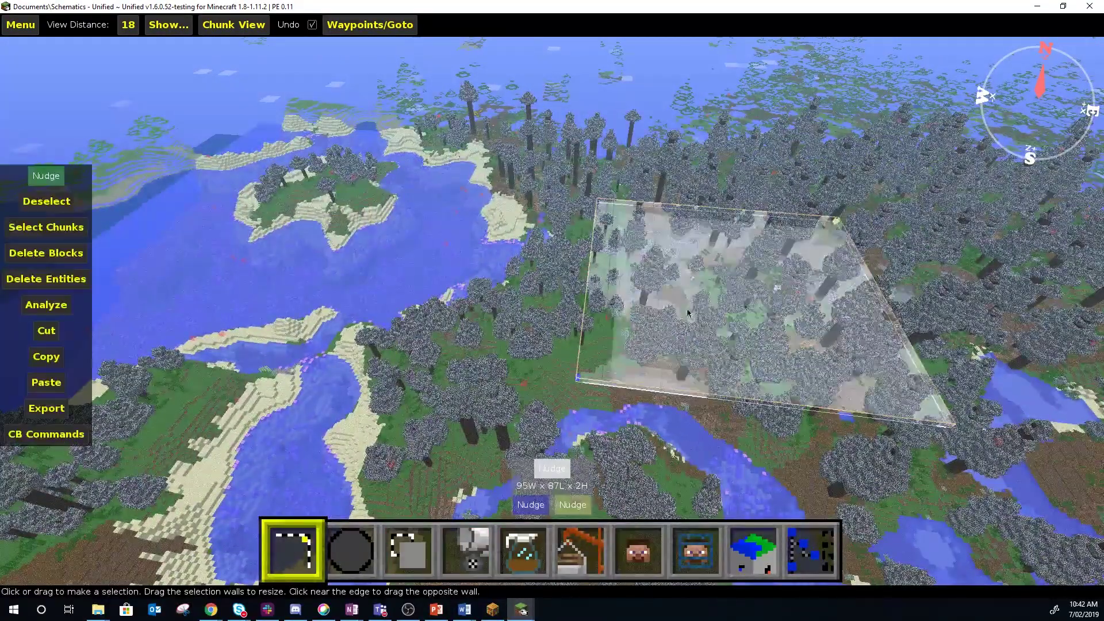
pyautogui.click(72, 204)
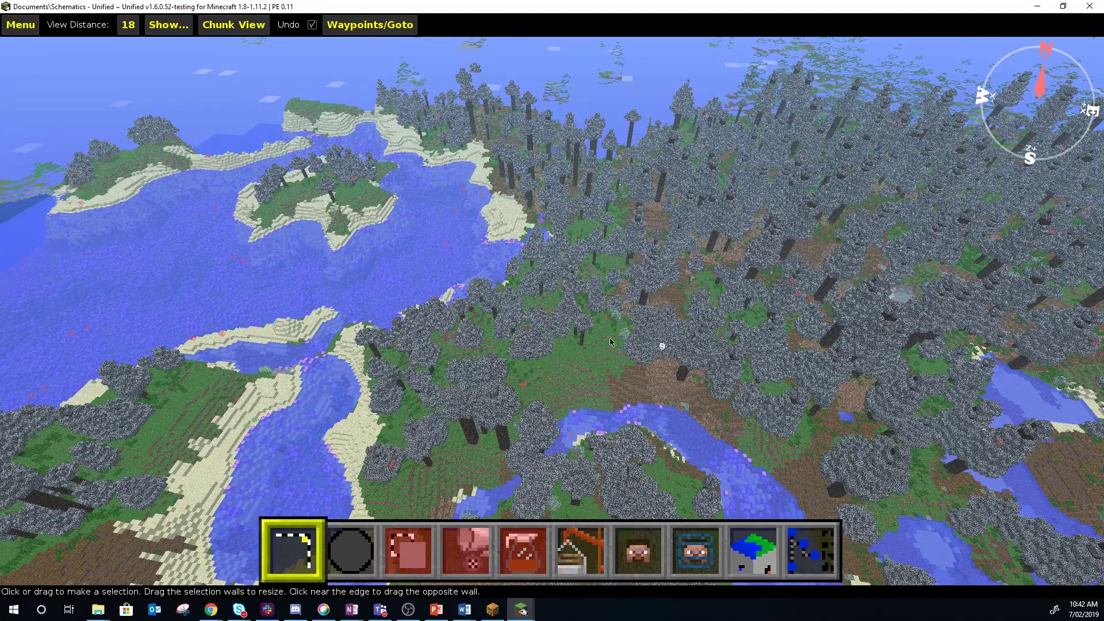
# Step: Fly over the forest and turn the camera around to examine the woodland and the coastline
pyautogui.press('s')
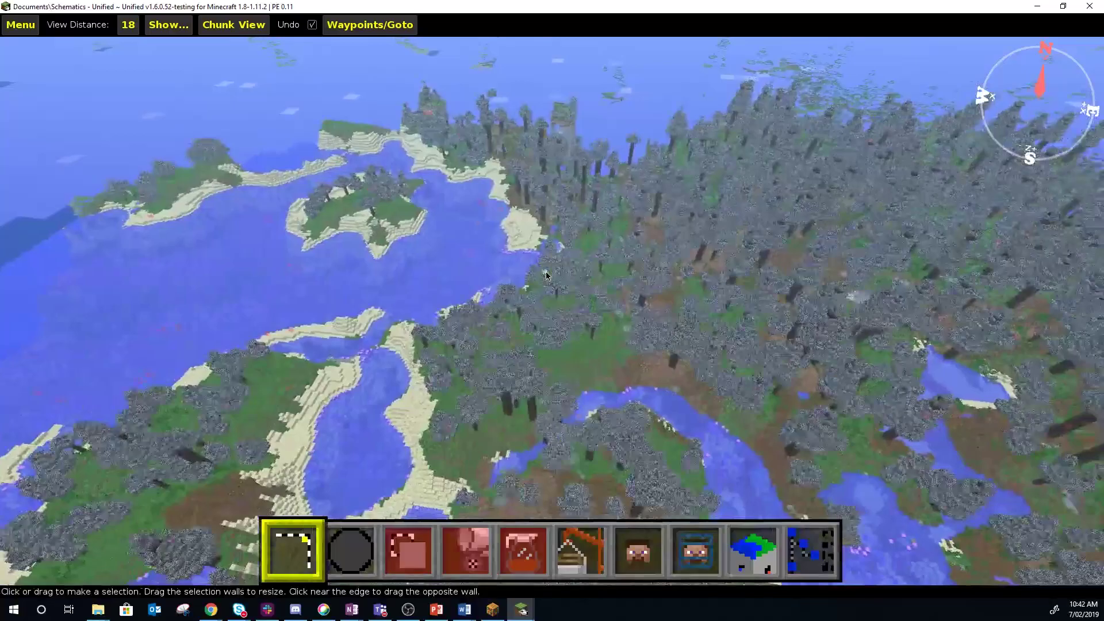
pyautogui.press('d')
pyautogui.press('a')
pyautogui.press('w')
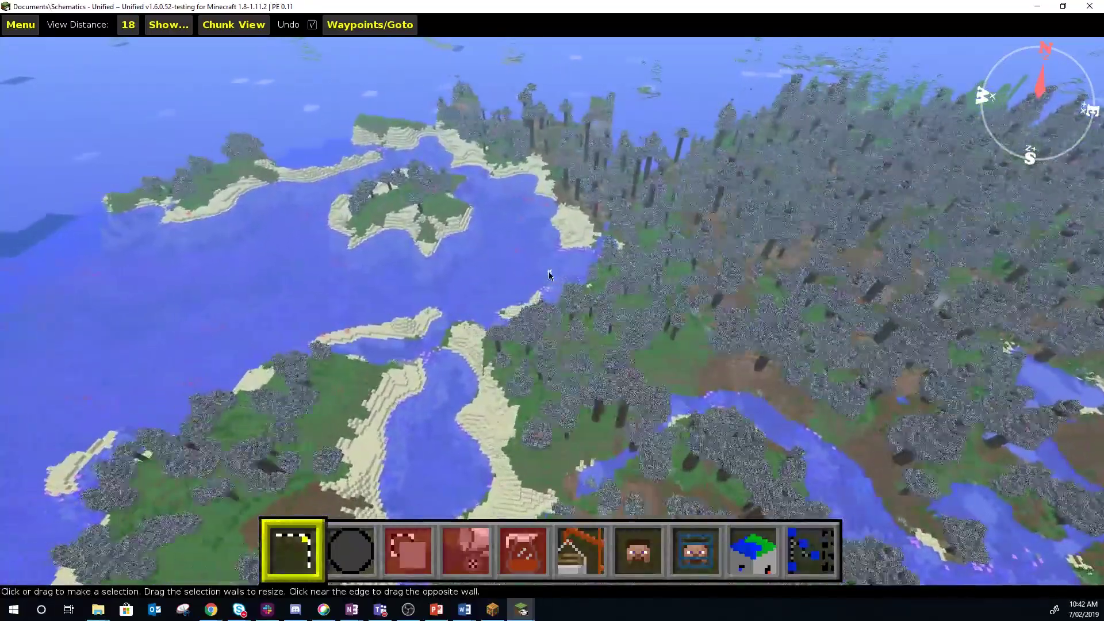
pyautogui.press('d')
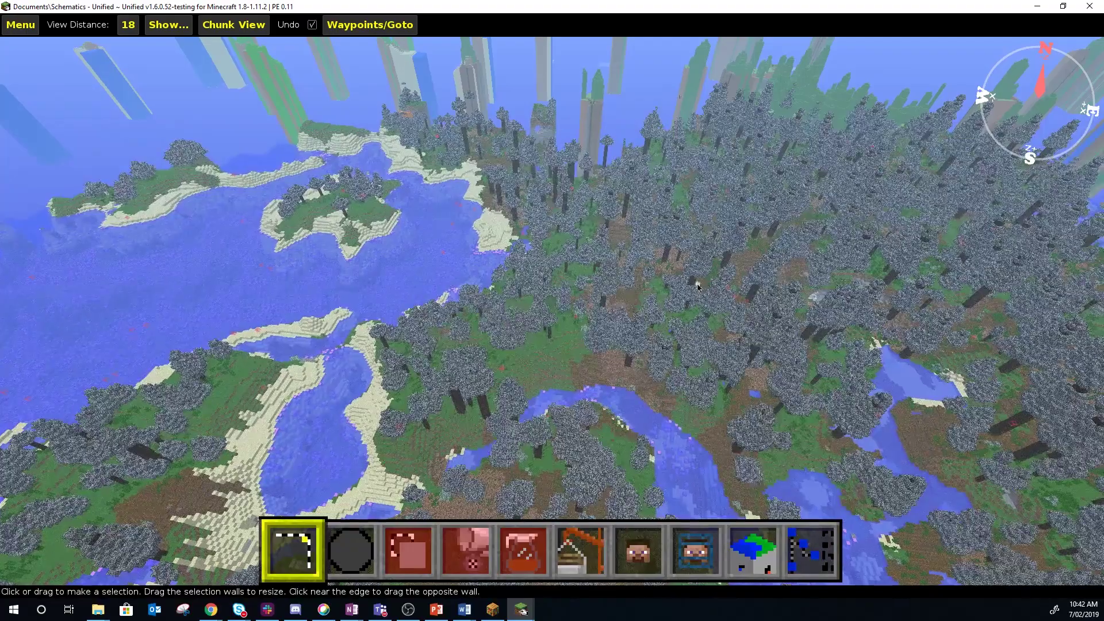
pyautogui.rightClick(687, 298)
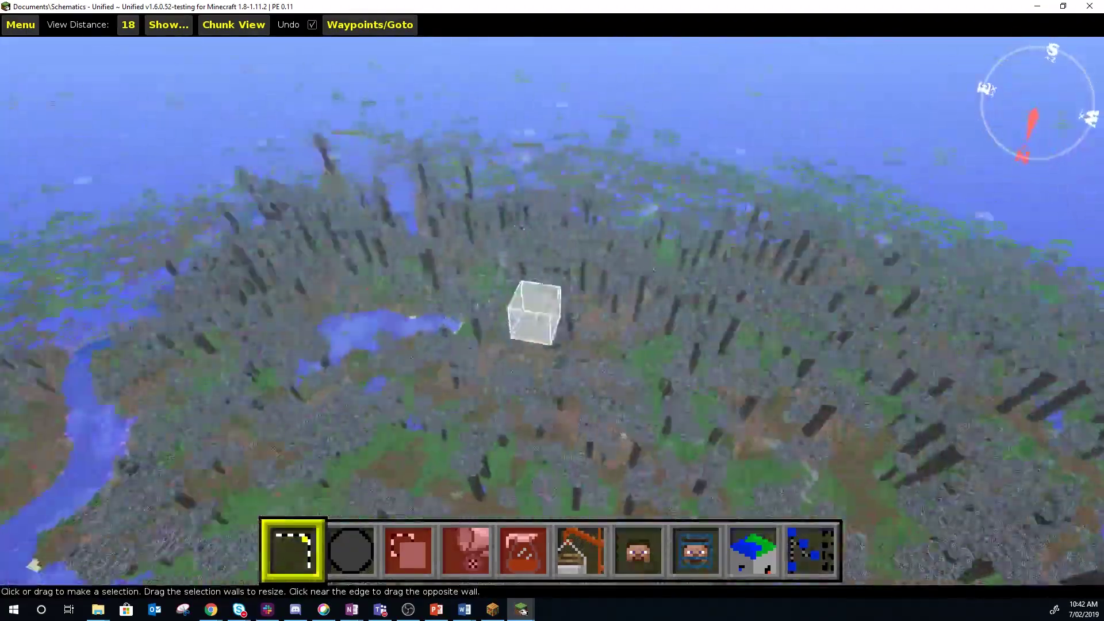
pyautogui.moveTo(534, 296); pyautogui.dragTo(494, 494, button='right')
pyautogui.press('w')
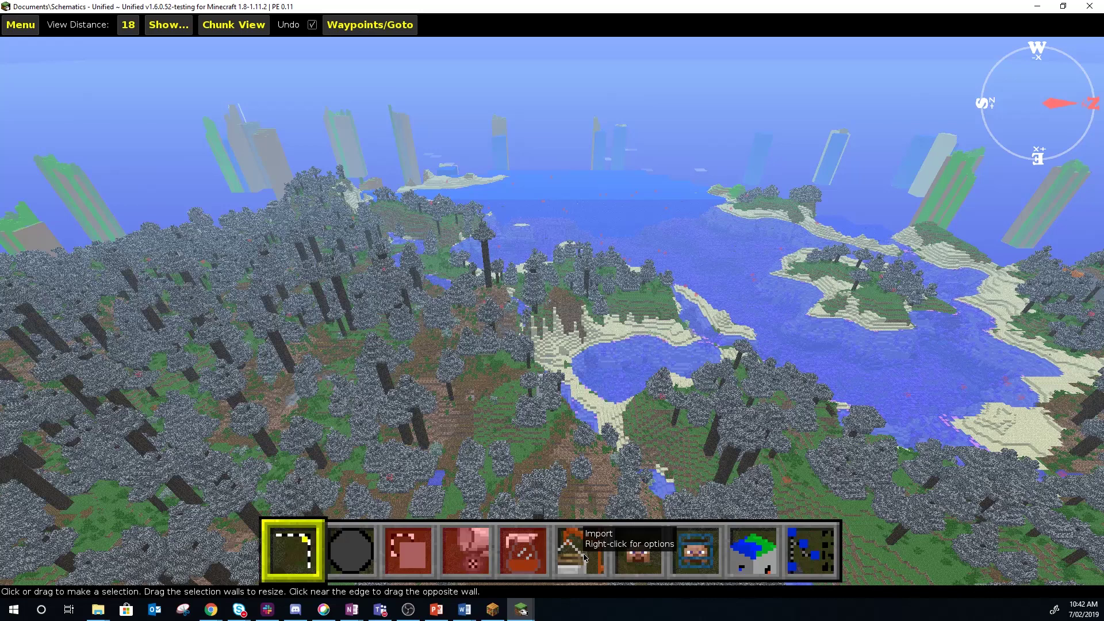
# Step: Start importing a schematic and browse to the Schematics folder inside the MCEdit folder in Documents
pyautogui.click(584, 556)
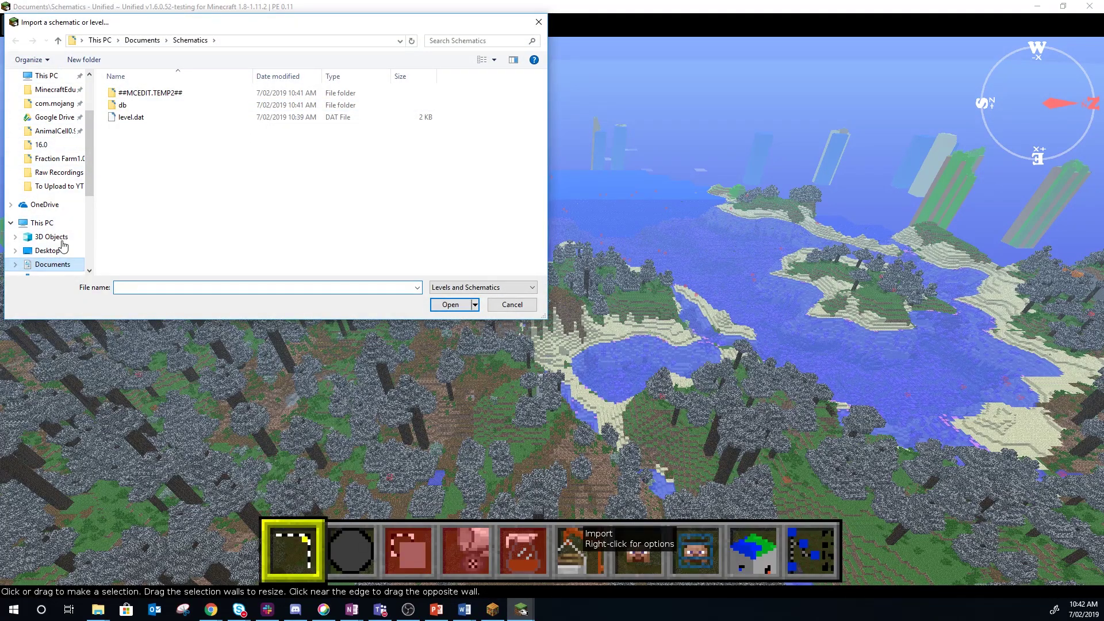
pyautogui.click(142, 41)
pyautogui.scroll(5, 156, 165)
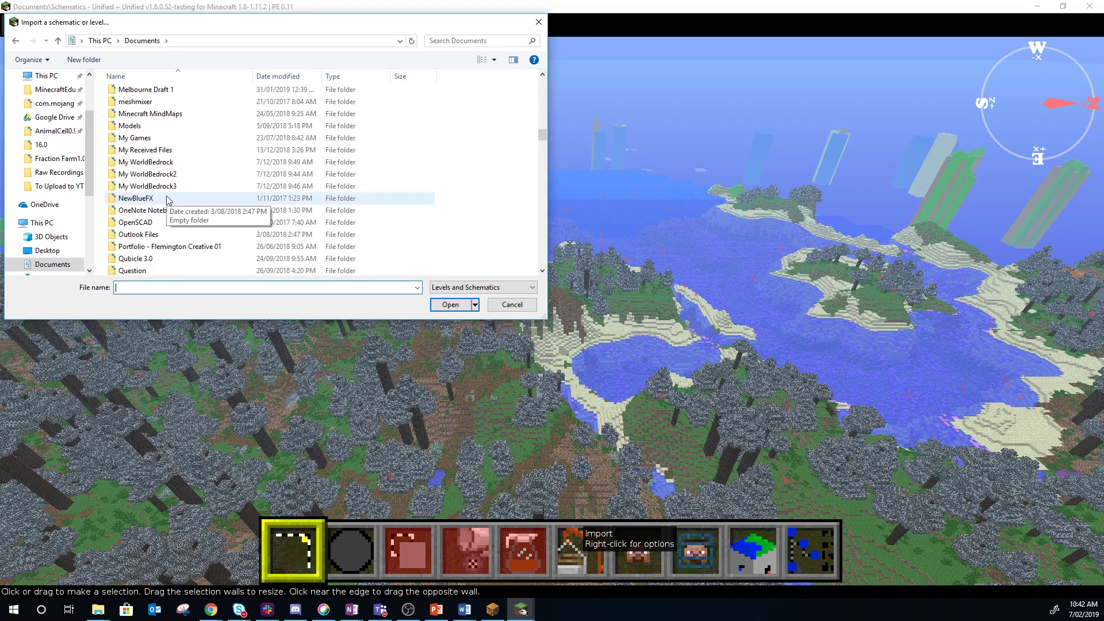
pyautogui.scroll(3, 156, 164)
pyautogui.doubleClick(156, 140)
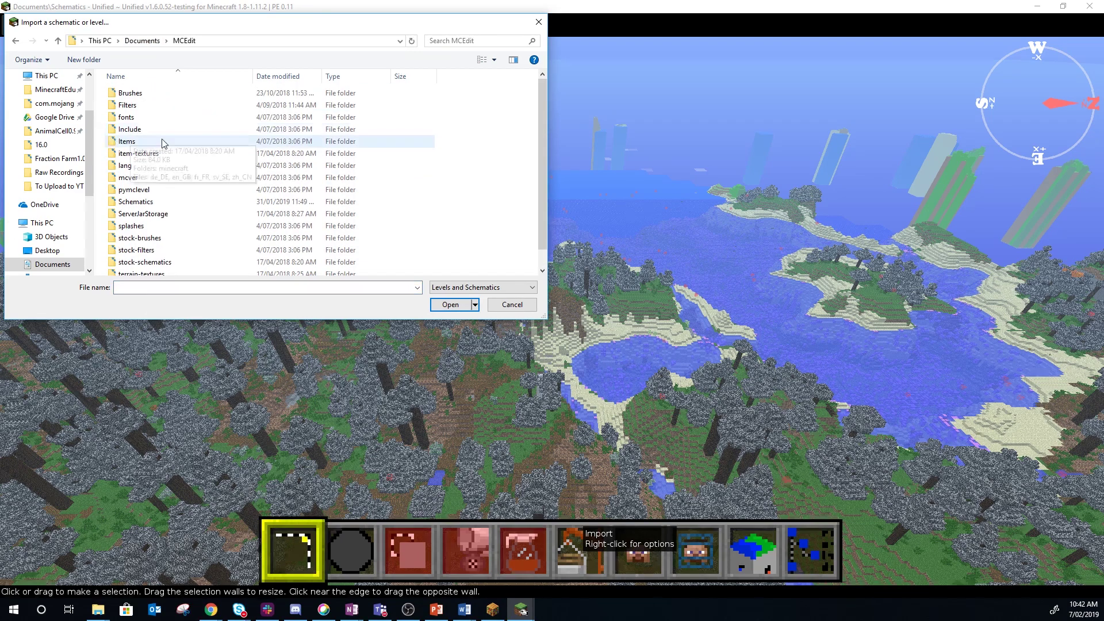
pyautogui.doubleClick(138, 201)
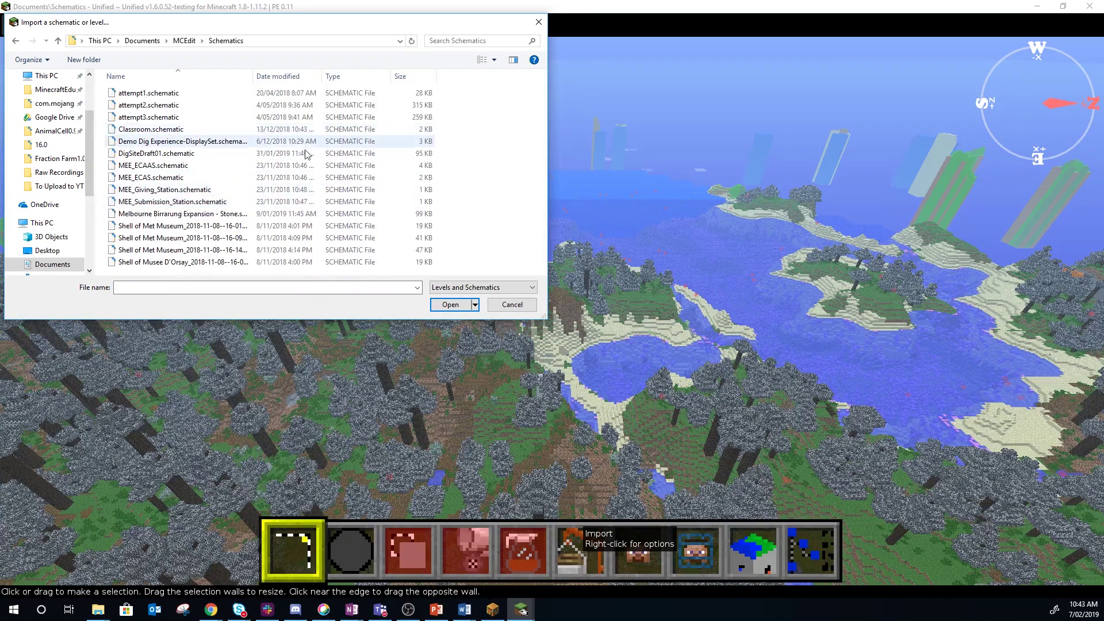
# Step: Load MEE_ECAAS.schematic as the item to import
pyautogui.click(163, 167)
pyautogui.click(152, 201)
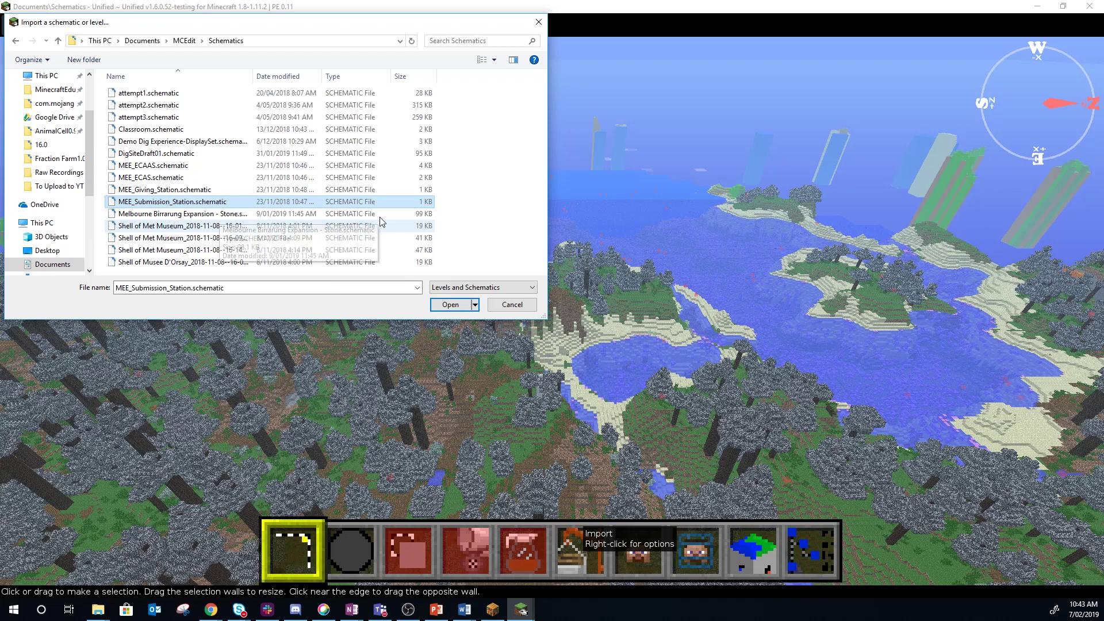
pyautogui.click(156, 166)
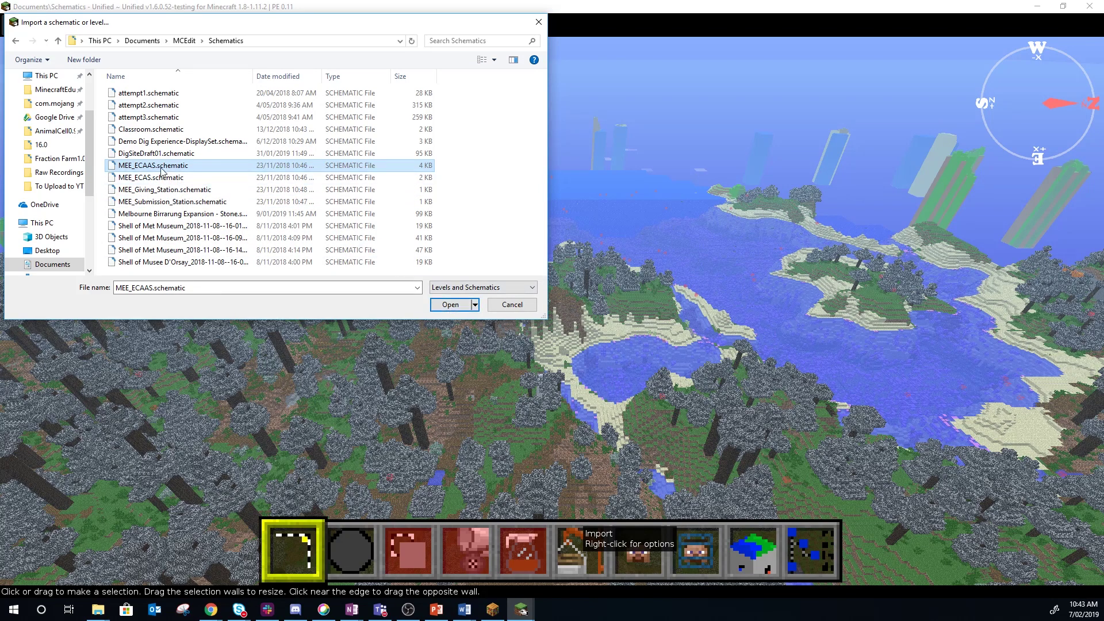
pyautogui.click(450, 305)
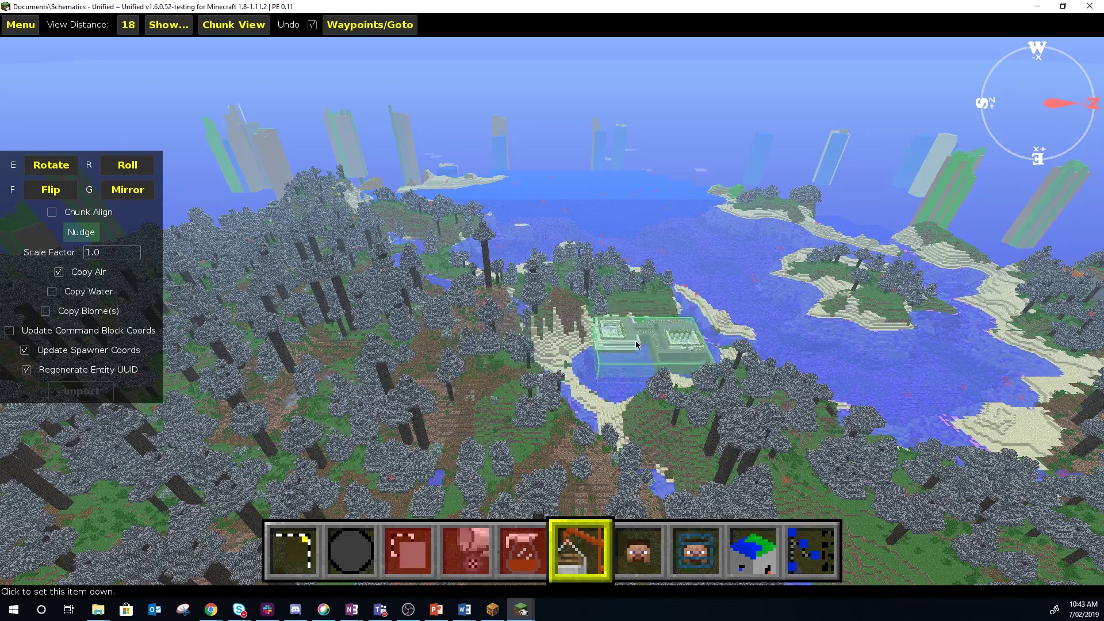
# Step: Set the schematic's preview down on the grassy headland between the sandy inlet and the sea
pyautogui.rightClick(620, 337)
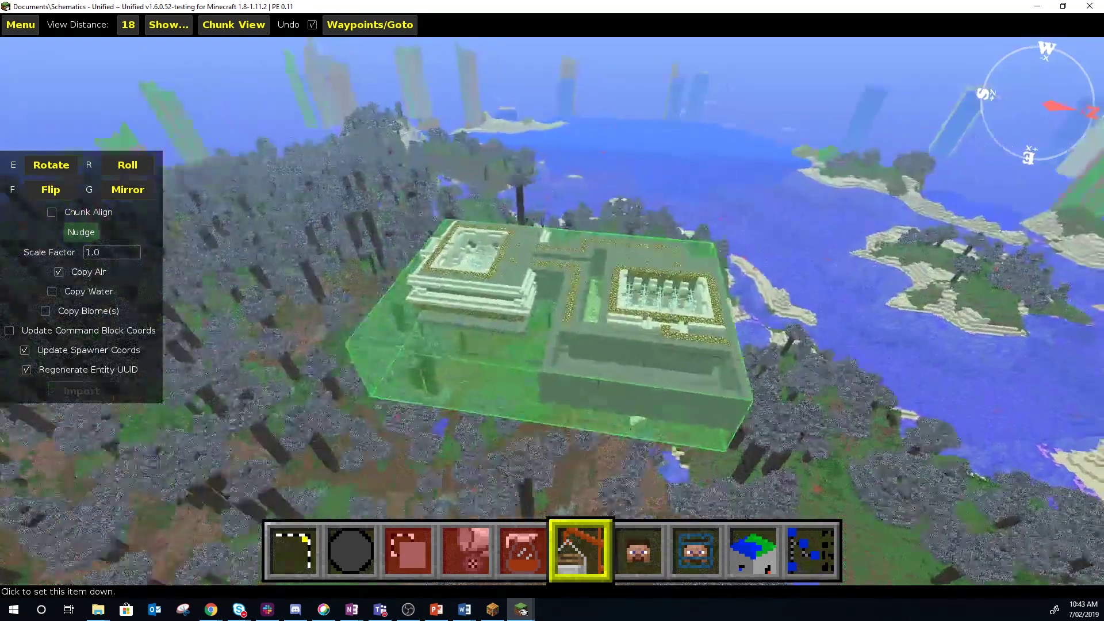
pyautogui.press('w')
pyautogui.press('d')
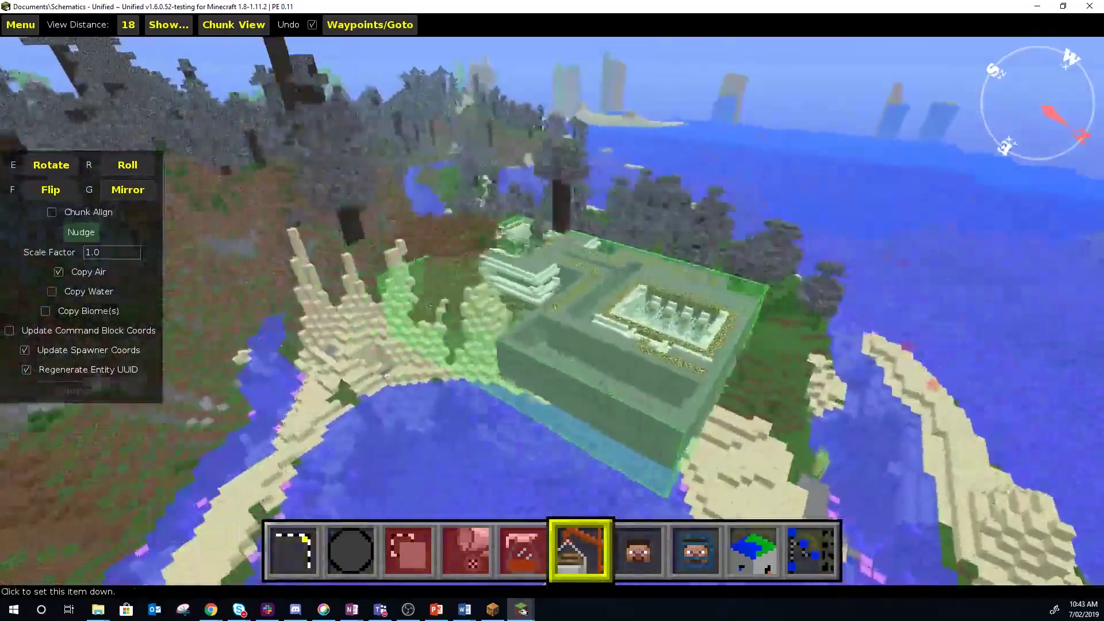
pyautogui.press('w')
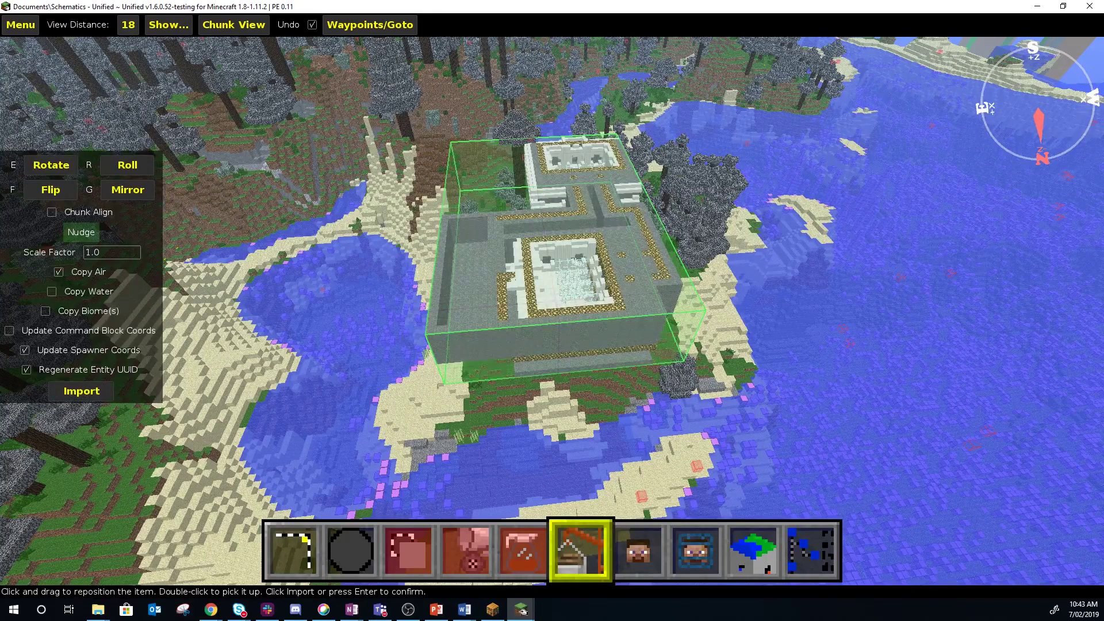
# Step: Fly around the placed schematic and examine from several sides how its base sits relative to the terrain and trees
pyautogui.press('a')
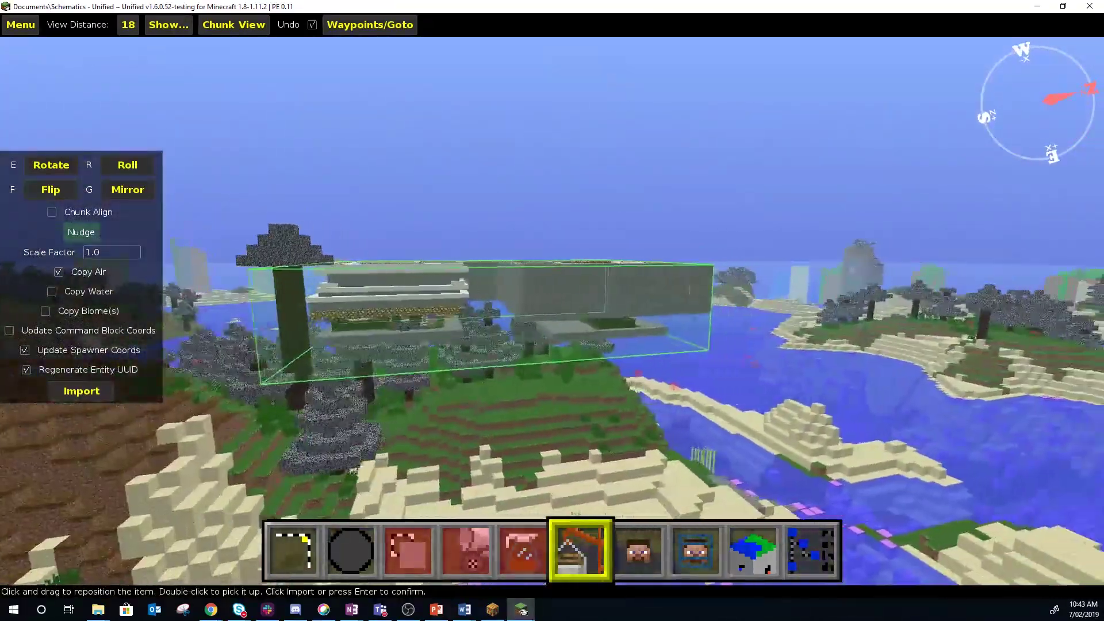
pyautogui.press('d')
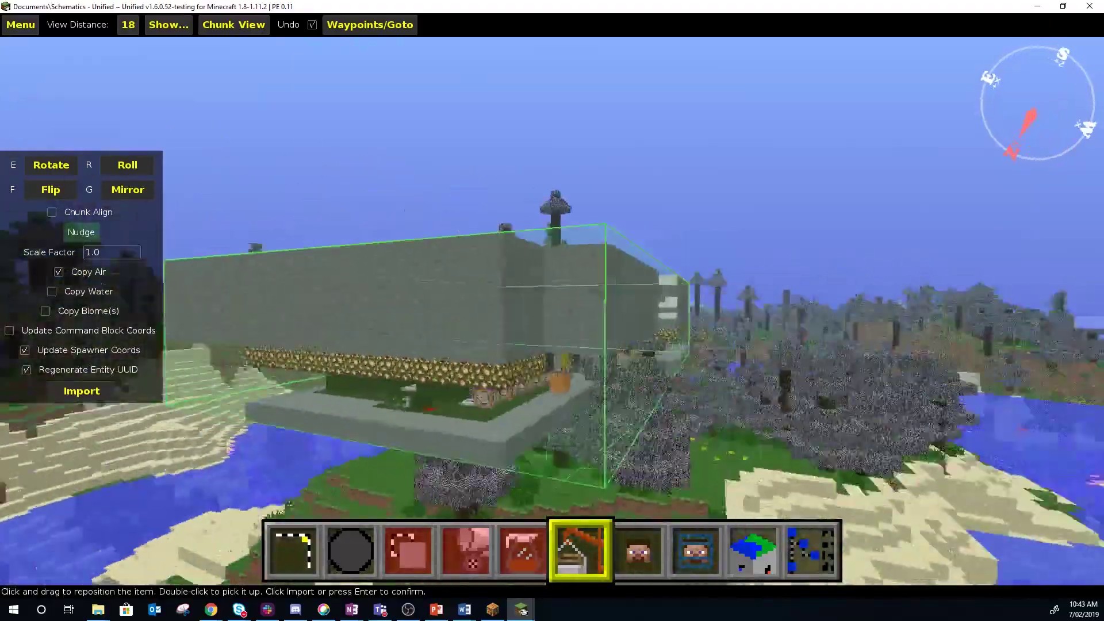
pyautogui.press('d')
pyautogui.press('a')
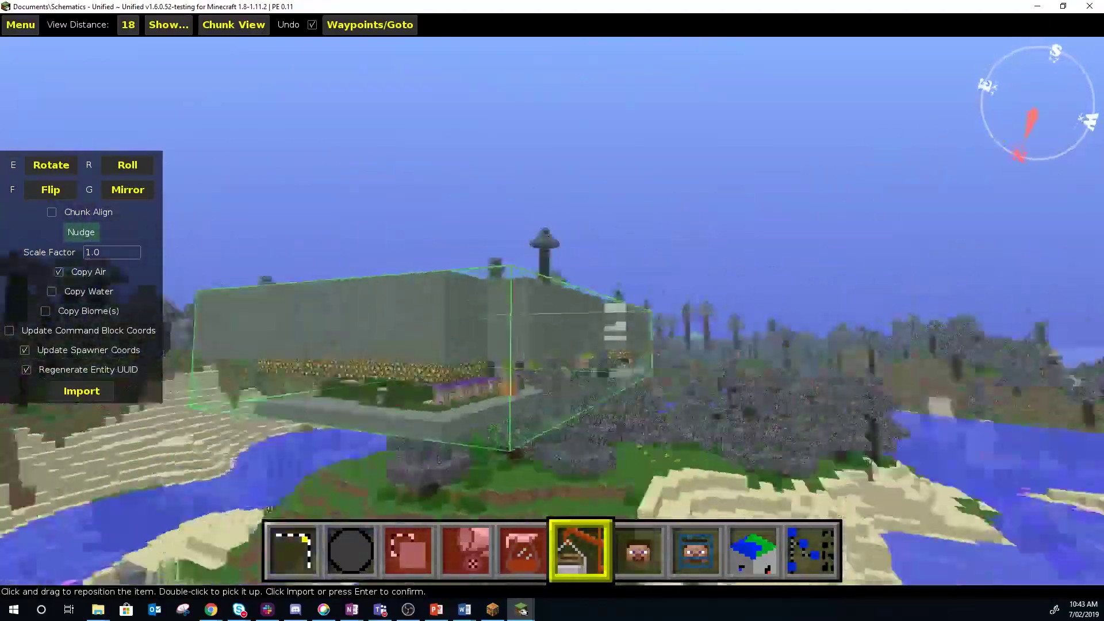
pyautogui.press('a')
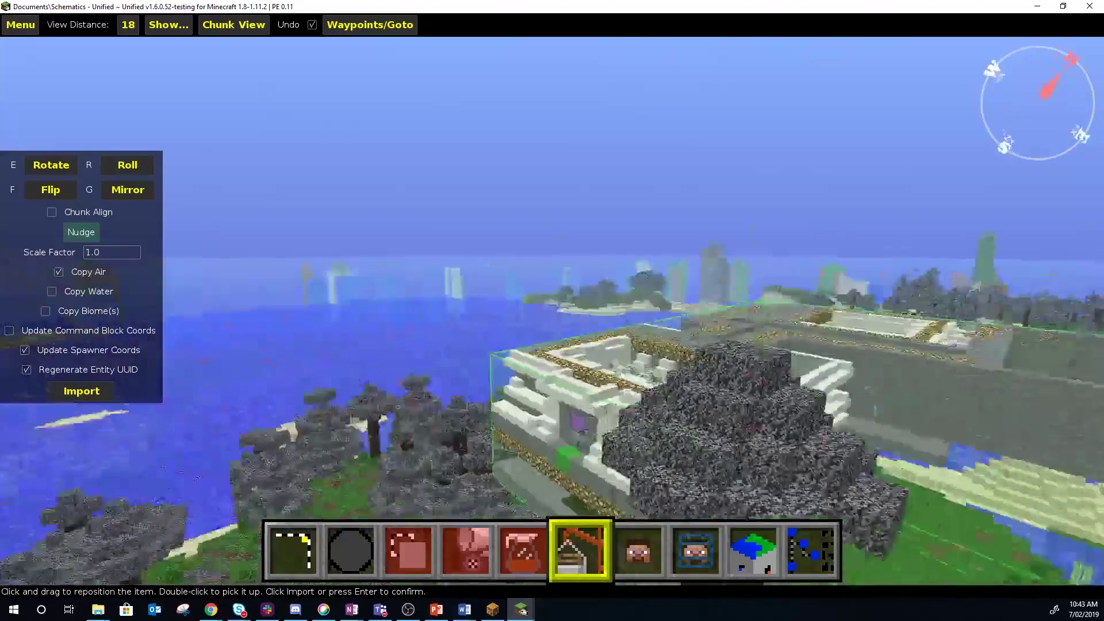
pyautogui.press('a')
pyautogui.press('shift')
pyautogui.press('d')
pyautogui.press('space')
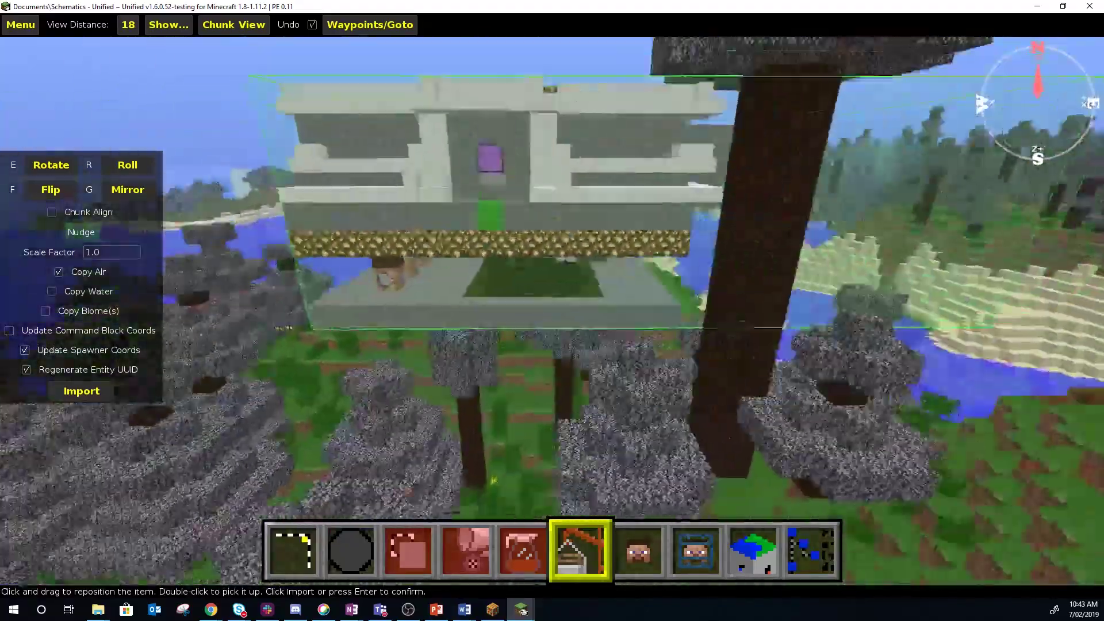
pyautogui.press('space')
pyautogui.press('s')
pyautogui.press('a')
pyautogui.press('d')
pyautogui.press('shift')
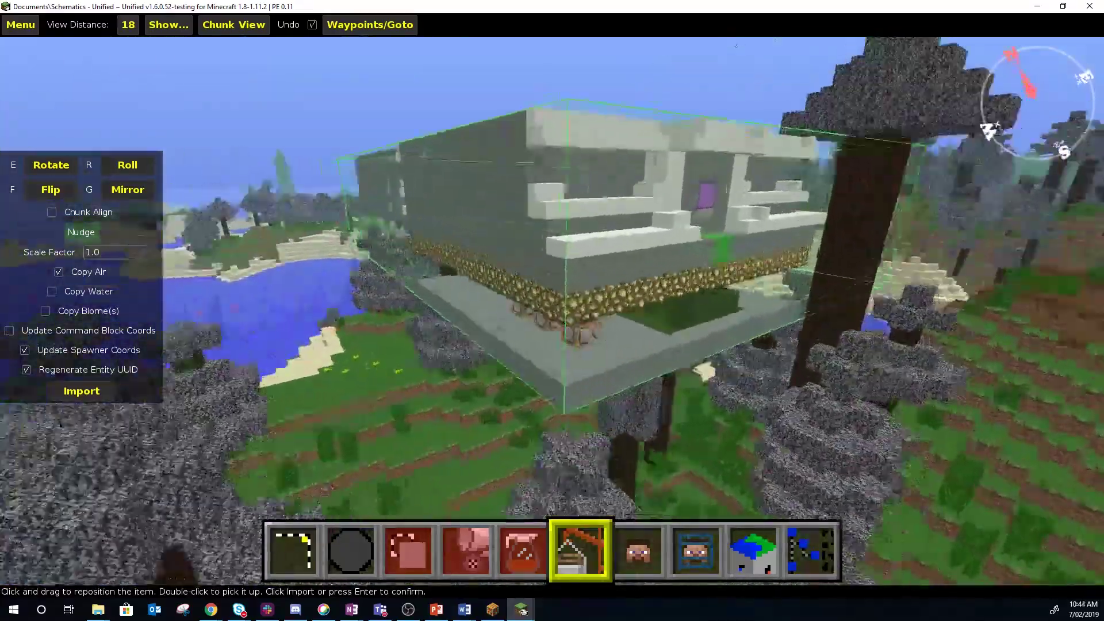
pyautogui.press('d')
pyautogui.press('s')
pyautogui.press('a')
pyautogui.press('w')
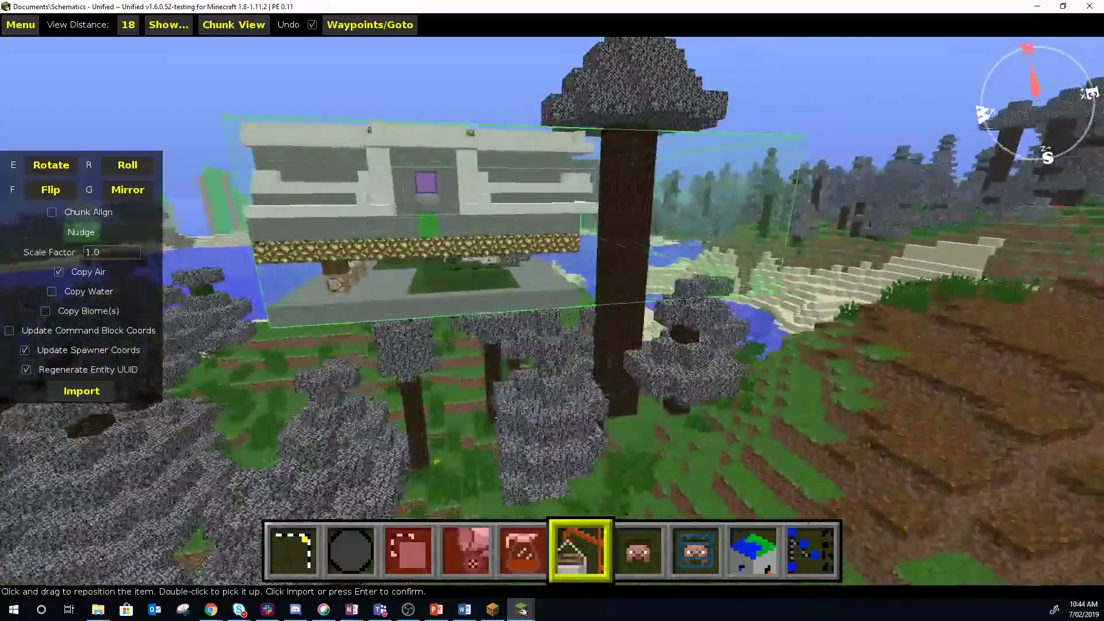
pyautogui.press('a')
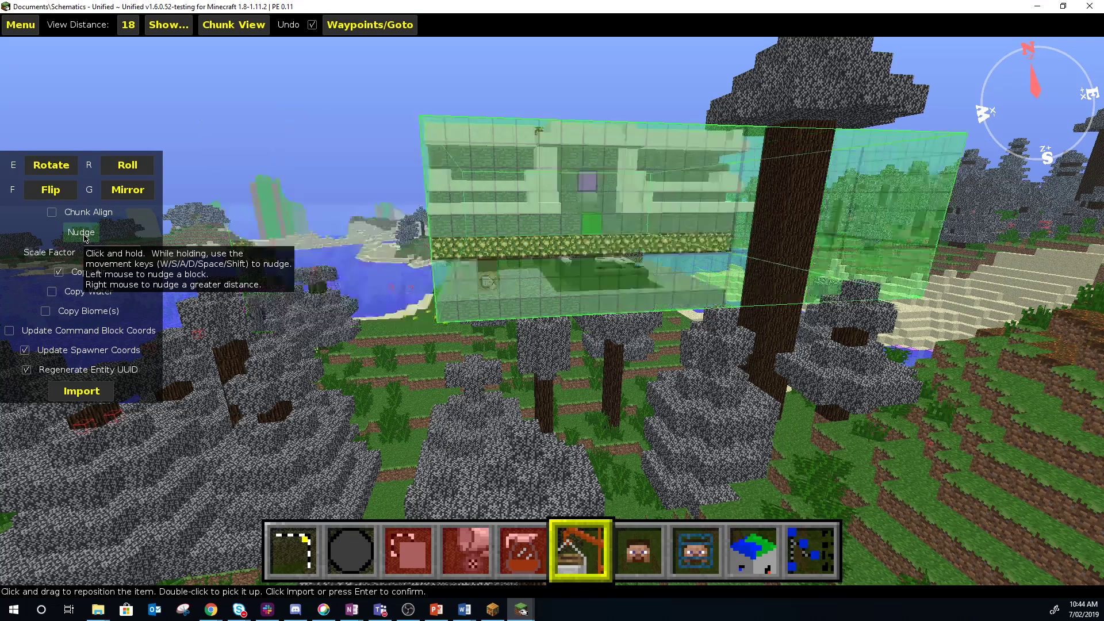
# Step: Nudge the schematic northward, away from the large tree, and lower it towards the ground
pyautogui.press('a')
pyautogui.press('d')
pyautogui.press('s')
pyautogui.press('w')
pyautogui.press('a')
pyautogui.press('d')
pyautogui.press('w')
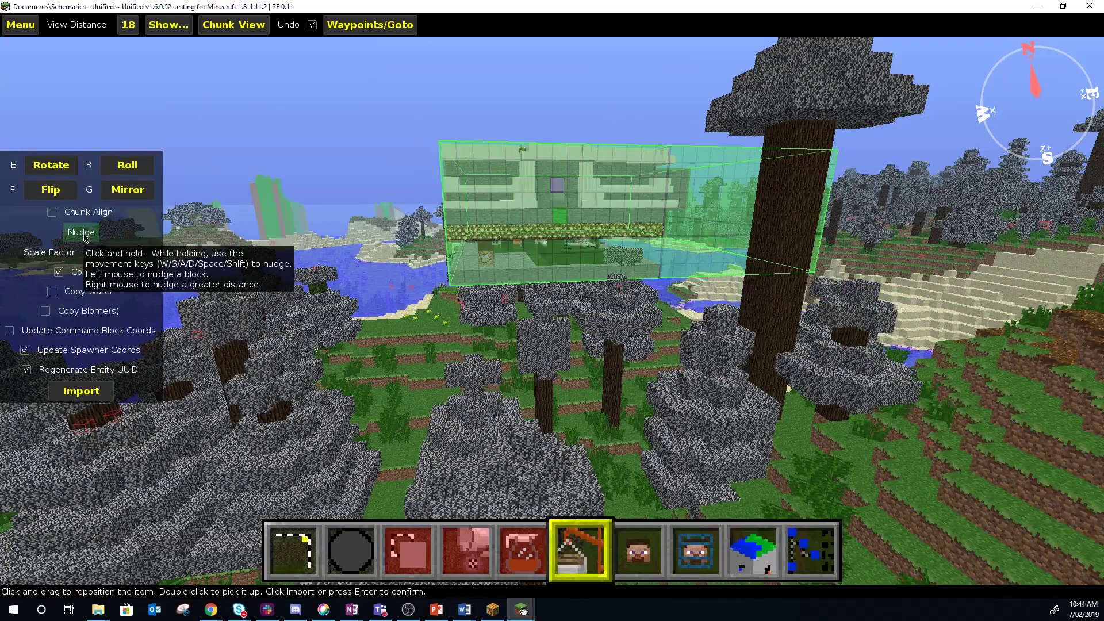
pyautogui.click(81, 233)
pyautogui.press('shift')
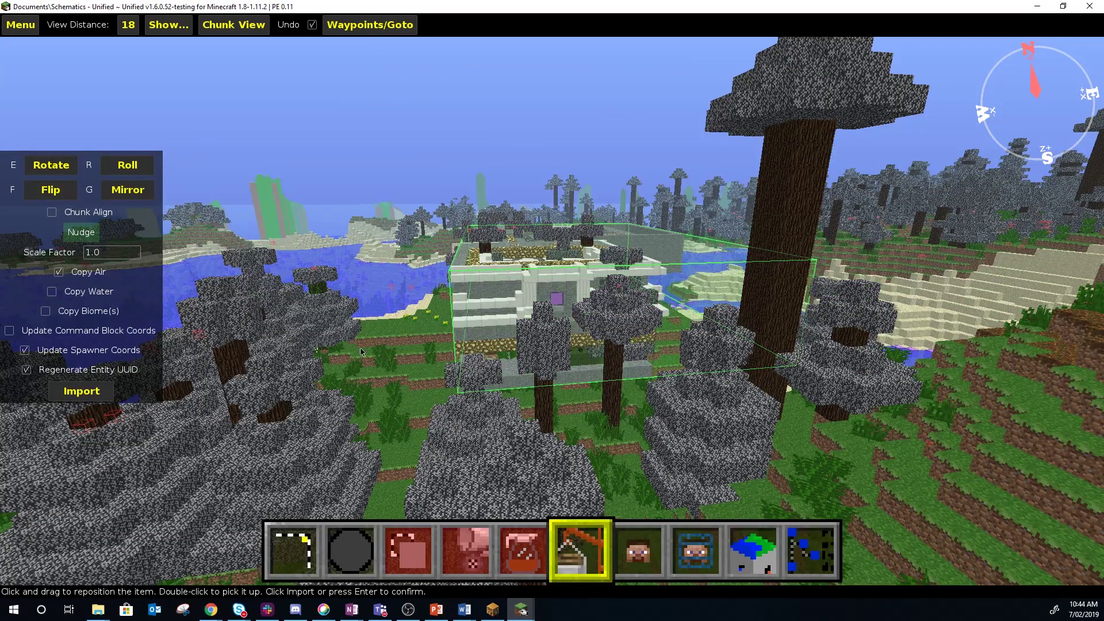
# Step: Nudge the schematic further down until the building's entrance is level with the surrounding grass
pyautogui.rightClick(518, 259)
pyautogui.press('a')
pyautogui.press('s')
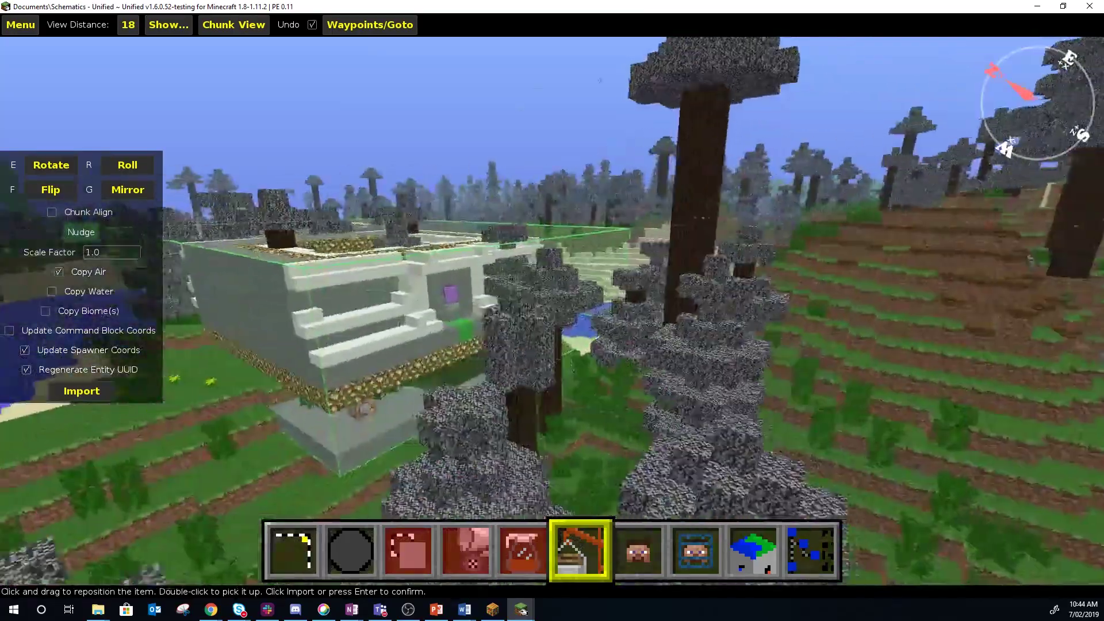
pyautogui.press('w')
pyautogui.press('a')
pyautogui.press('s')
pyautogui.press('a')
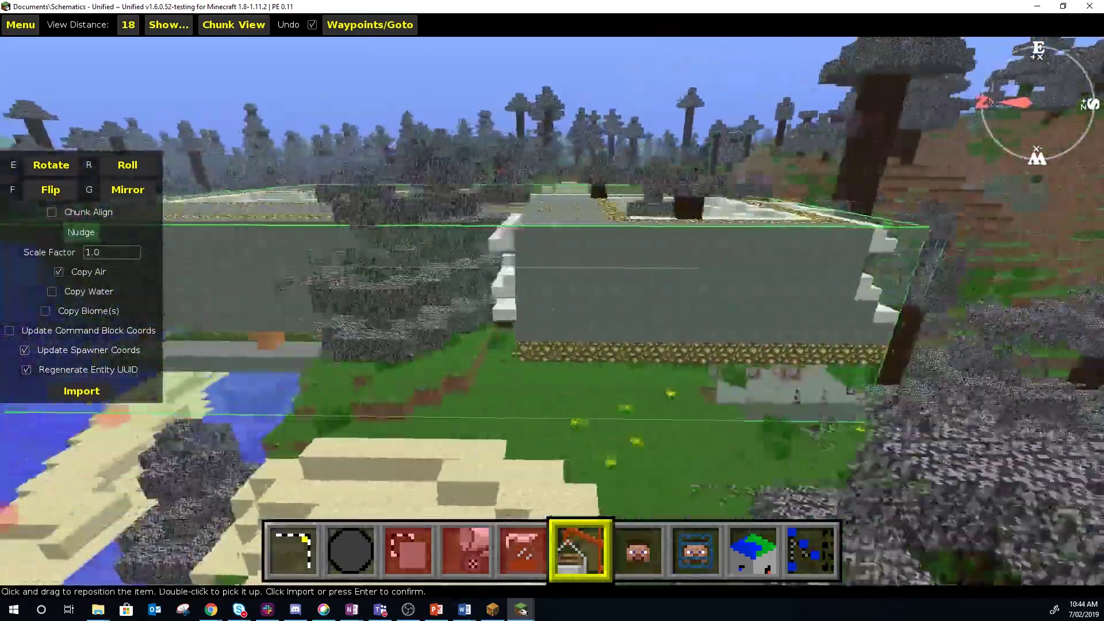
pyautogui.press('d')
pyautogui.press('w')
pyautogui.press('a')
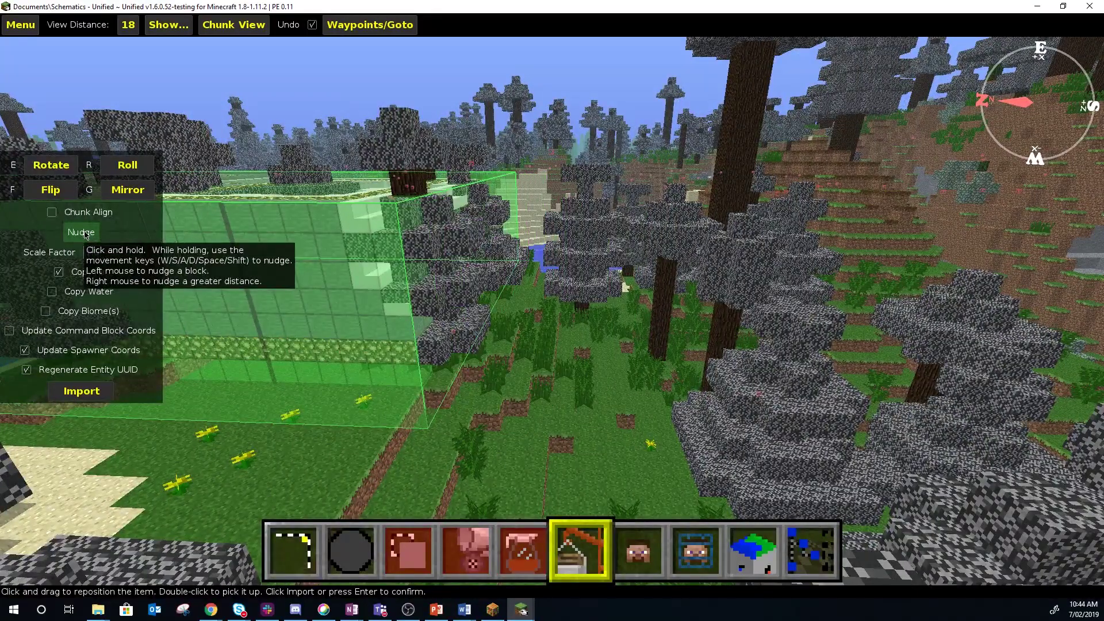
pyautogui.rightClick(173, 234)
pyautogui.press('d')
pyautogui.press('w')
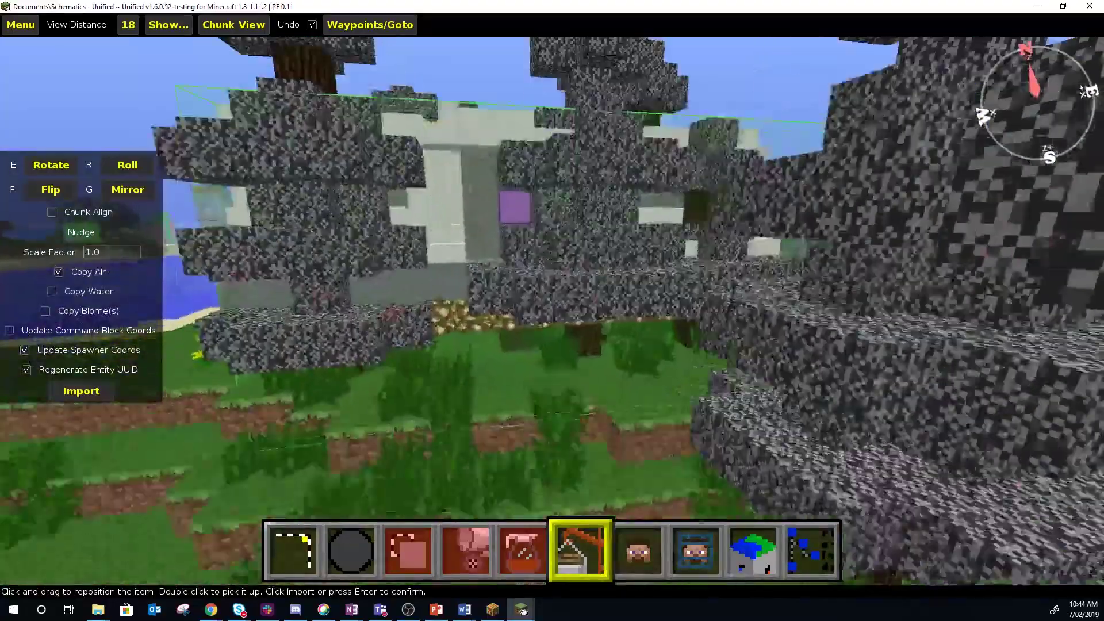
pyautogui.press('w')
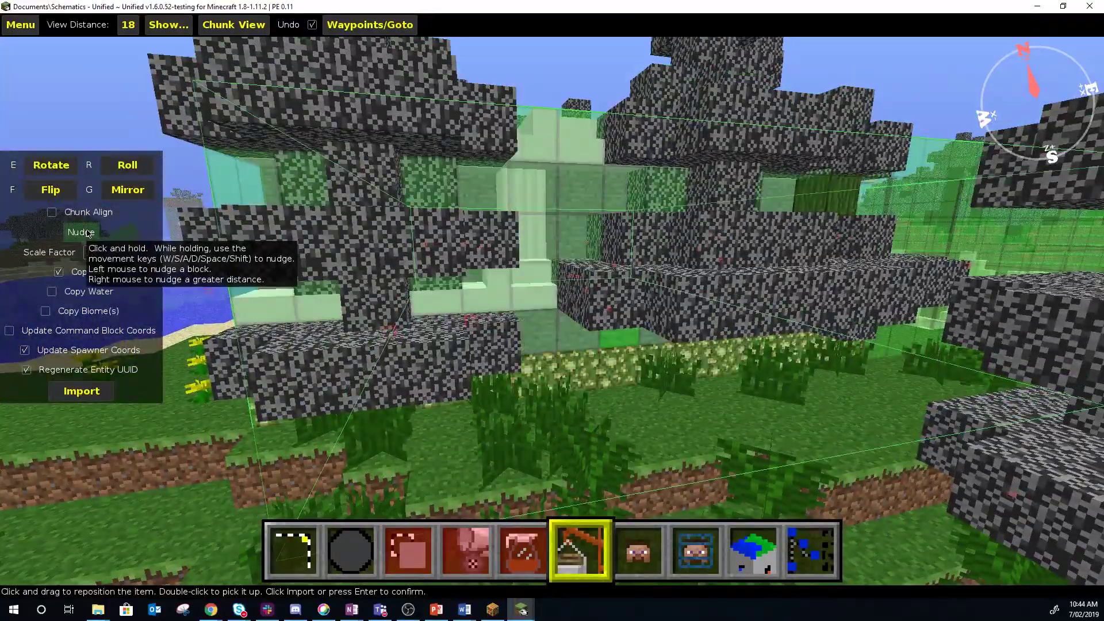
pyautogui.press('w')
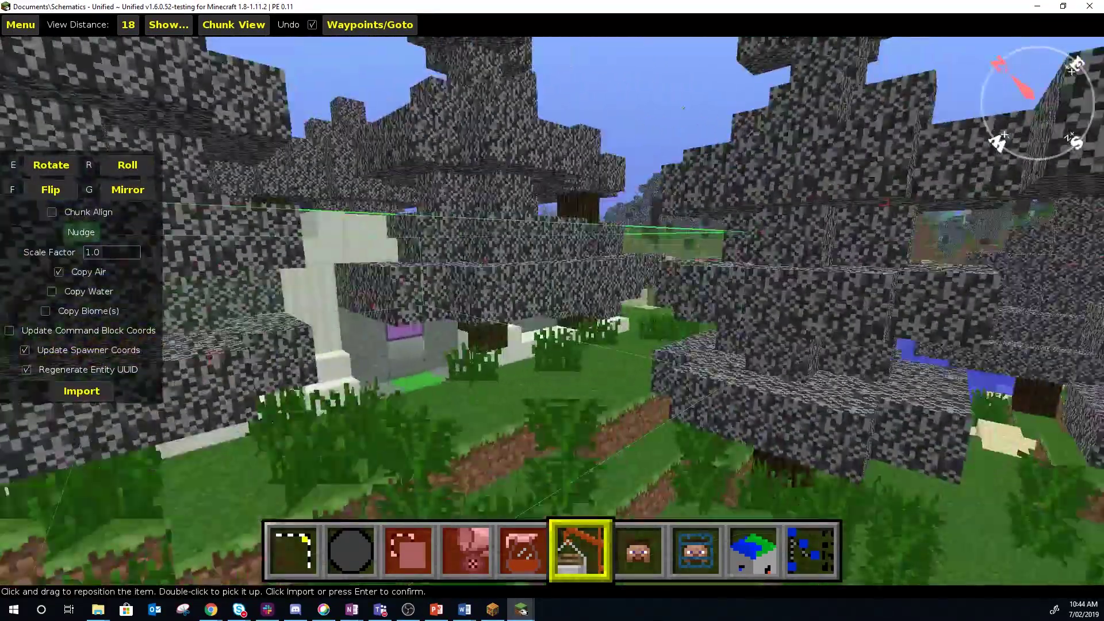
# Step: Examine the sunken schematic from above, inside and below, checking the trees overlapping the building and the section over the water
pyautogui.press('w')
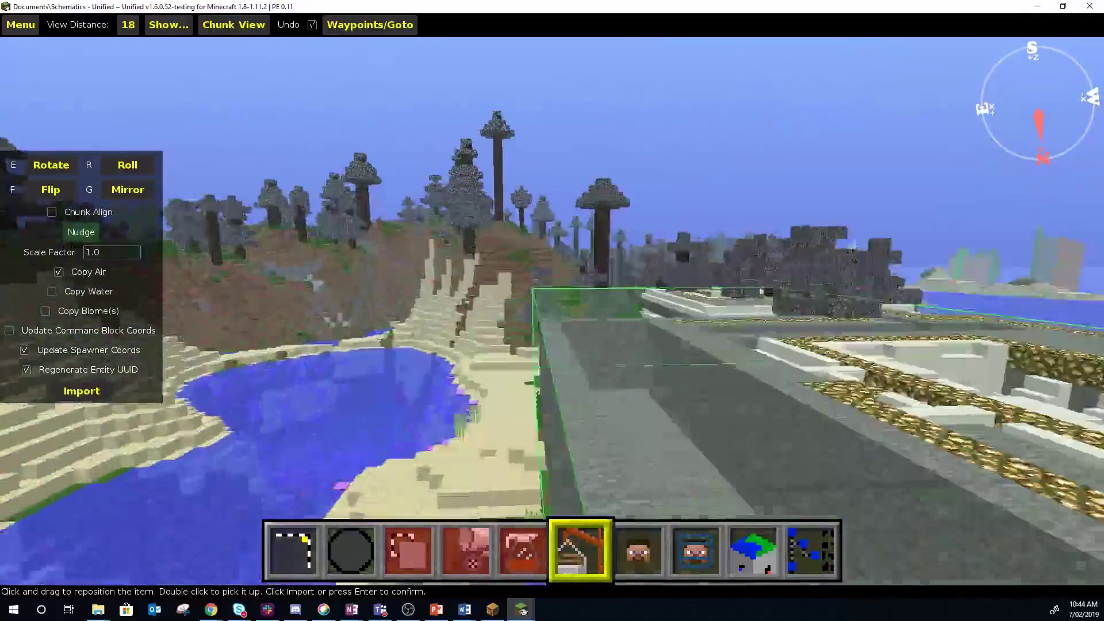
pyautogui.press('w')
pyautogui.press('space')
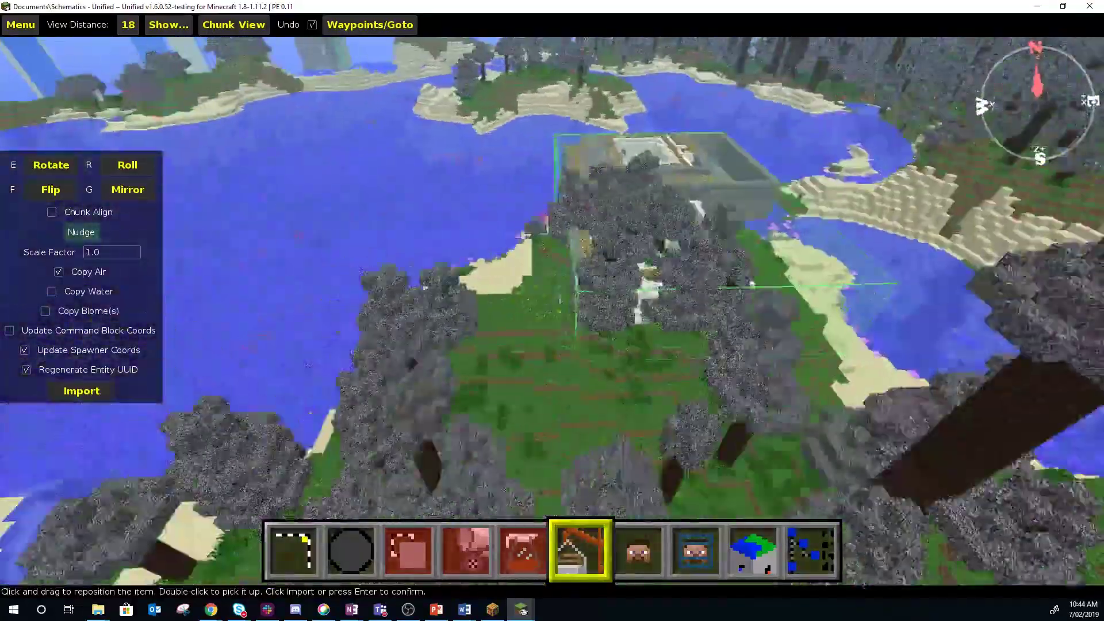
pyautogui.press('w')
pyautogui.press('d')
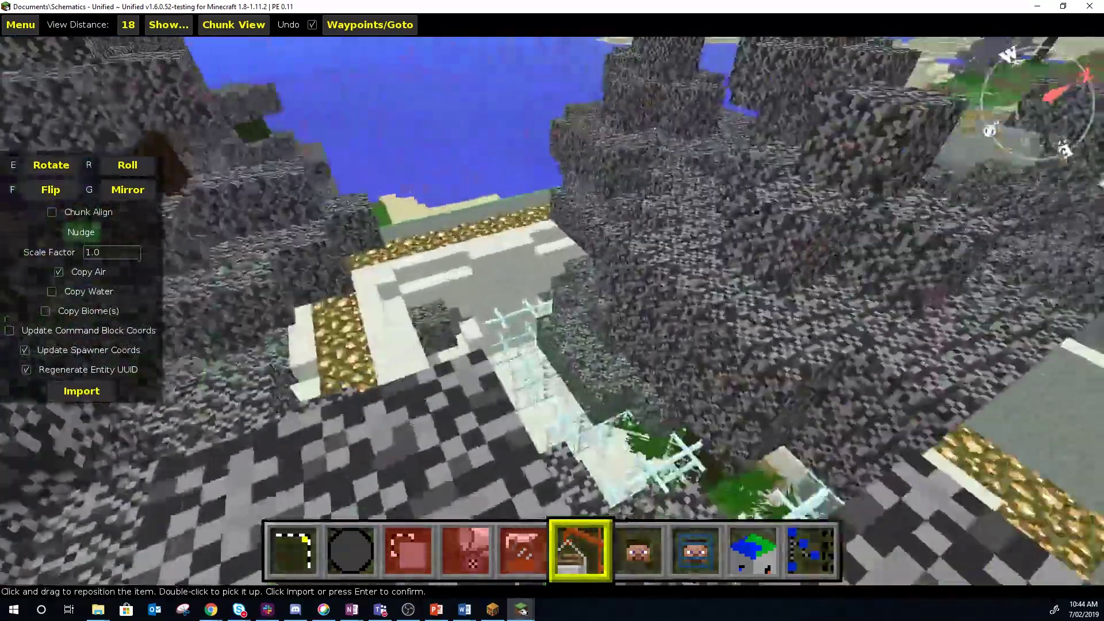
pyautogui.press('w')
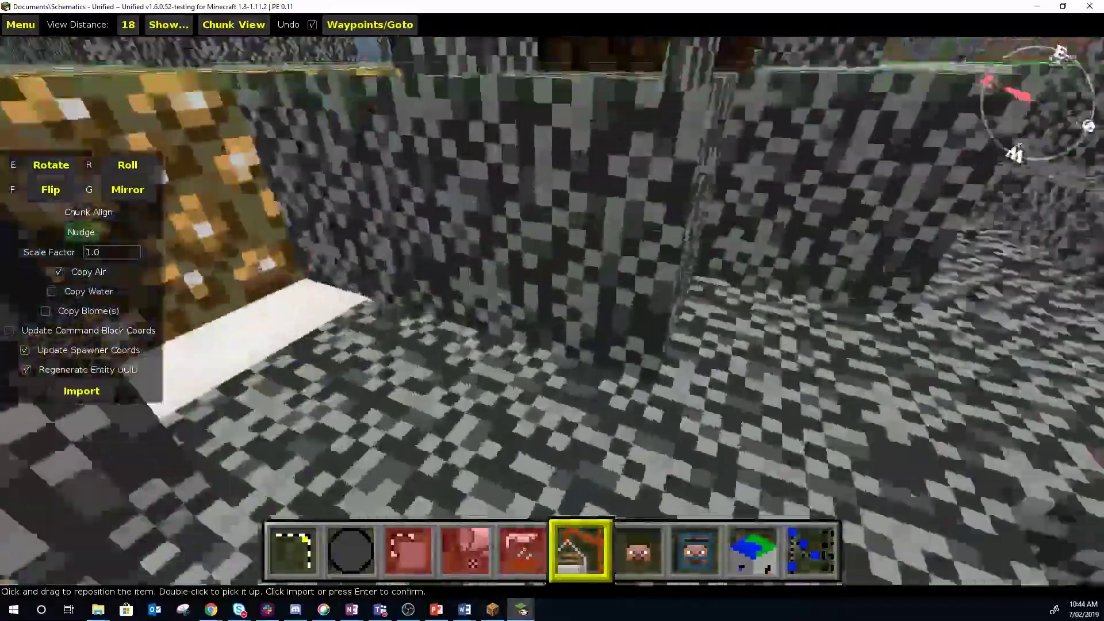
pyautogui.press('s')
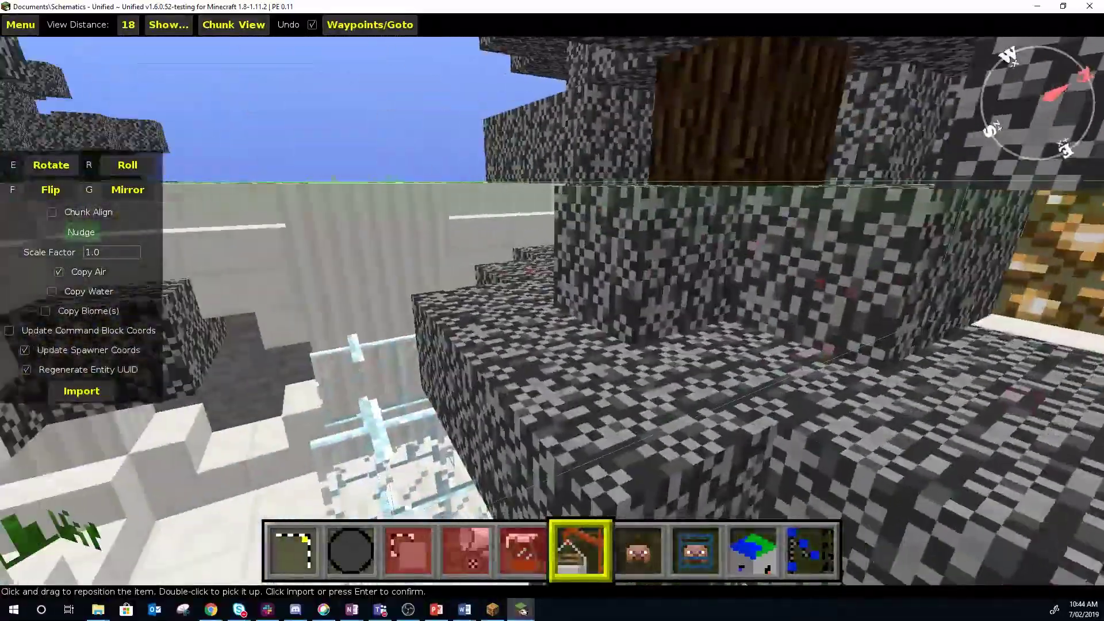
pyautogui.press('space')
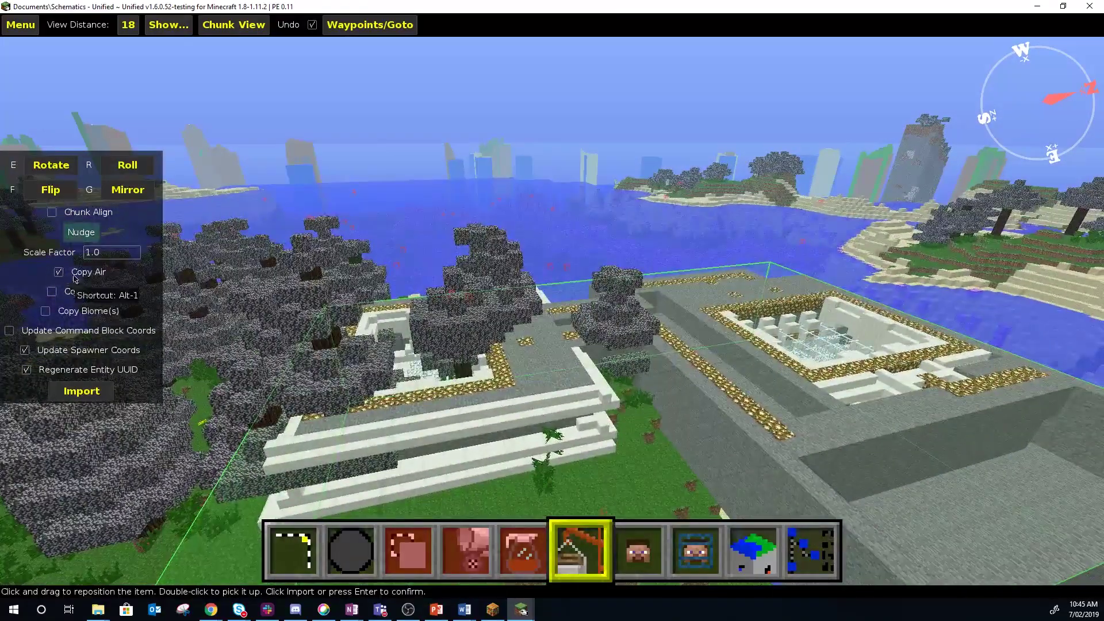
pyautogui.press('w')
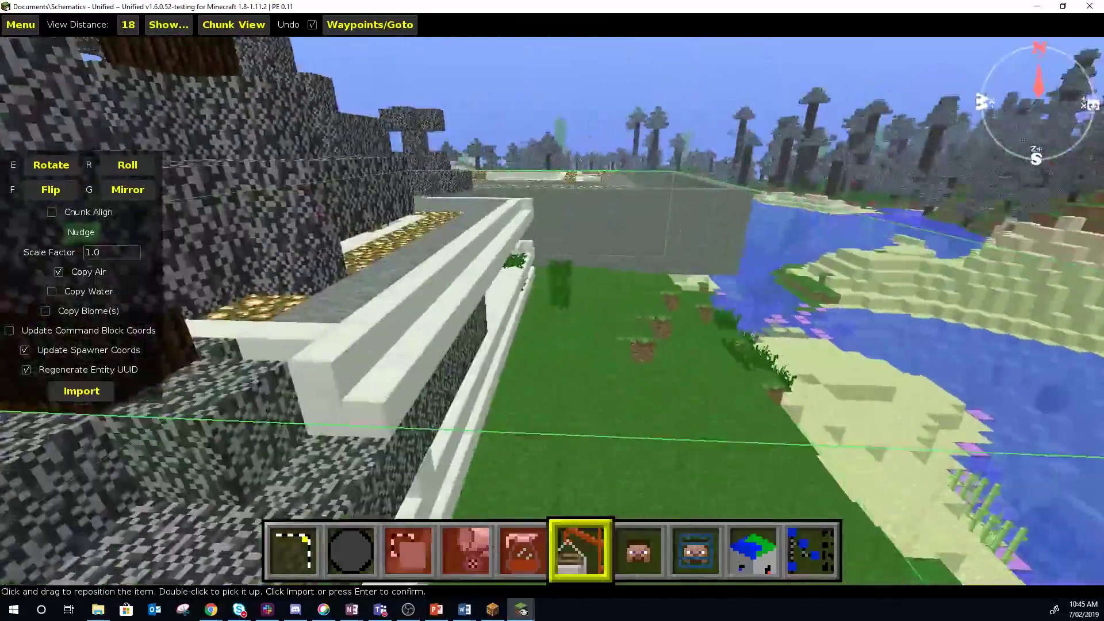
pyautogui.press('d')
pyautogui.press('d')
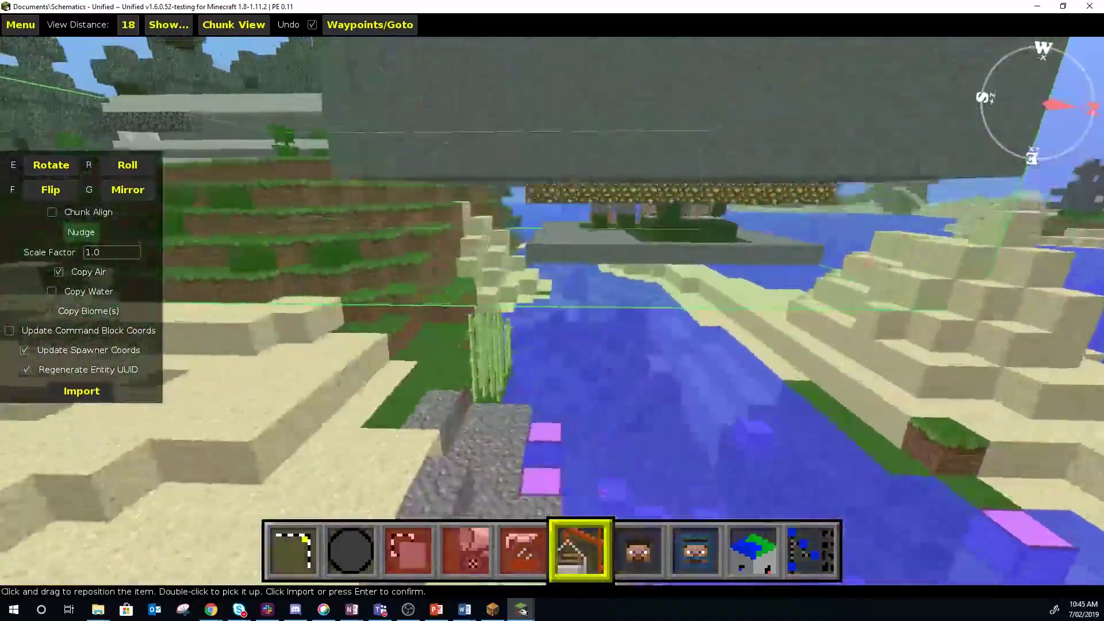
pyautogui.press('space')
pyautogui.press('space')
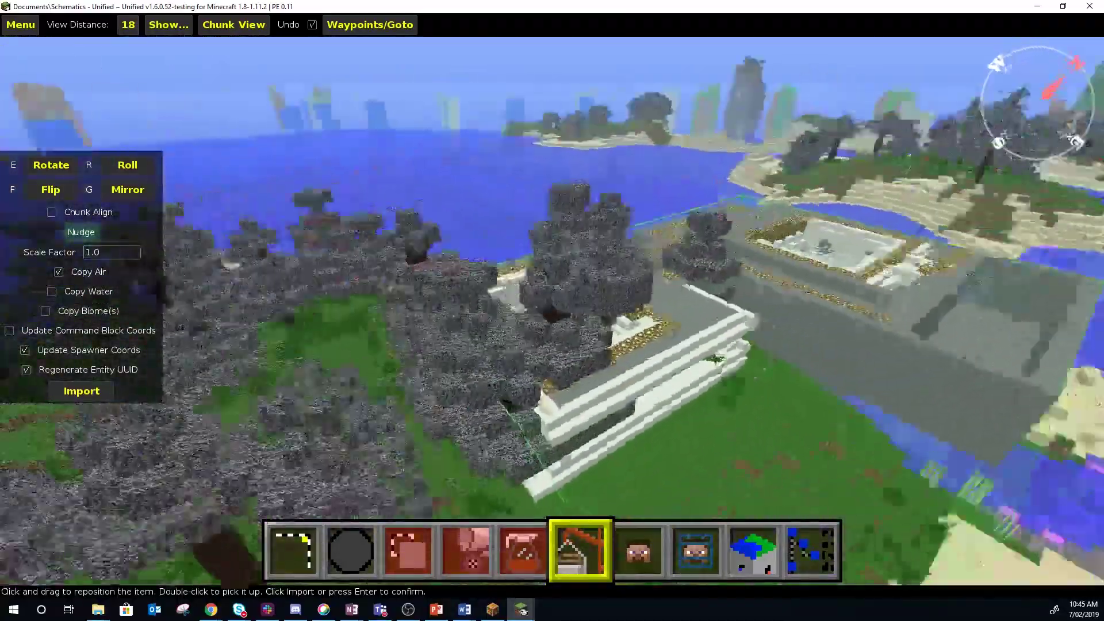
# Step: Import the positioned schematic into the world with its air blocks copied, and clear the resulting selection
pyautogui.press('a')
pyautogui.press('d')
pyautogui.press('j')
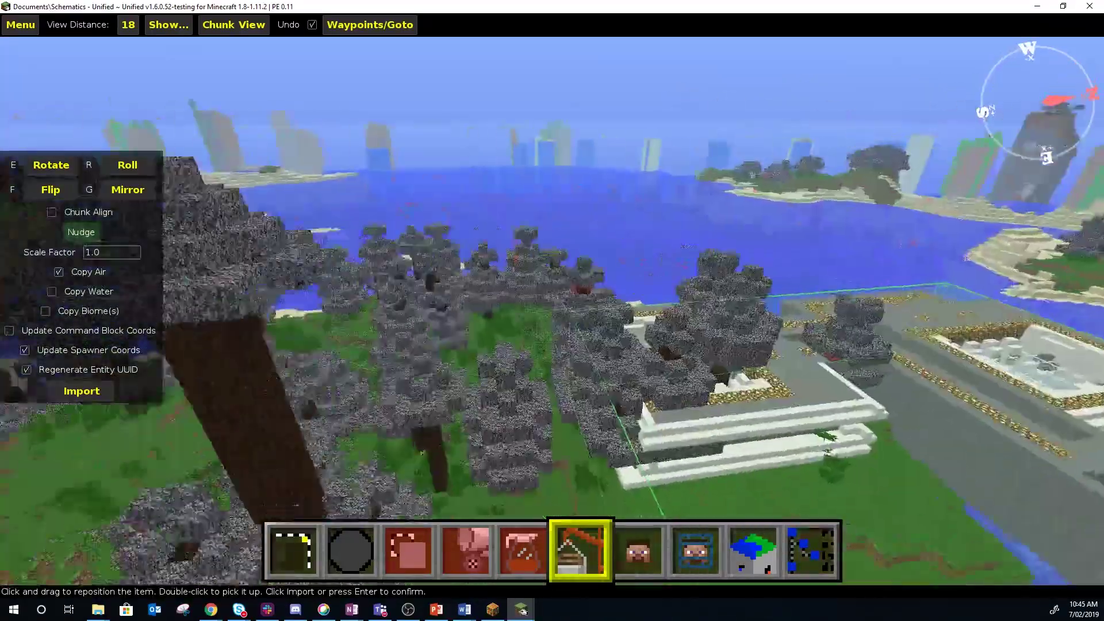
pyautogui.press('s')
pyautogui.press('shift')
pyautogui.rightClick(761, 448)
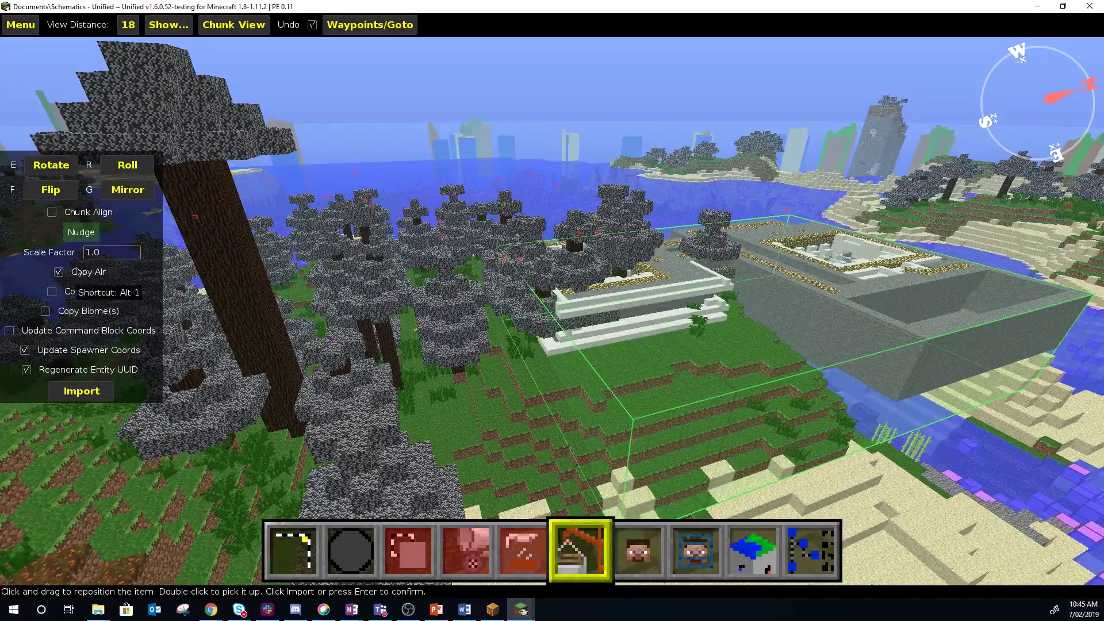
pyautogui.click(83, 396)
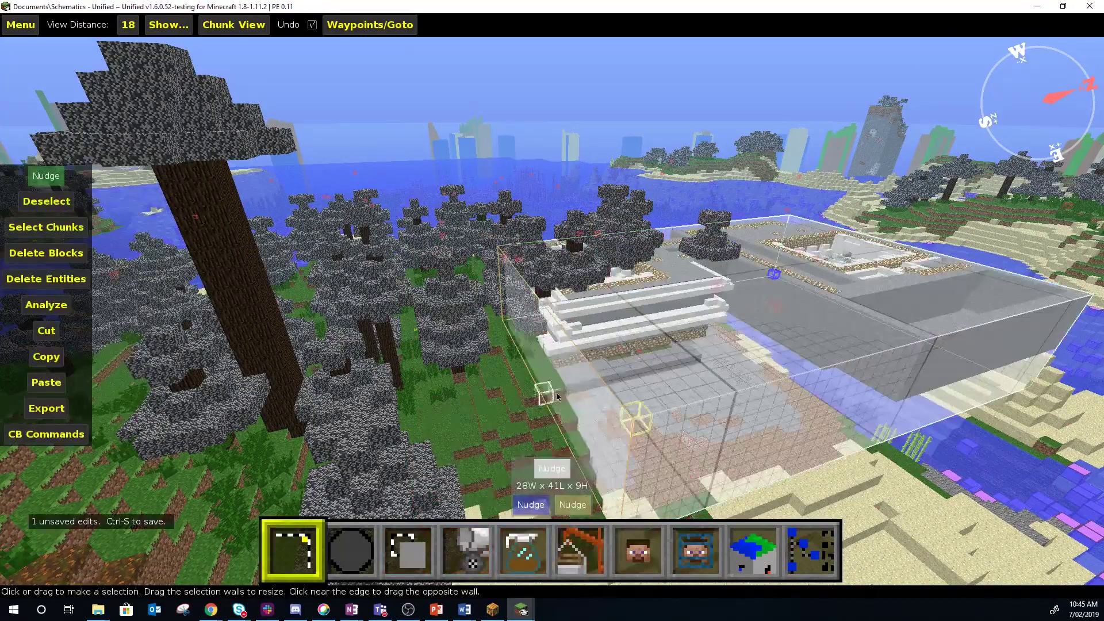
pyautogui.click(31, 209)
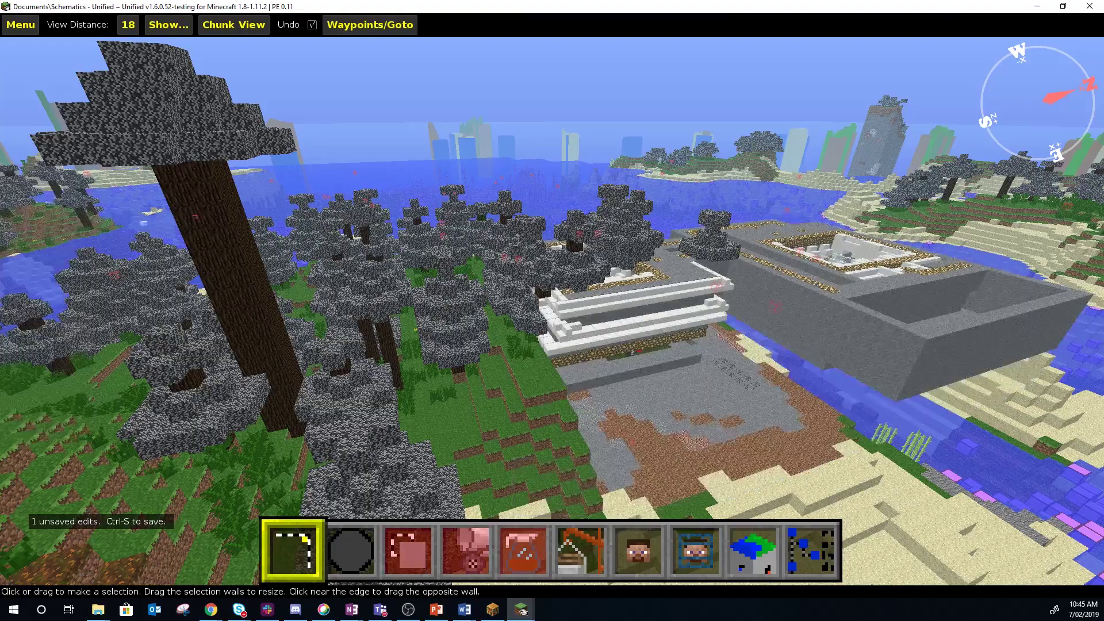
# Step: Examine the imported building from the beach side, above and inside, checking the cleared ground and the overlapping trees
pyautogui.rightClick(31, 208)
pyautogui.press('d')
pyautogui.press('shift')
pyautogui.press('w')
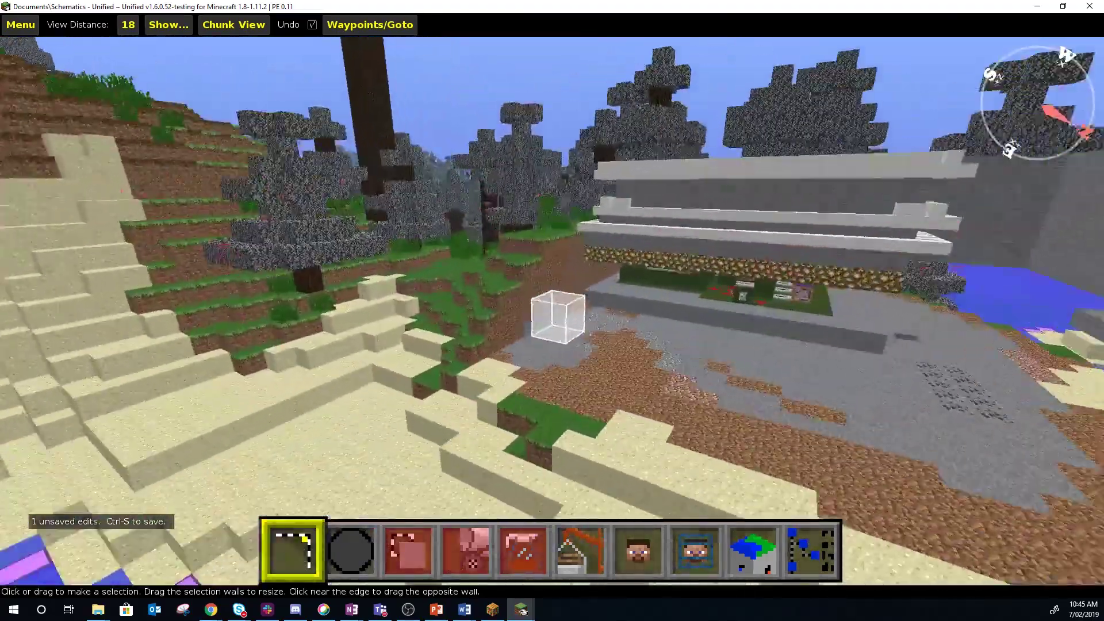
pyautogui.rightClick(931, 371)
pyautogui.press('w')
pyautogui.press('space')
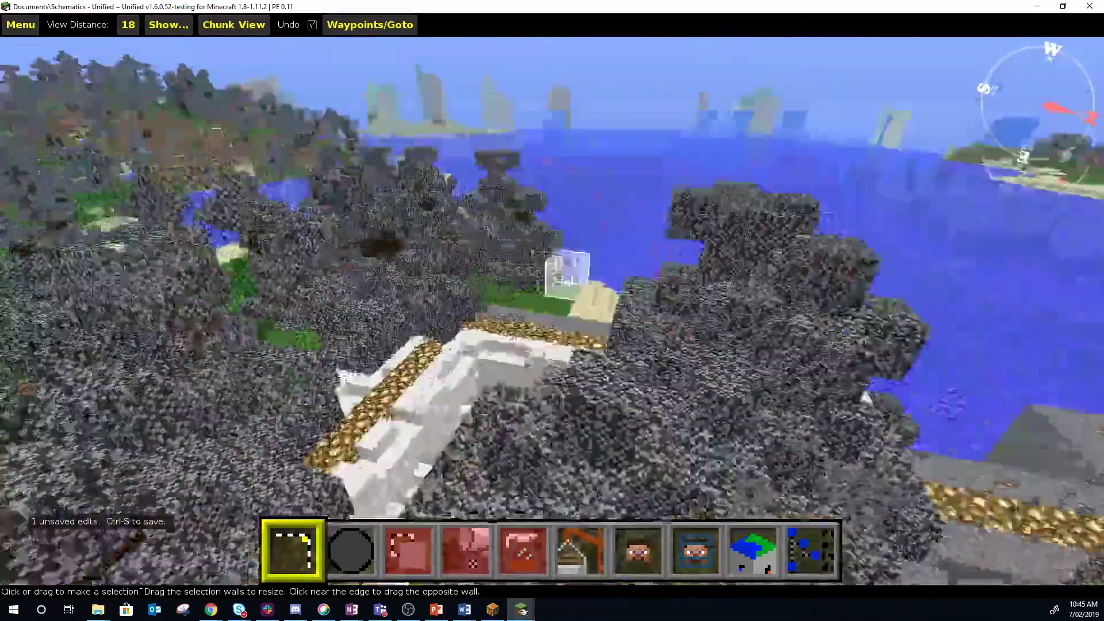
pyautogui.press('shift')
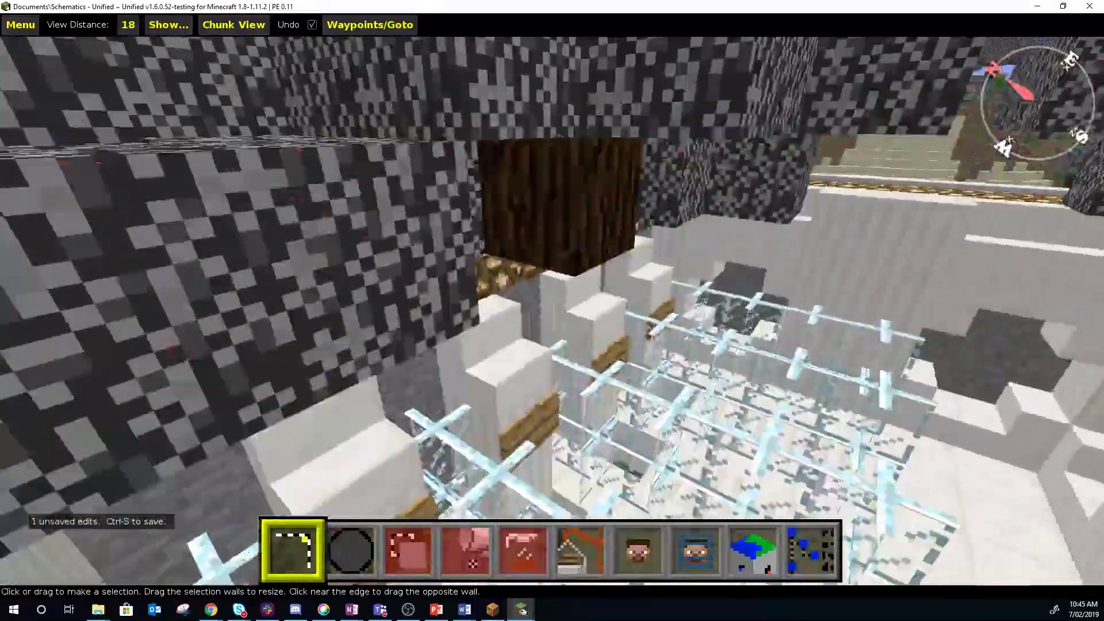
pyautogui.press('space')
pyautogui.press('w')
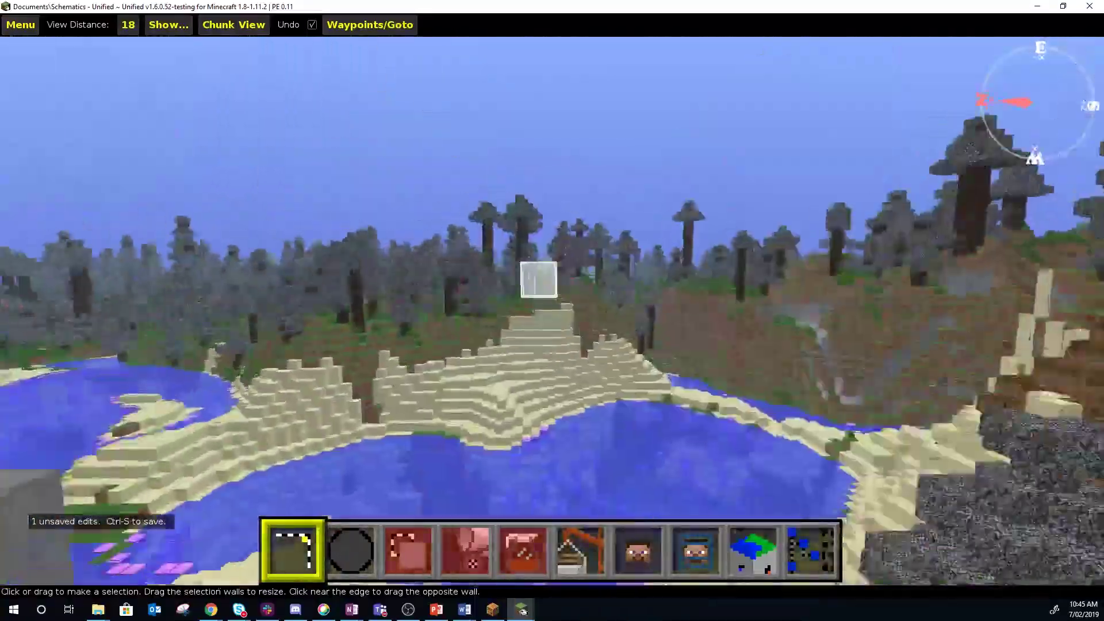
pyautogui.press('space')
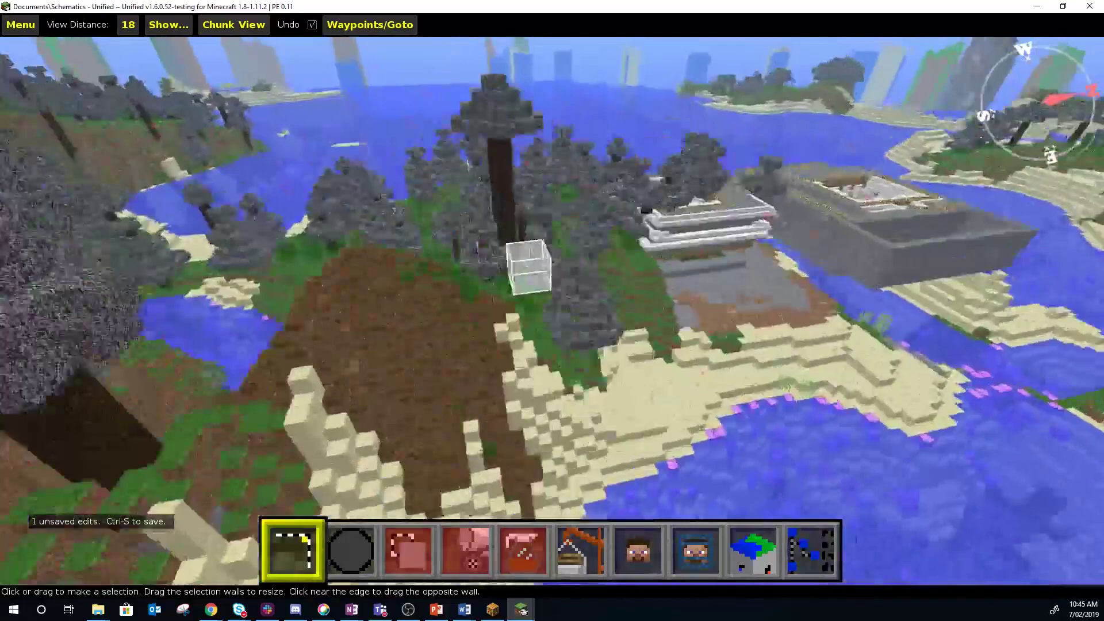
# Step: Load MEE_ECAS.schematic for import and set it down on the dirt hill above the beach, near the first building
pyautogui.press('w')
pyautogui.rightClick(552, 310)
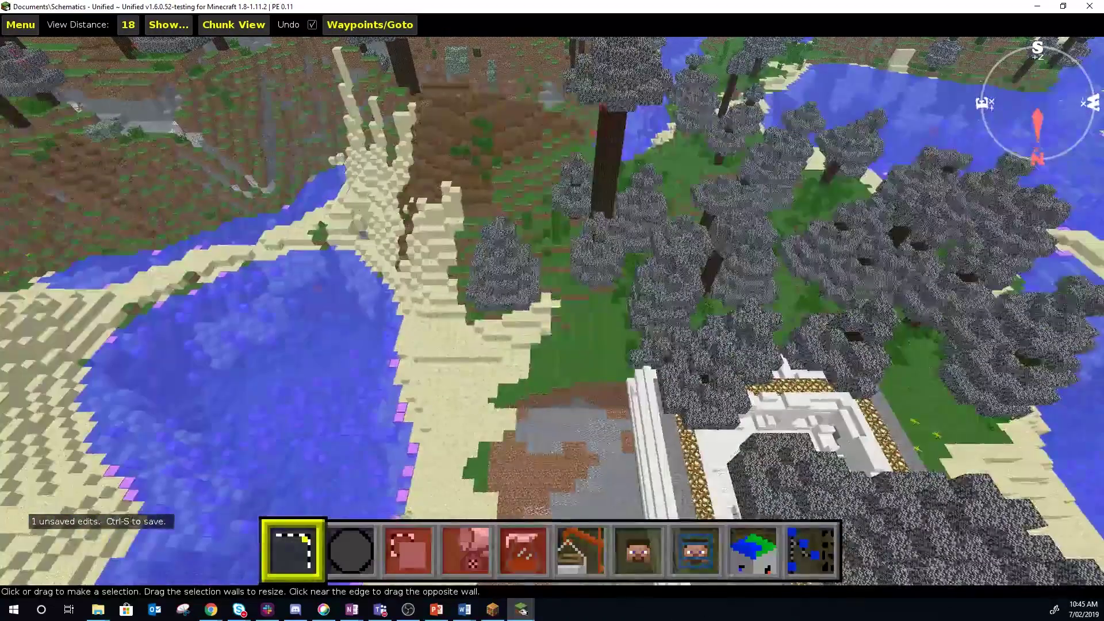
pyautogui.click(581, 552)
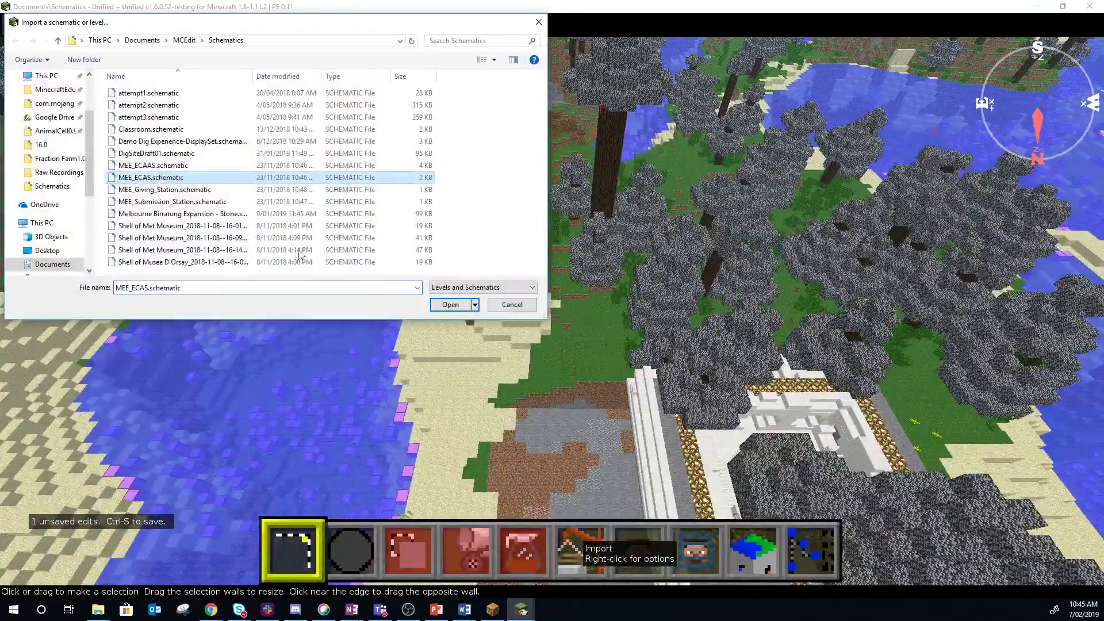
pyautogui.click(434, 308)
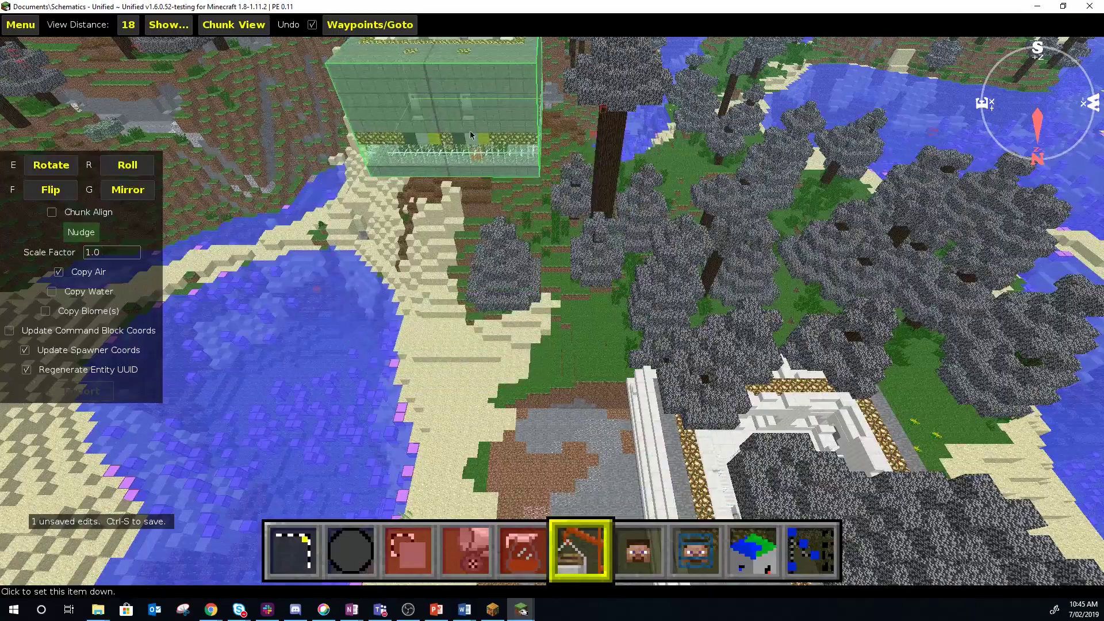
pyautogui.click(467, 130)
pyautogui.rightClick(468, 130)
pyautogui.press('w')
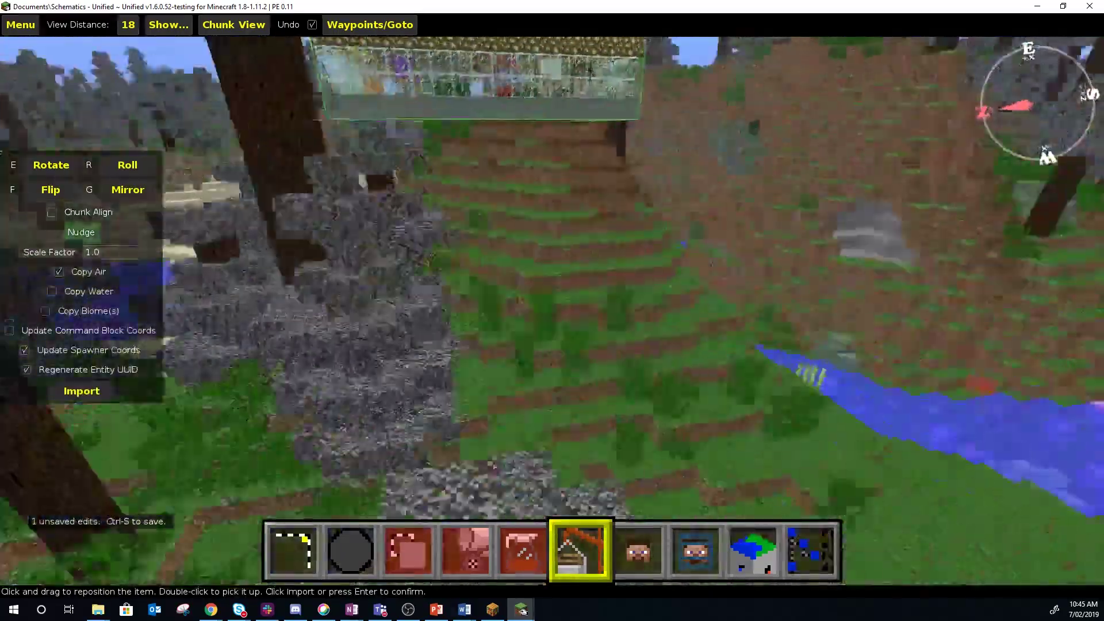
# Step: Nudge the schematic down into the hill until its entrance meets the dirt slope
pyautogui.press('w')
pyautogui.press('space')
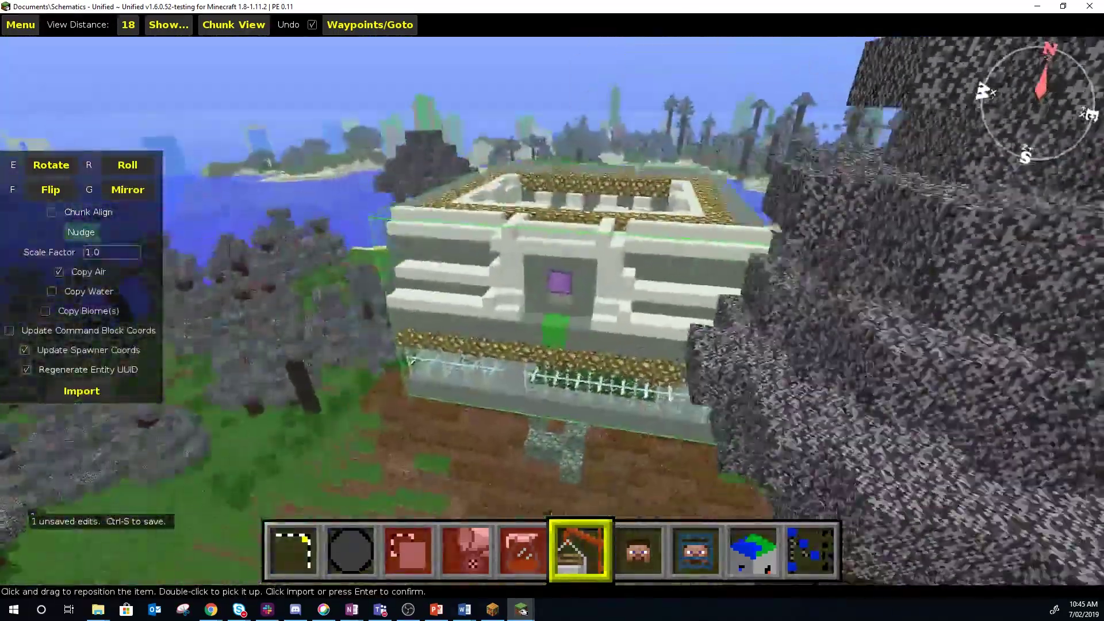
pyautogui.press('shift')
pyautogui.press('a')
pyautogui.press('space')
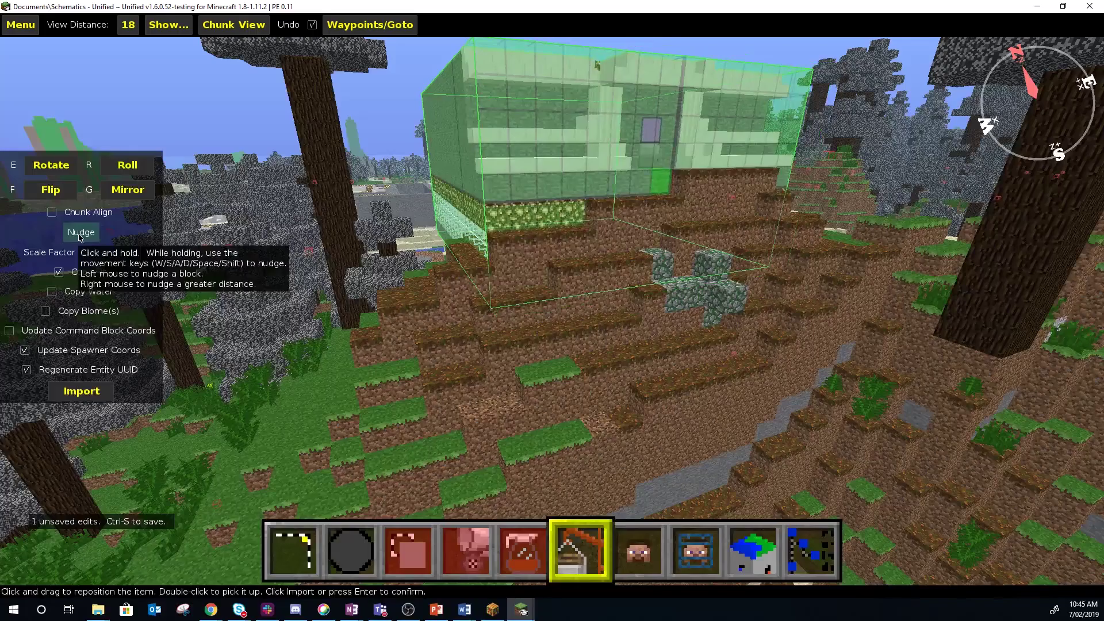
# Step: Examine the placed schematic from above, through the glass level and from all sides, checking how it sits in the hillside
pyautogui.rightClick(532, 273)
pyautogui.press('w')
pyautogui.press('space')
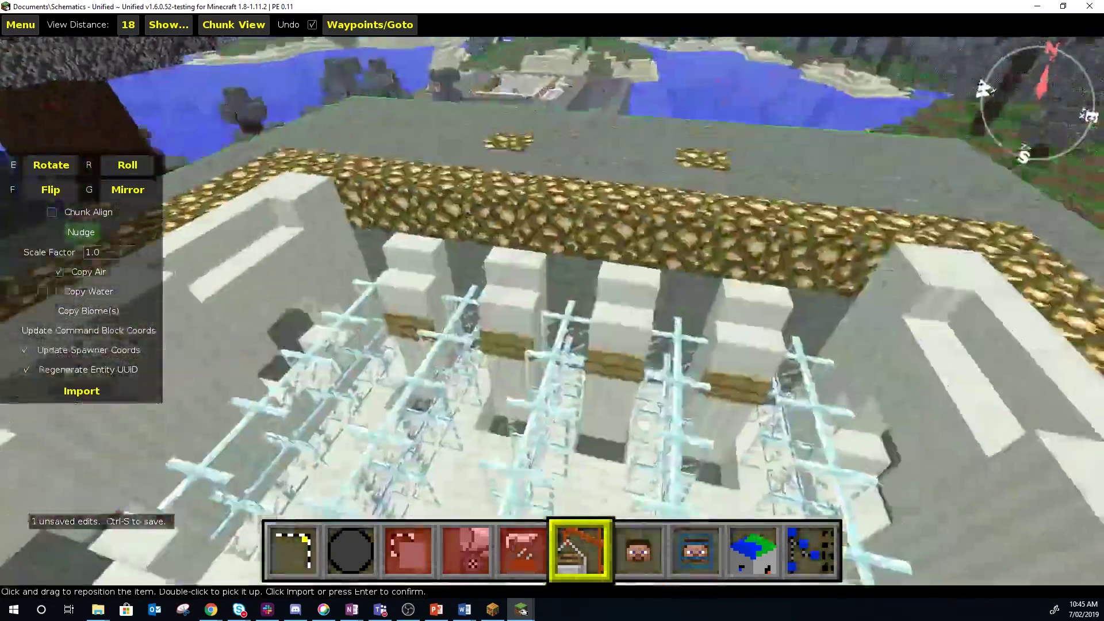
pyautogui.press('w')
pyautogui.press('space')
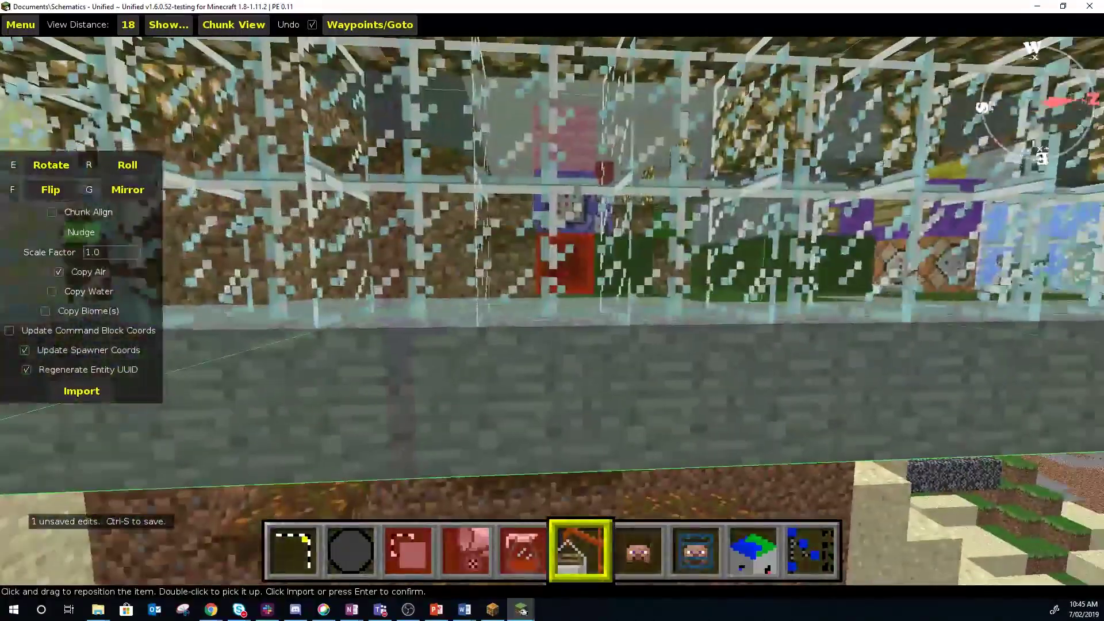
pyautogui.press('s')
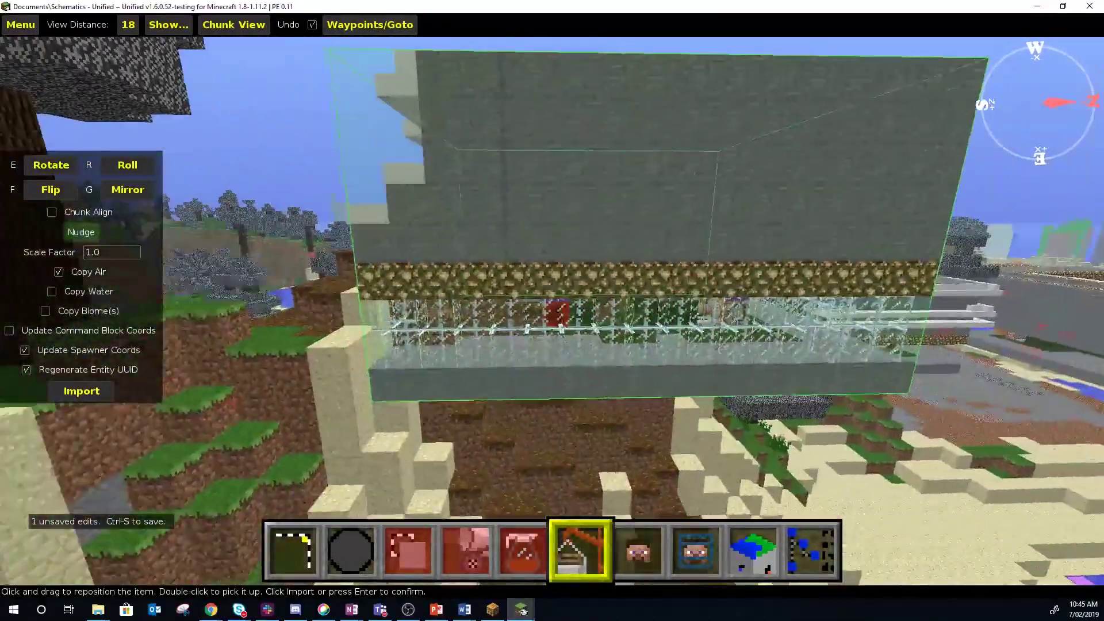
pyautogui.press('shift')
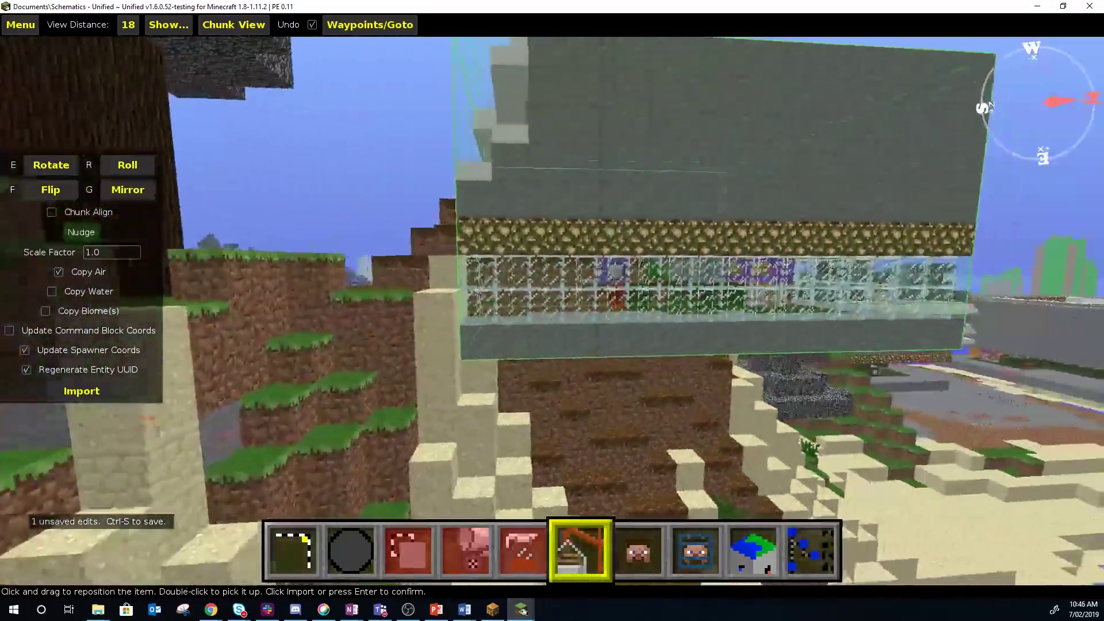
pyautogui.press('w')
pyautogui.press('w')
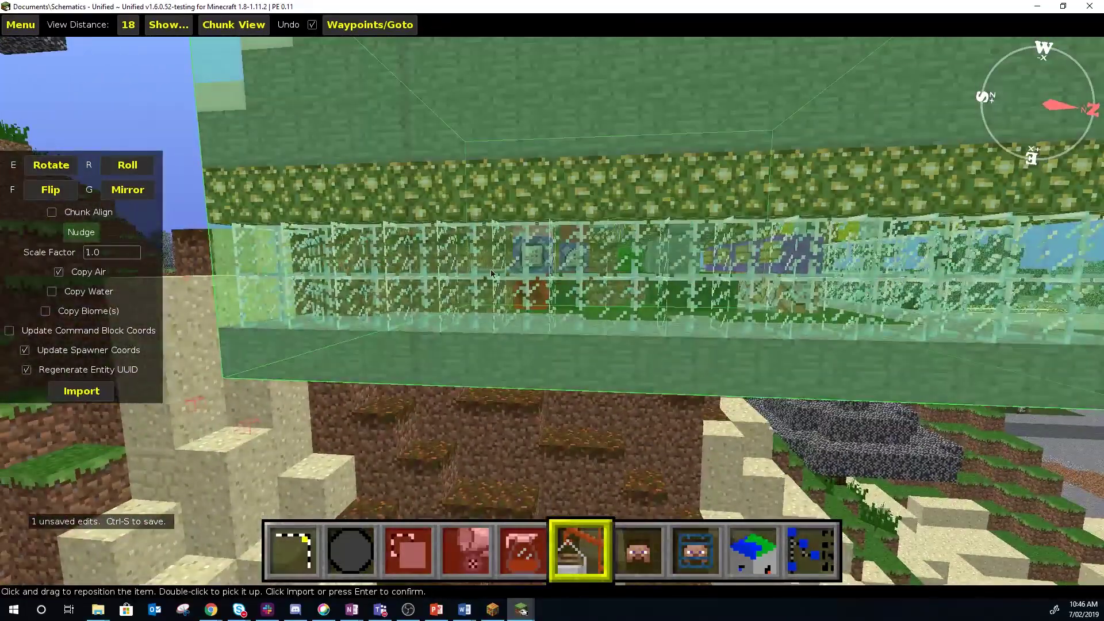
pyautogui.rightClick(491, 273)
pyautogui.press('w')
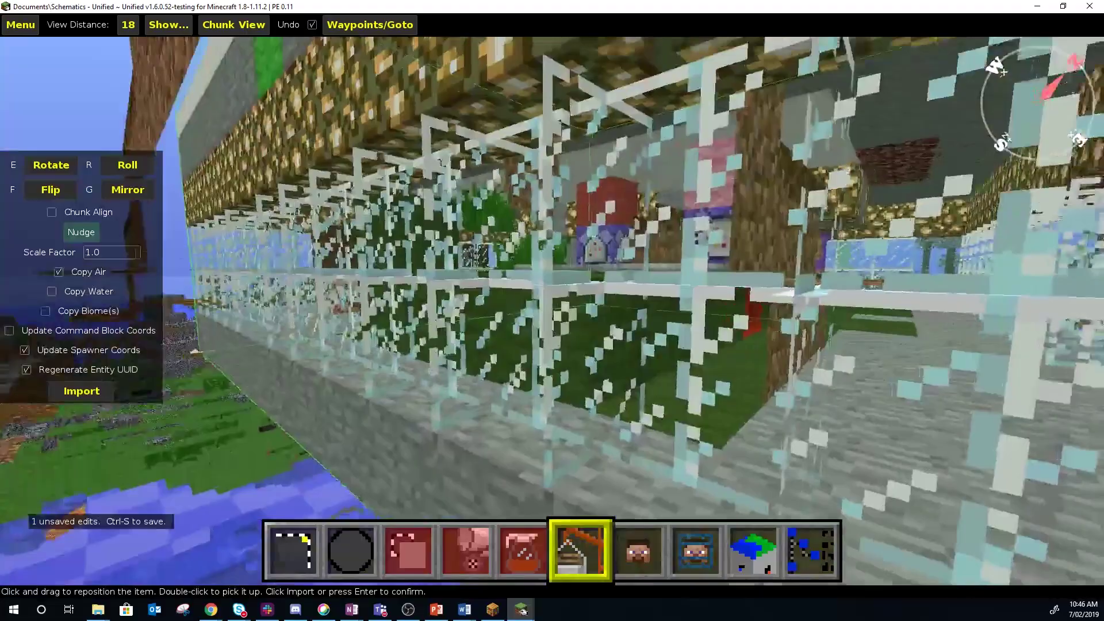
pyautogui.press('w')
pyautogui.press('s')
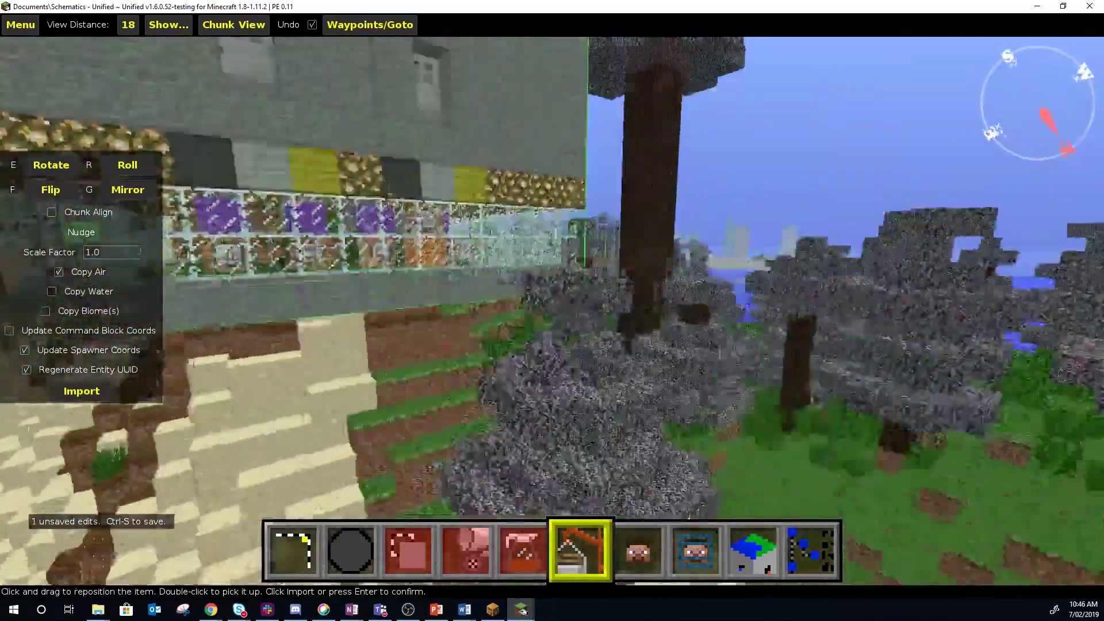
pyautogui.press('w')
pyautogui.press('s')
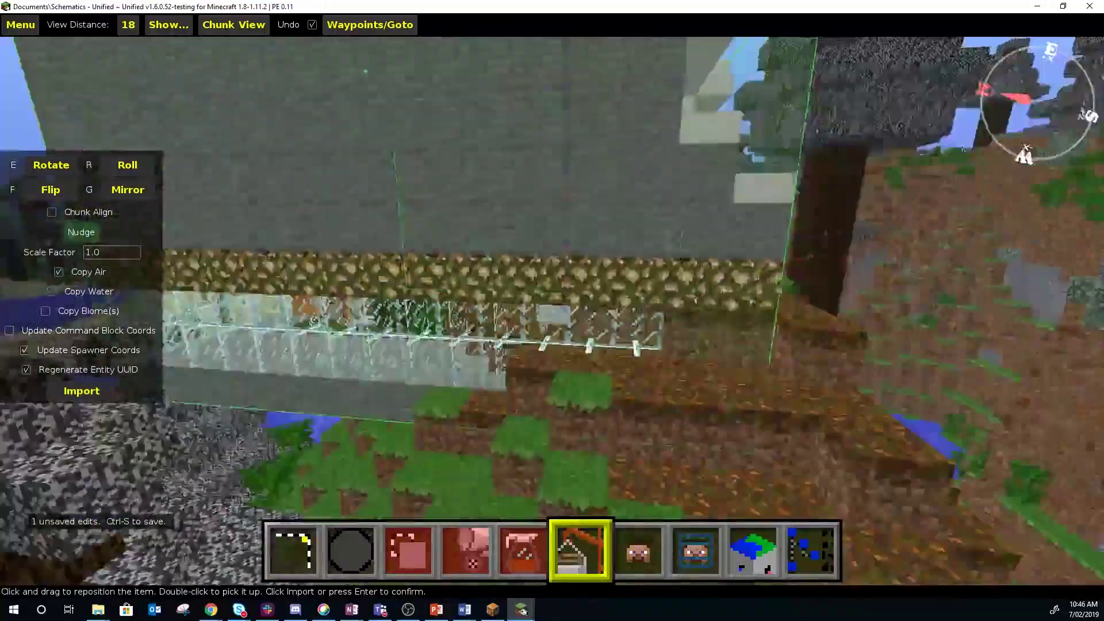
# Step: Import the hillside schematic with air copying turned off, and clear the resulting selection
pyautogui.rightClick(504, 283)
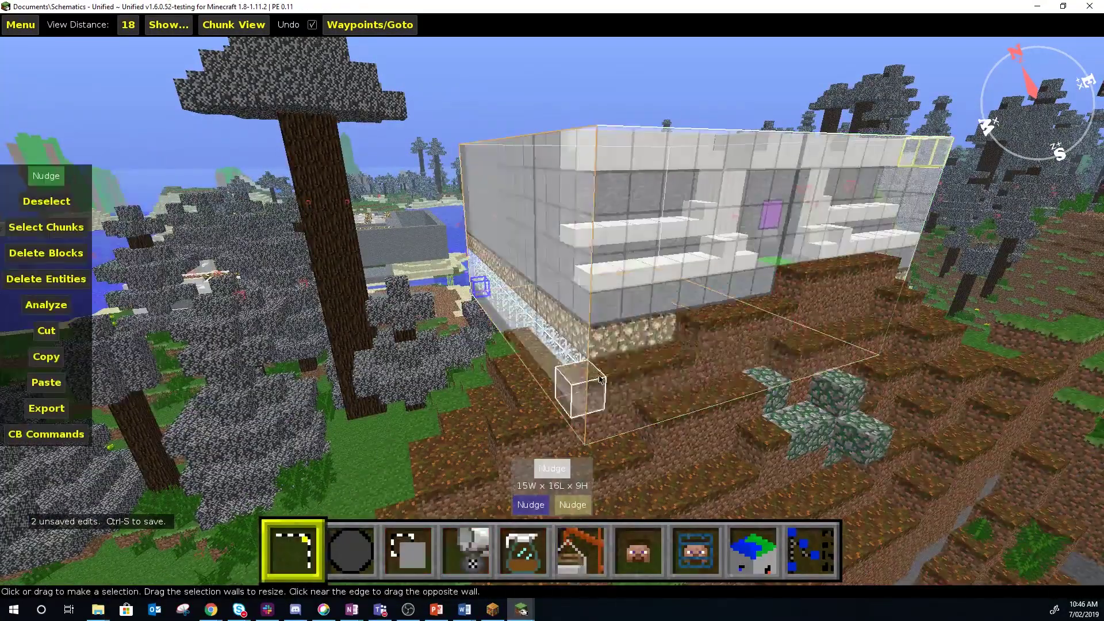
pyautogui.rightClick(599, 380)
pyautogui.press('w')
pyautogui.press('a')
pyautogui.hotkey('ctrl', 'd')
pyautogui.rightClick(391, 252)
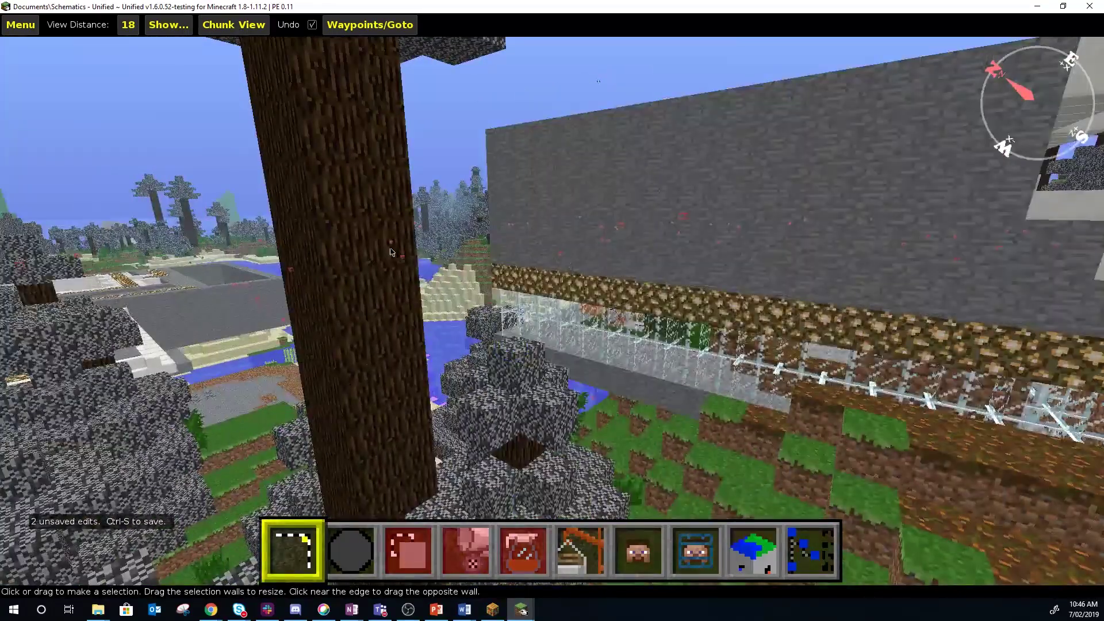
# Step: Examine the interior of the imported hillside building, checking the terrain left around its command blocks and redstone
pyautogui.rightClick(391, 251)
pyautogui.press('w')
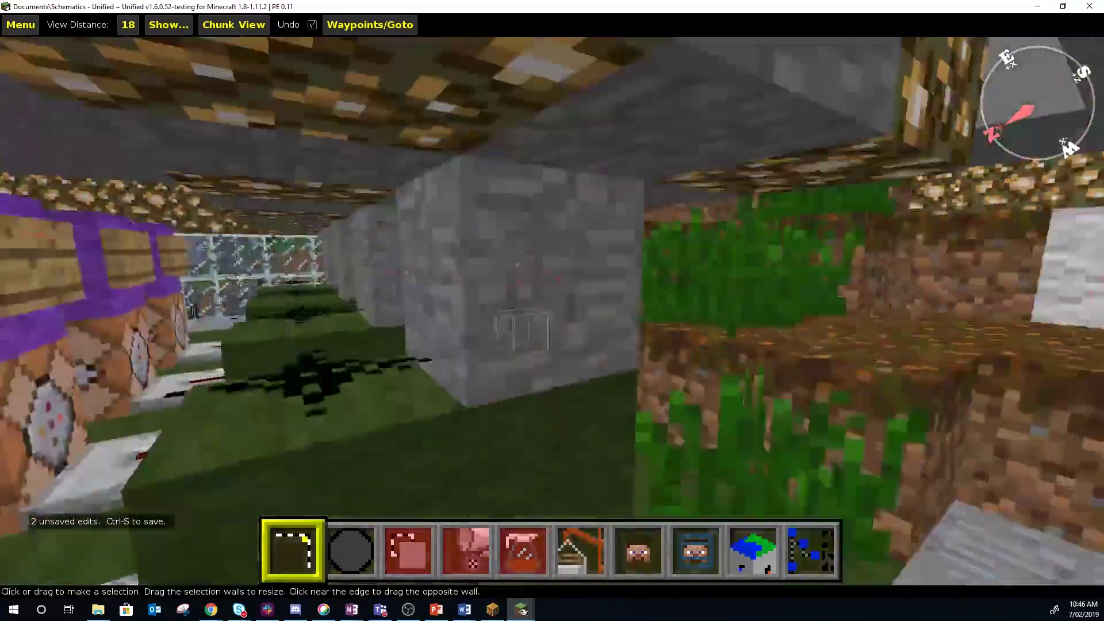
pyautogui.press('w')
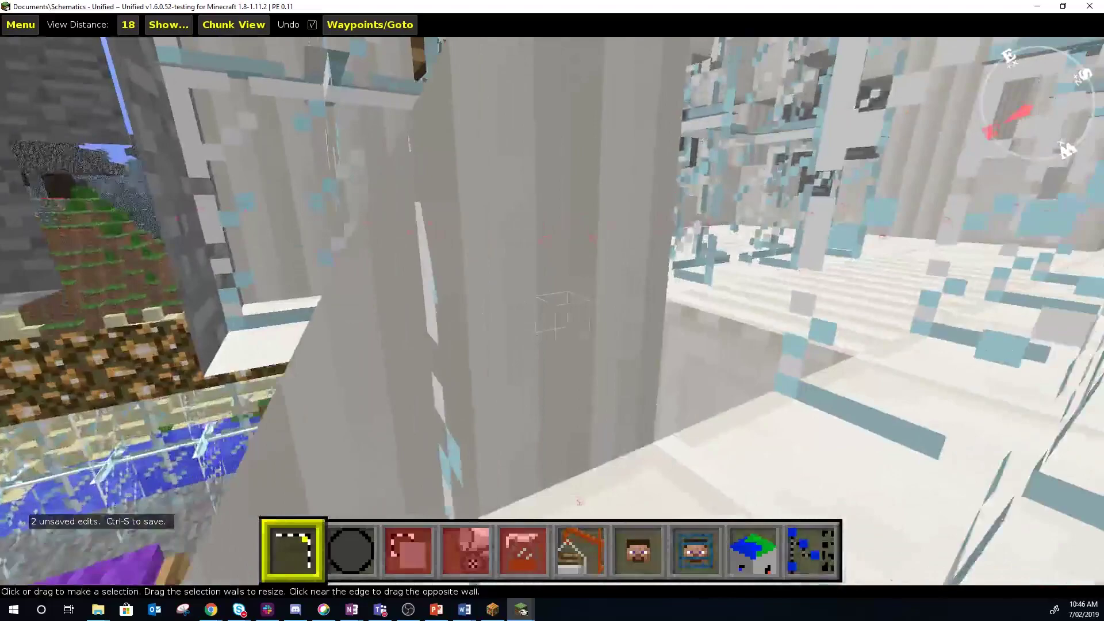
pyautogui.press('s')
pyautogui.press('shift')
pyautogui.press('w')
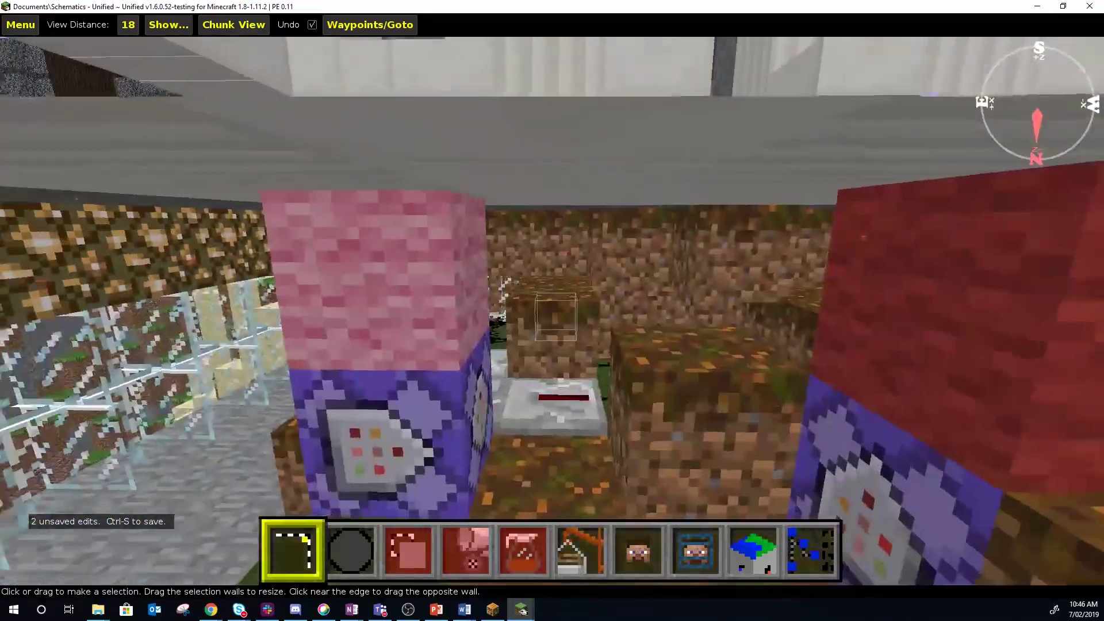
pyautogui.press('d')
pyautogui.press('a')
pyautogui.press('d')
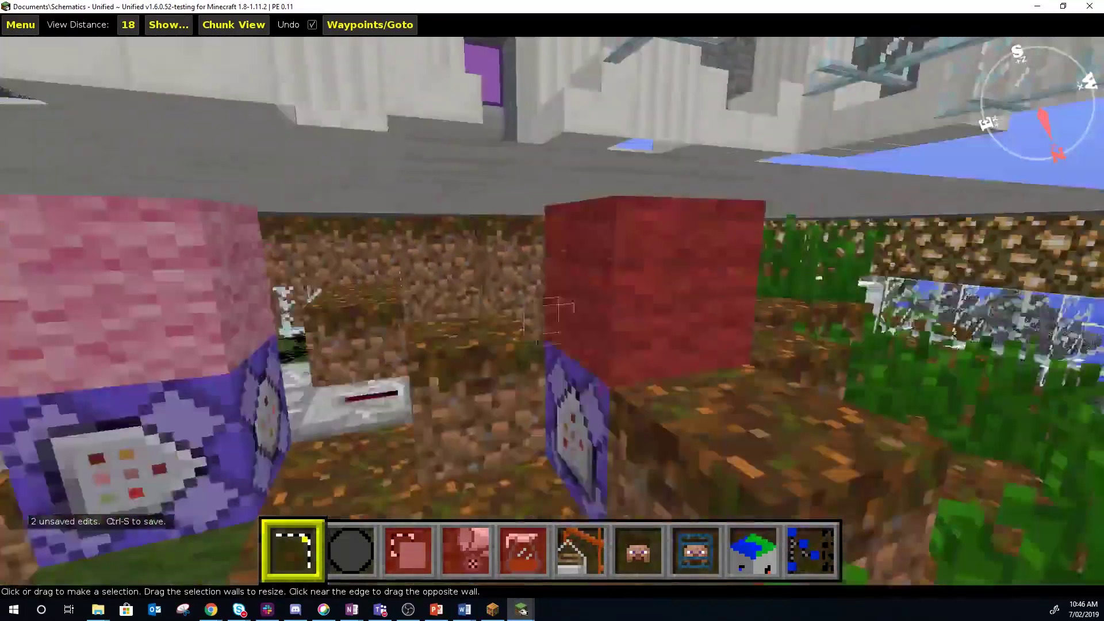
pyautogui.press('w')
pyautogui.press('d')
pyautogui.press('a')
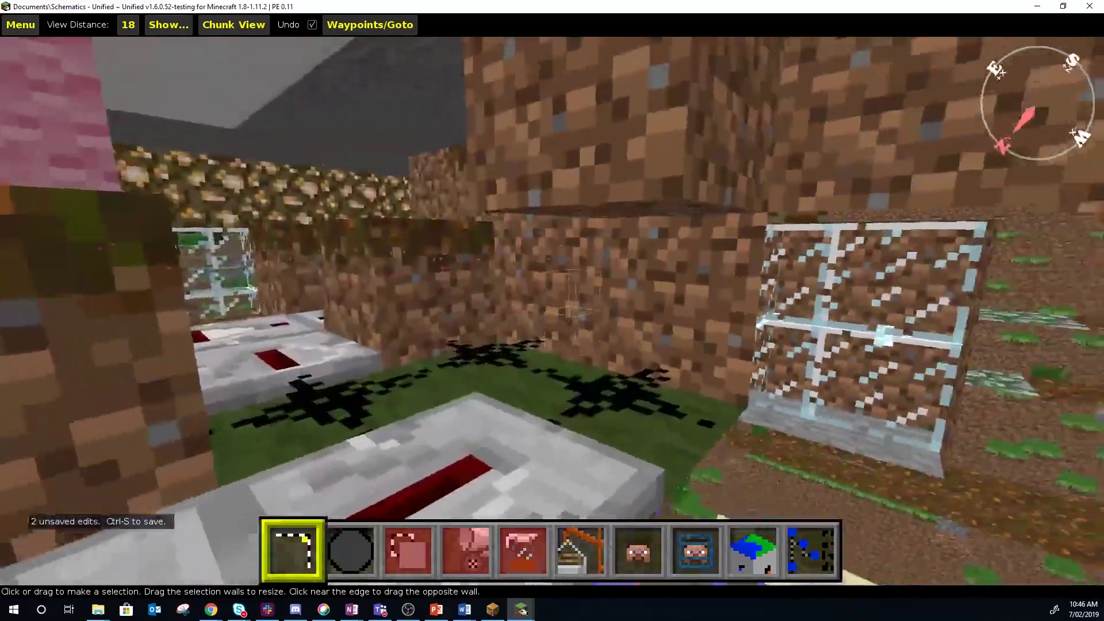
pyautogui.press('a')
pyautogui.press('s')
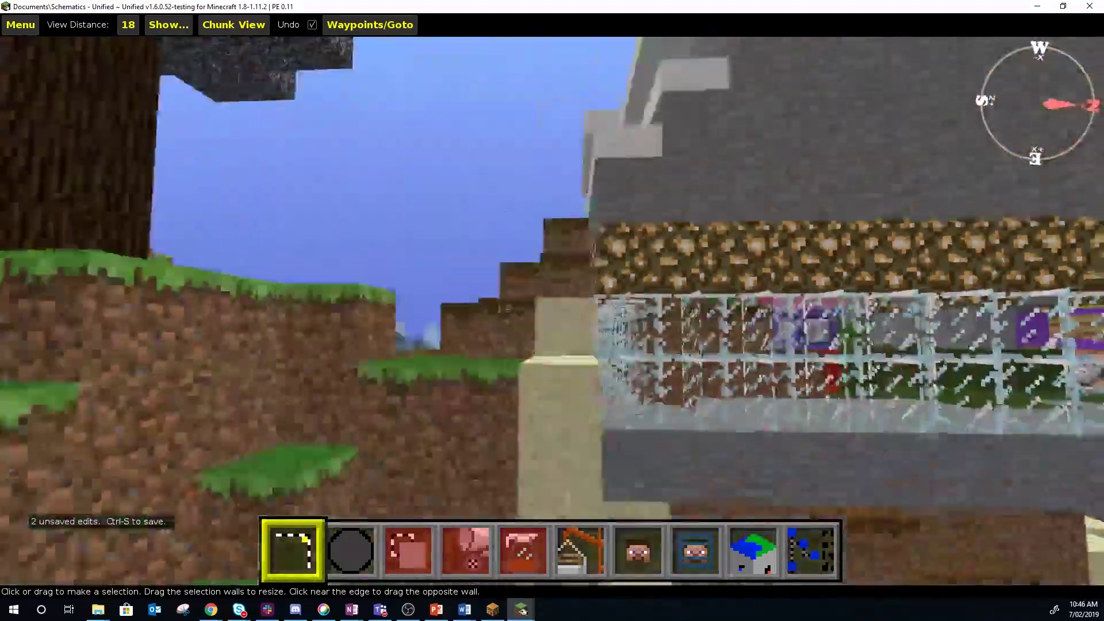
# Step: Load the small command-block schematic with the emerald platform and place it on the grassy slope beside the stream
pyautogui.press('s')
pyautogui.press('w')
pyautogui.press('space')
pyautogui.press('d')
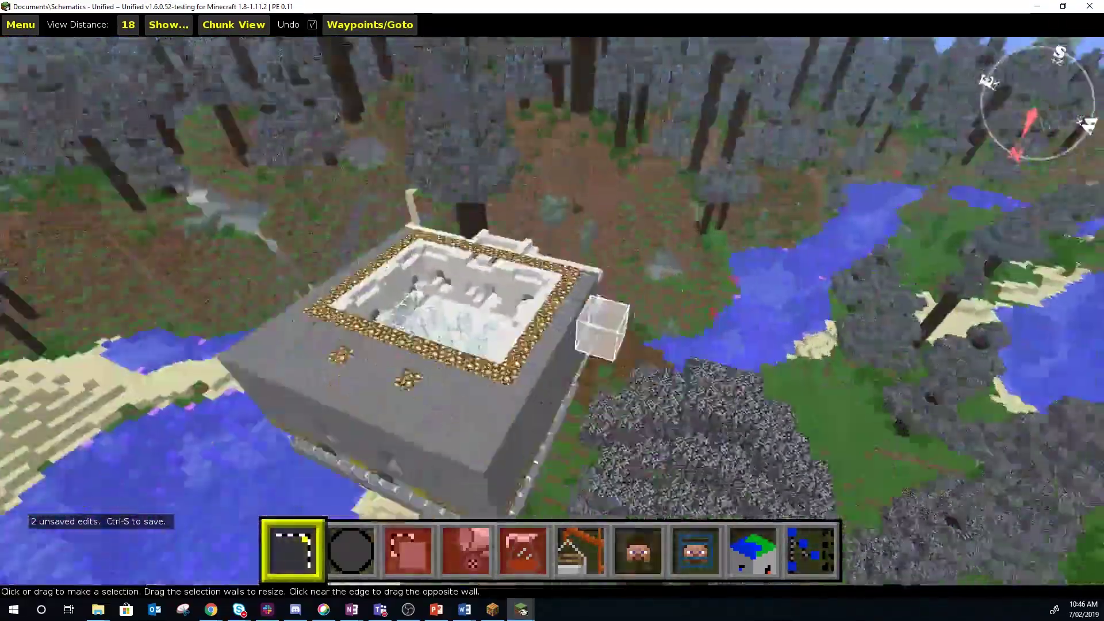
pyautogui.press('d')
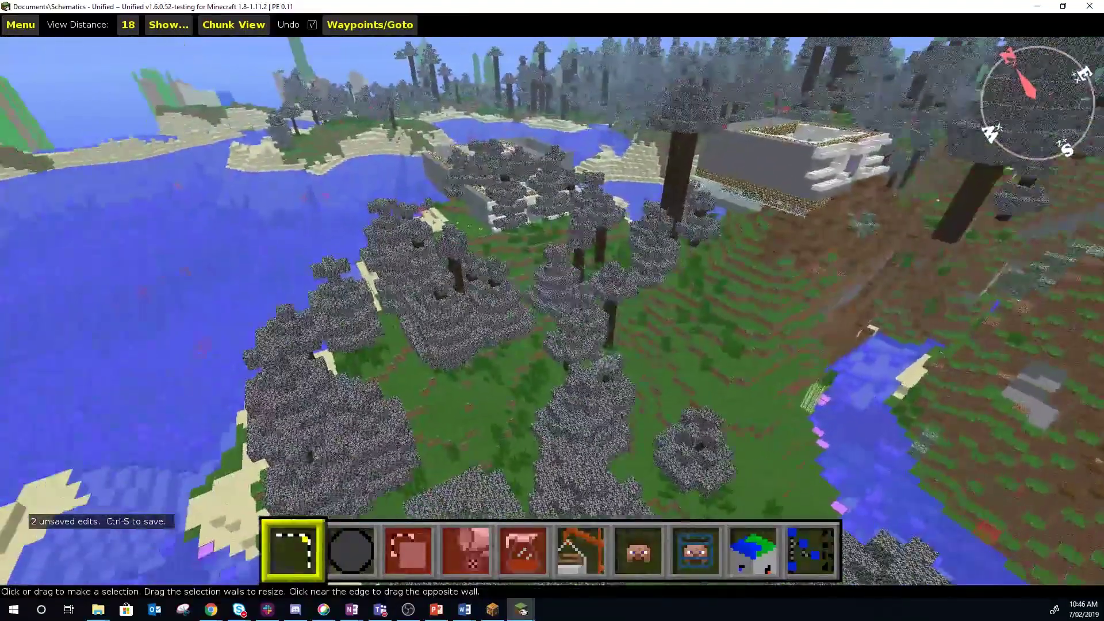
pyautogui.click(593, 556)
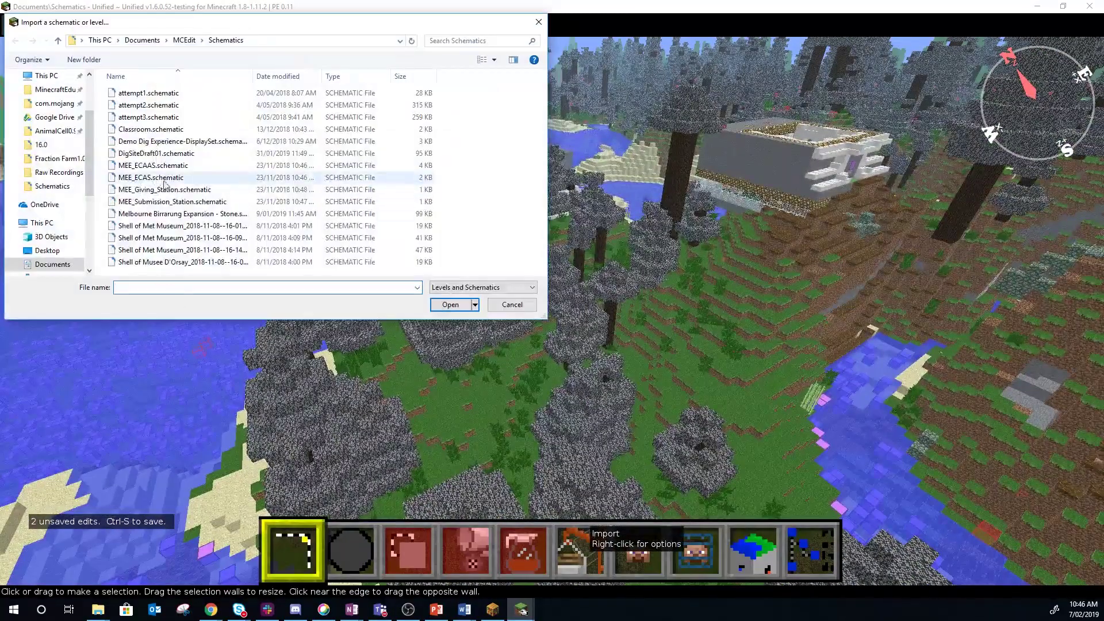
pyautogui.click(449, 306)
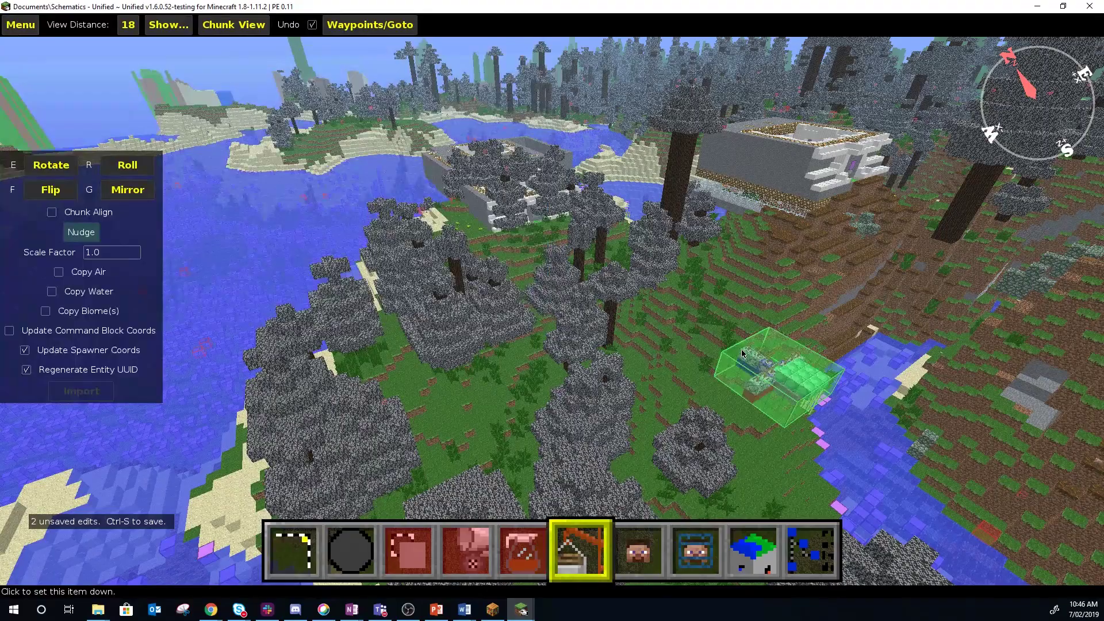
pyautogui.rightClick(843, 388)
# Step: Nudge the schematic down three blocks so its emerald platform lies level with the grass
pyautogui.press('d')
pyautogui.press('w')
pyautogui.press('shift')
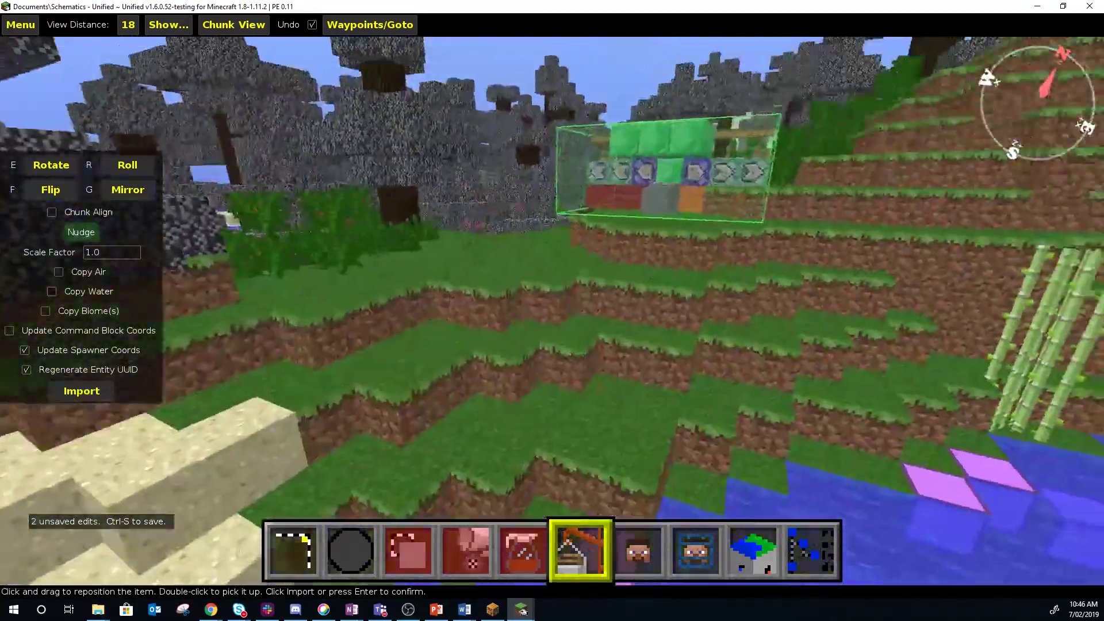
pyautogui.press('d')
pyautogui.press('w')
pyautogui.rightClick(843, 388)
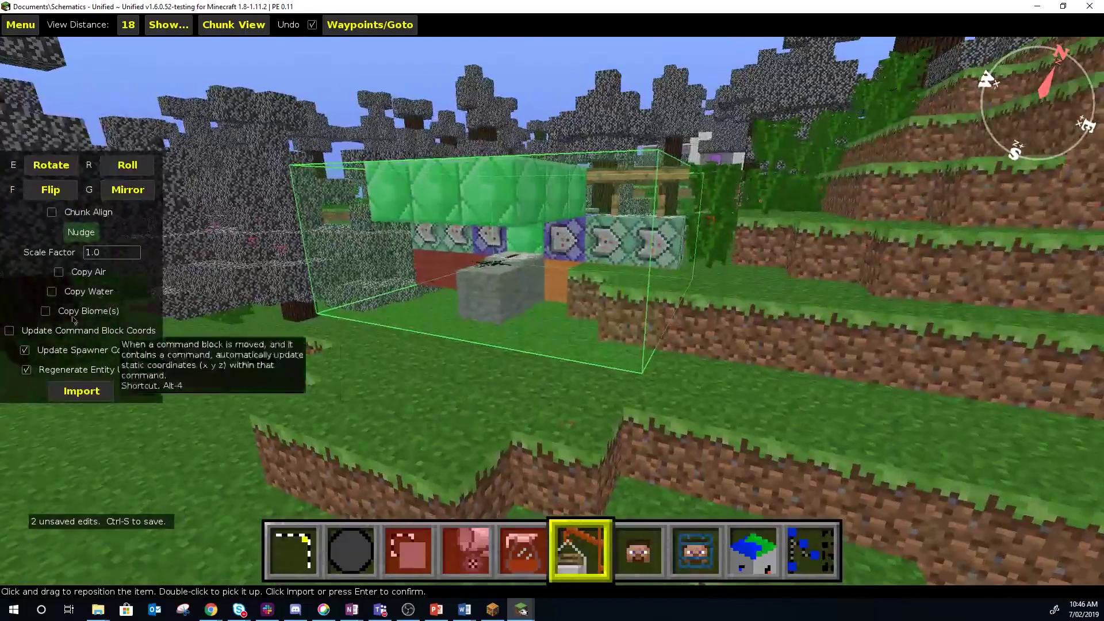
pyautogui.click(79, 236)
pyautogui.press('shift')
pyautogui.press('shift')
pyautogui.press('shift')
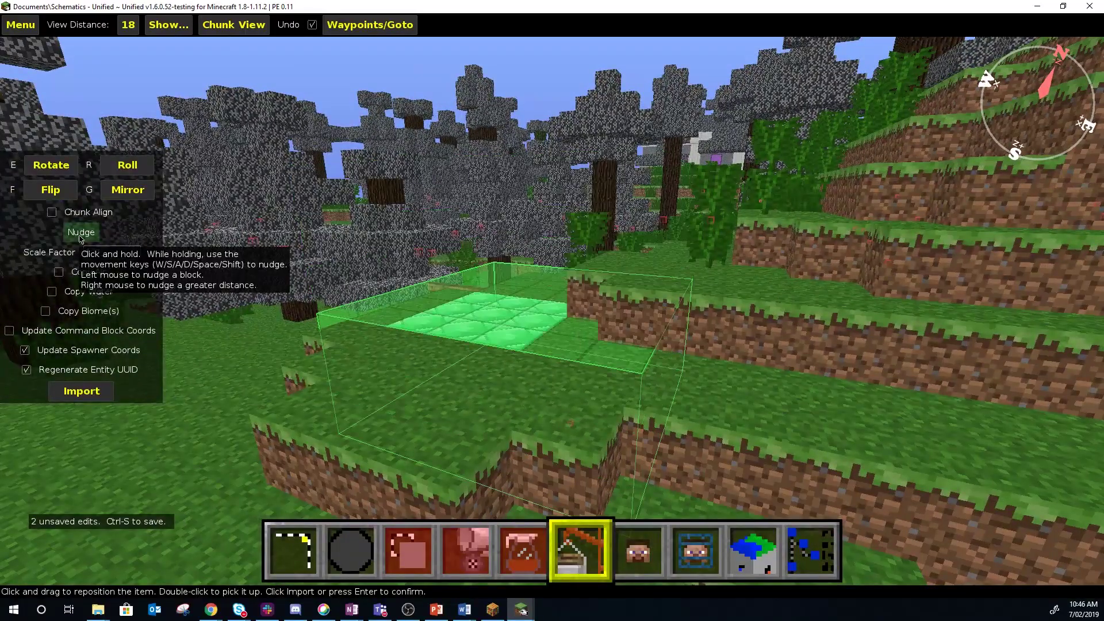
# Step: Import the sunken emerald-platform schematic with air copying turned off, and clear the resulting selection
pyautogui.rightClick(444, 360)
pyautogui.press('w')
pyautogui.press('space')
pyautogui.rightClick(444, 359)
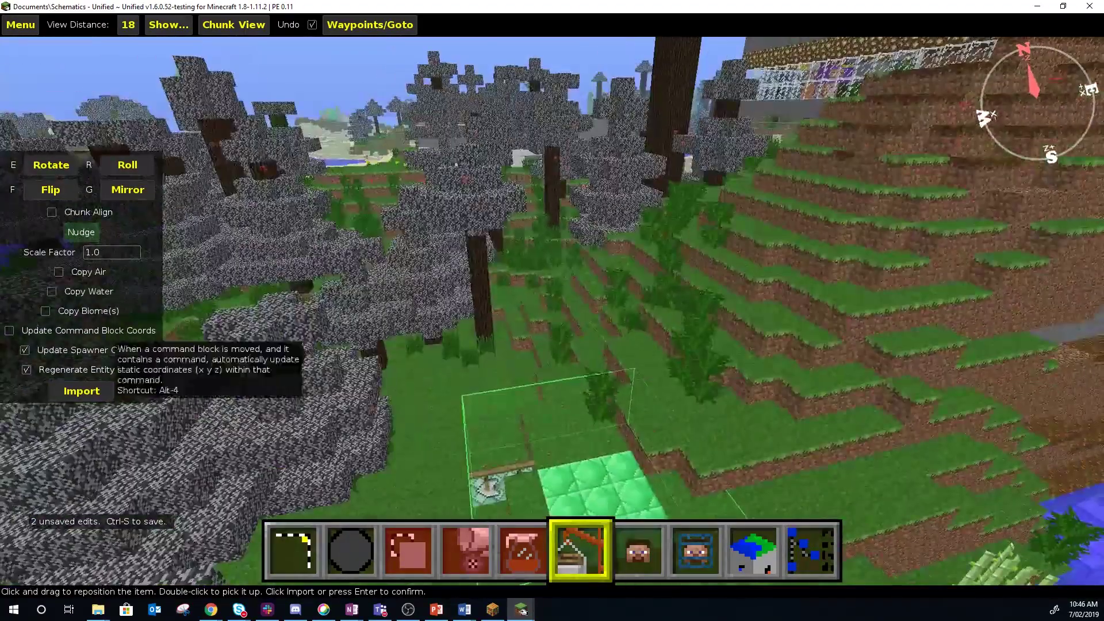
pyautogui.click(82, 391)
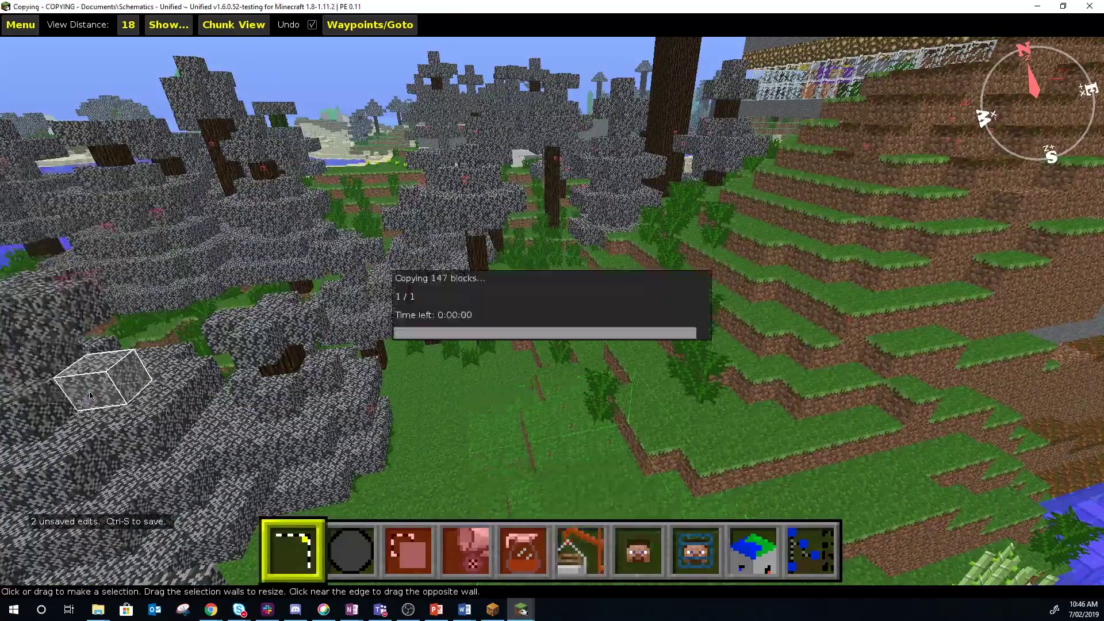
pyautogui.click(61, 204)
# Step: Examine the imported emerald-platform machine and all placed buildings from above, checking how they sit in the terrain
pyautogui.rightClick(104, 222)
pyautogui.press('w')
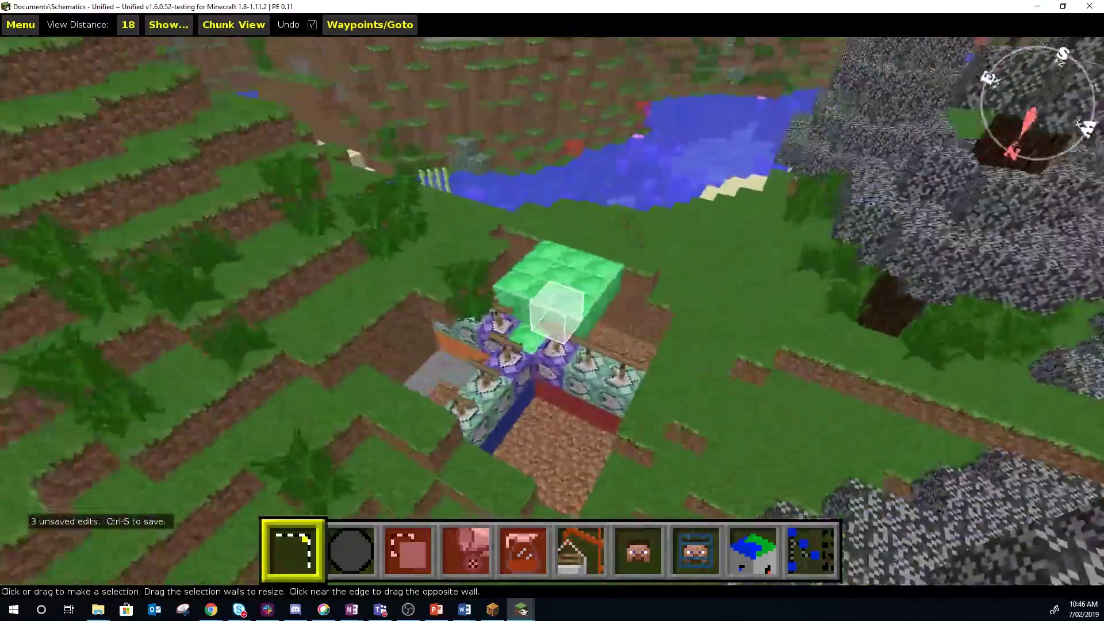
pyautogui.moveTo(552, 311); pyautogui.dragTo(552, 311, button='right')
pyautogui.press('s')
pyautogui.press('w')
pyautogui.press('space')
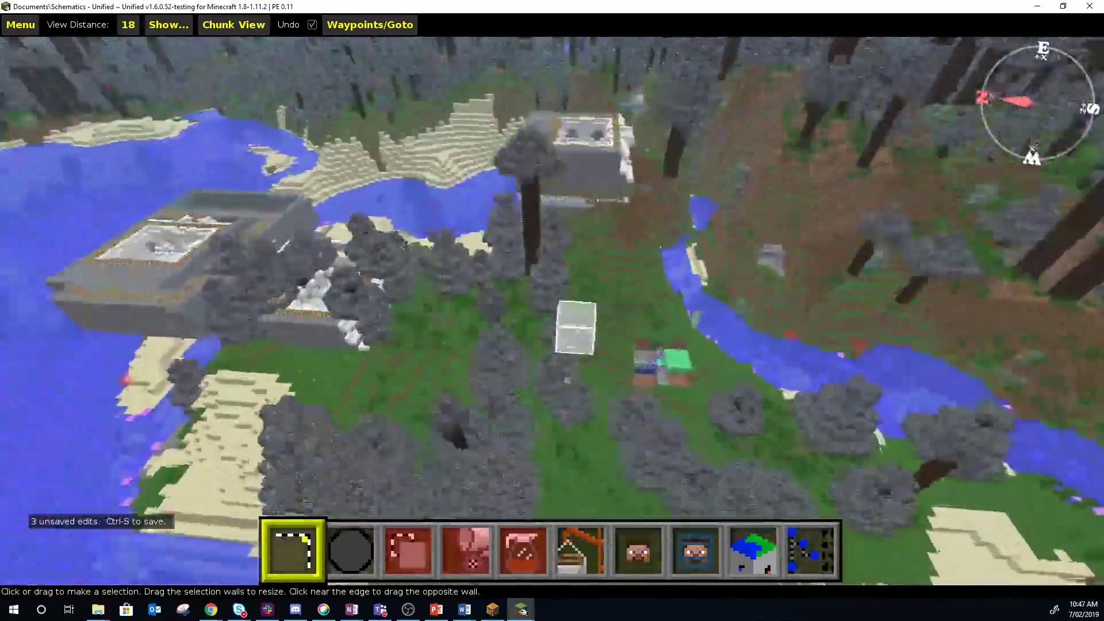
pyautogui.press('w')
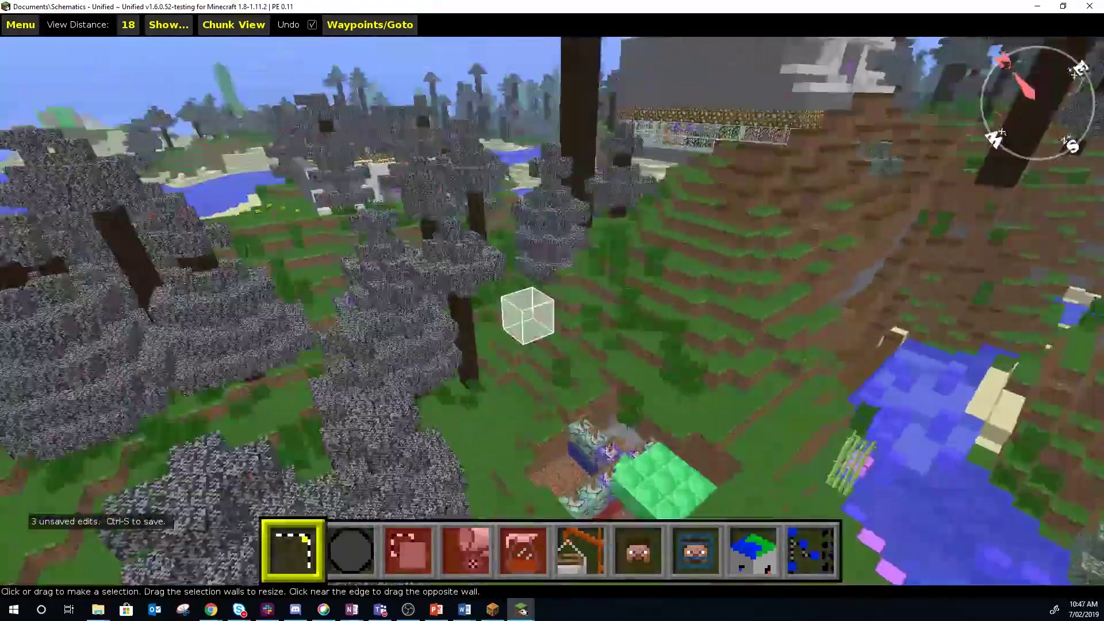
pyautogui.press('w')
pyautogui.press('space')
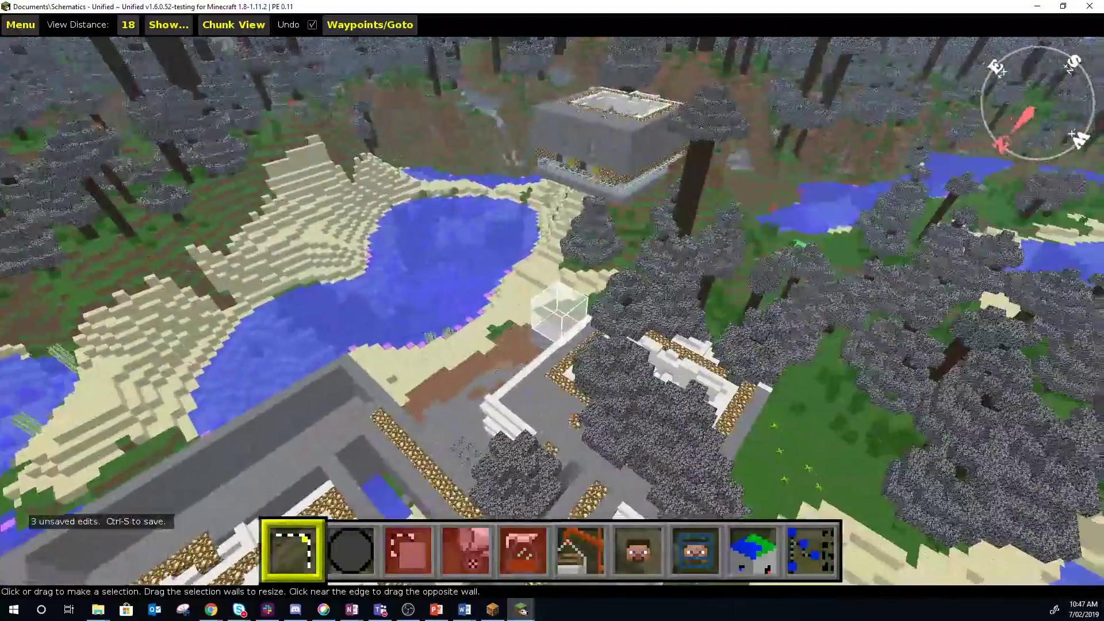
# Step: Save the edited world and quit the editor
pyautogui.rightClick(543, 365)
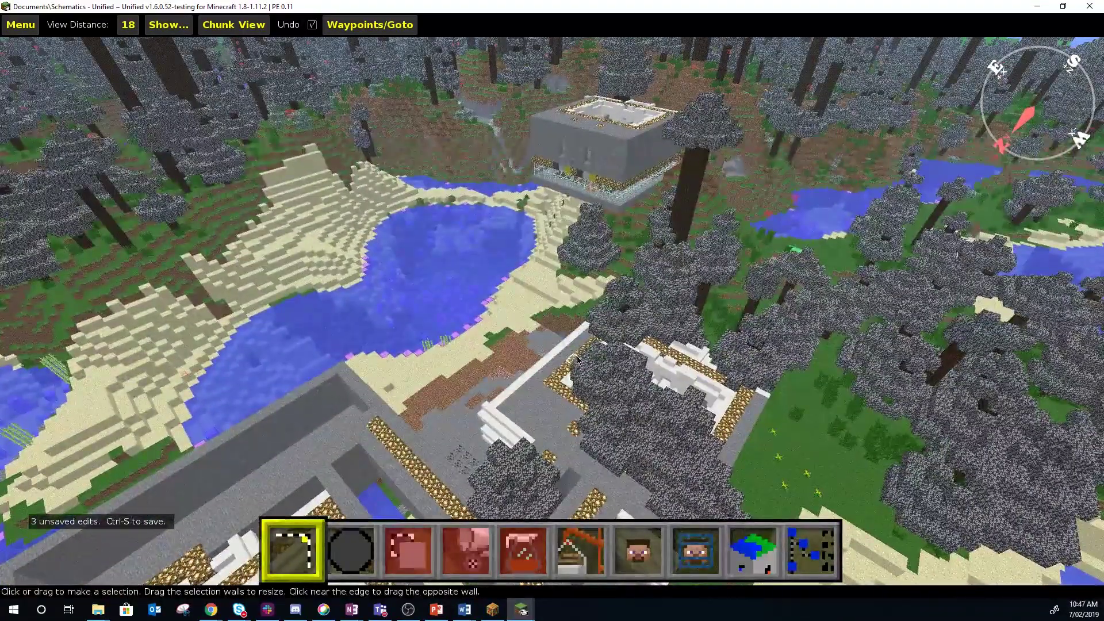
pyautogui.hotkey('ctrl', 's')
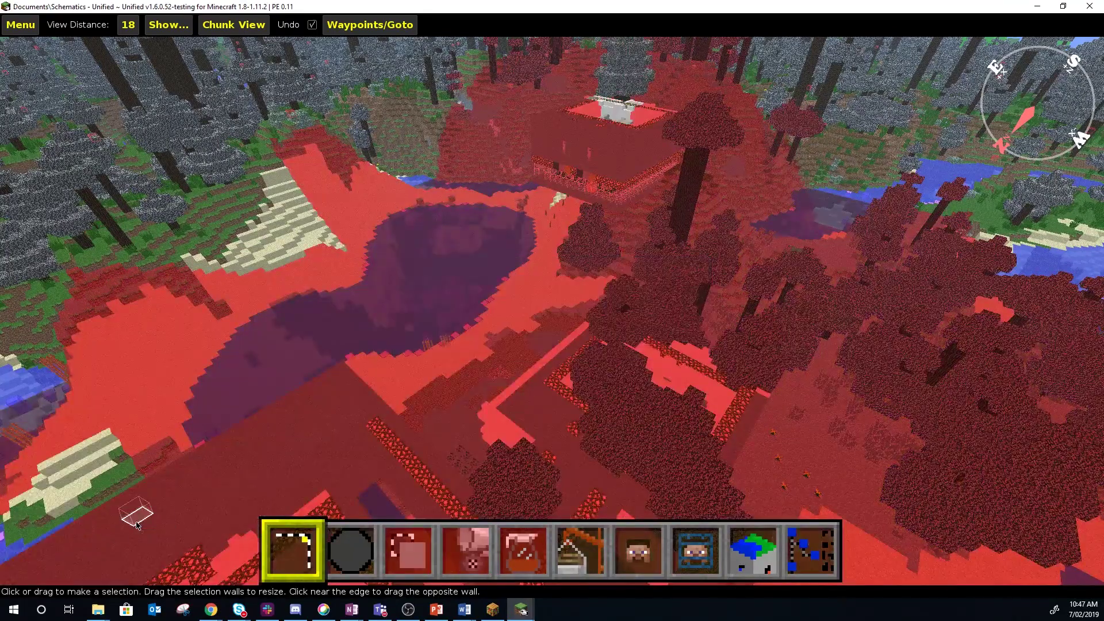
pyautogui.press('Escape')
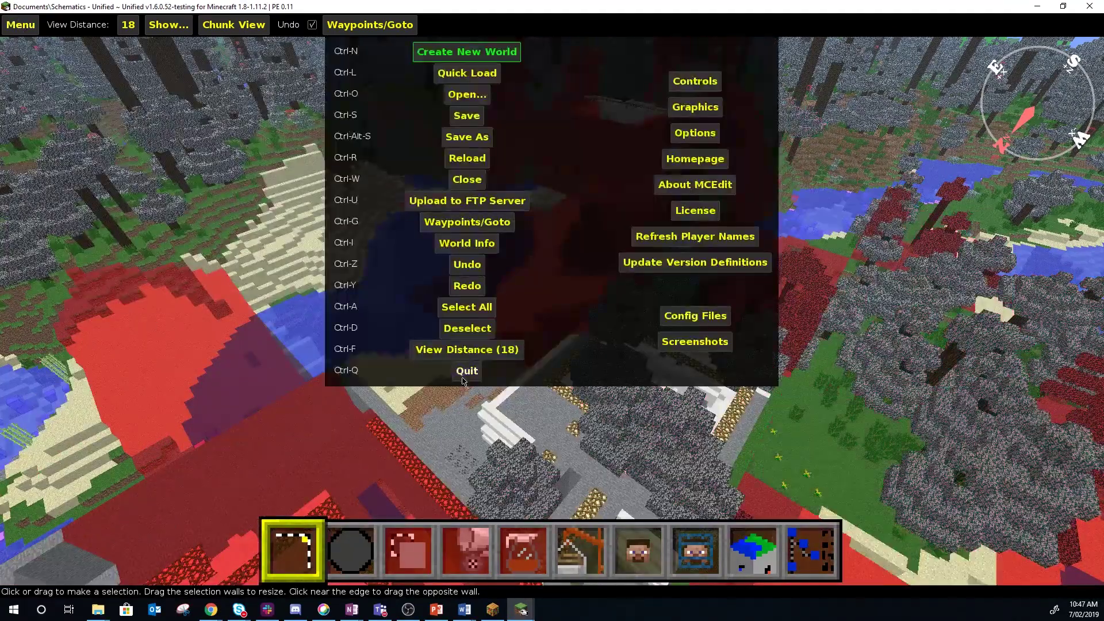
pyautogui.click(470, 379)
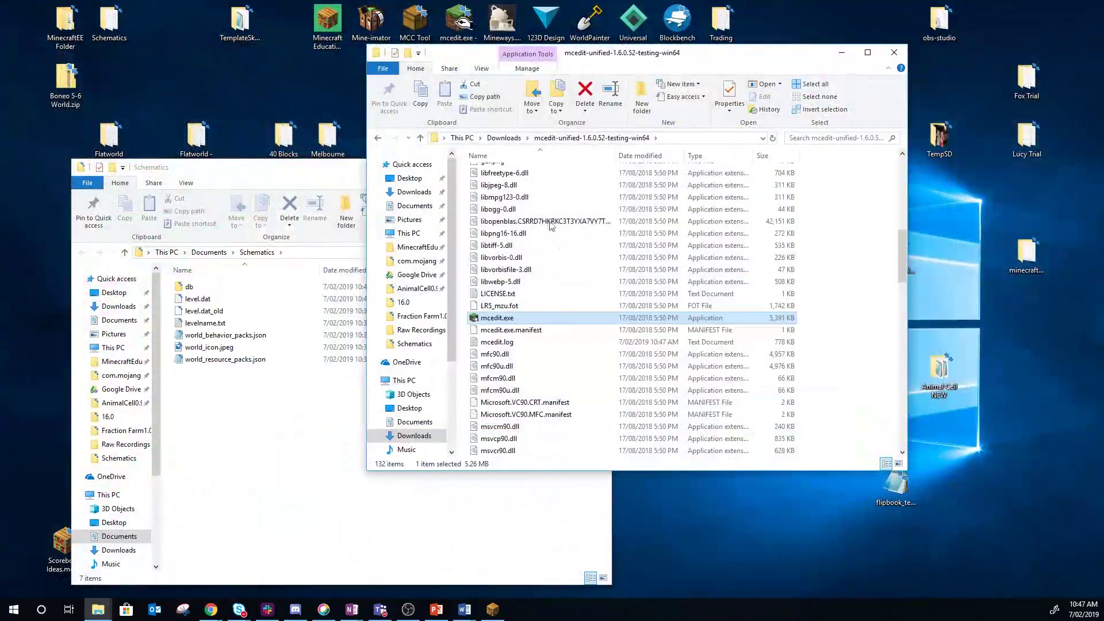
# Step: Compress all files of the exported Schematics world folder into a zip archive named schematics.mcworld
pyautogui.click(895, 52)
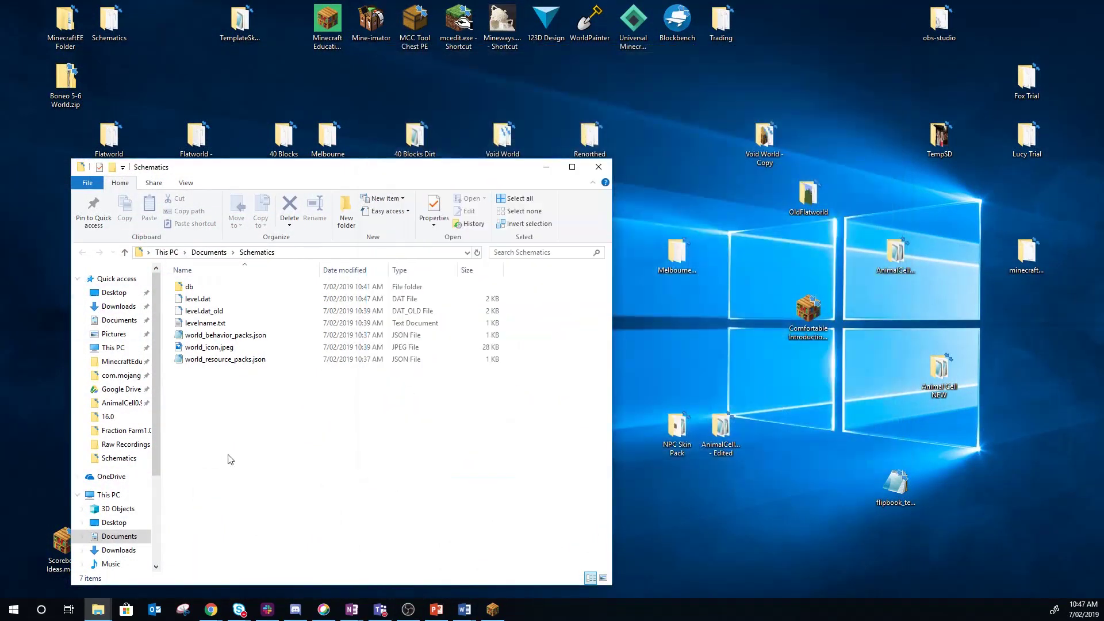
pyautogui.moveTo(361, 175); pyautogui.dragTo(542, 109)
pyautogui.moveTo(475, 390); pyautogui.dragTo(371, 220)
pyautogui.rightClick(384, 262)
pyautogui.moveTo(444, 360)
pyautogui.click(601, 367)
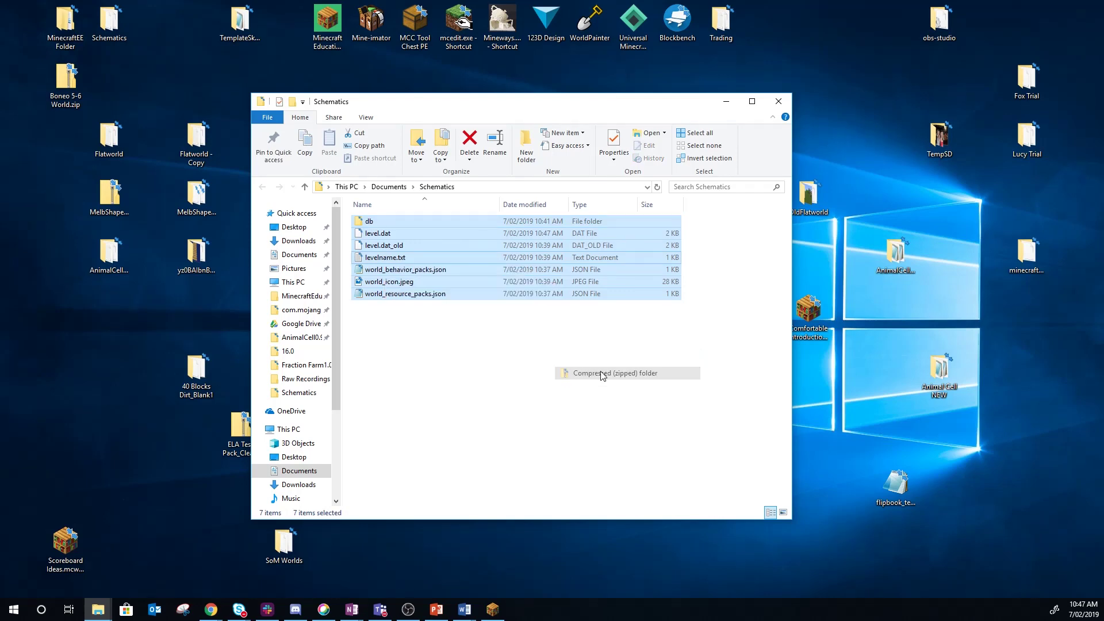
pyautogui.write('schematics.mcworld')
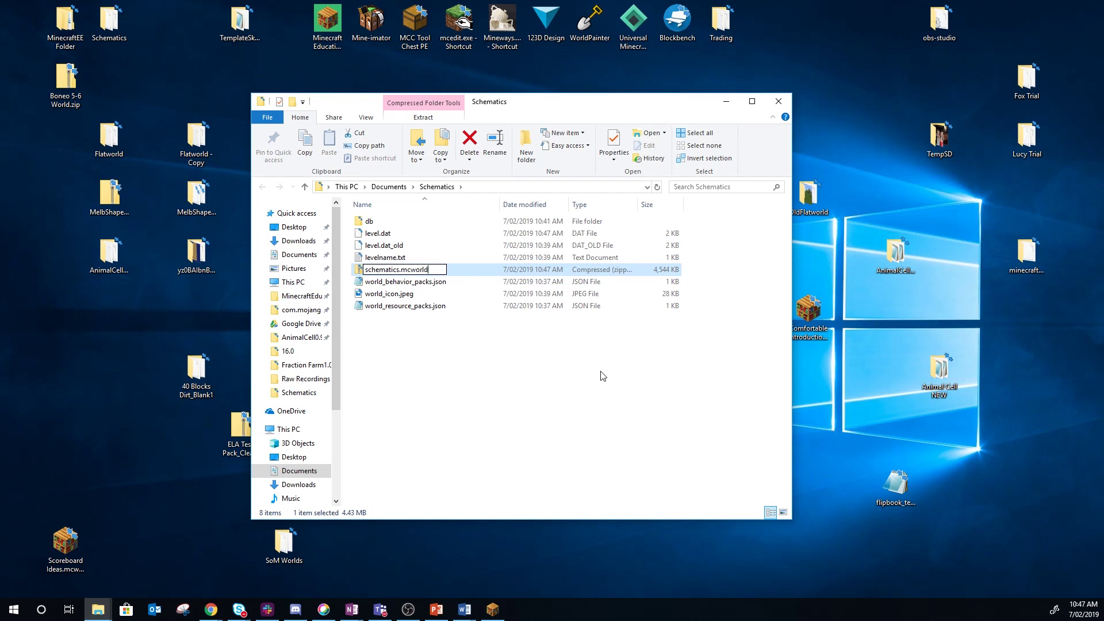
pyautogui.press('Return')
# Step: Import schematics.mcworld into Minecraft: Education Edition and delete the duplicate 4.3 MB Schematics world
pyautogui.press('Return')
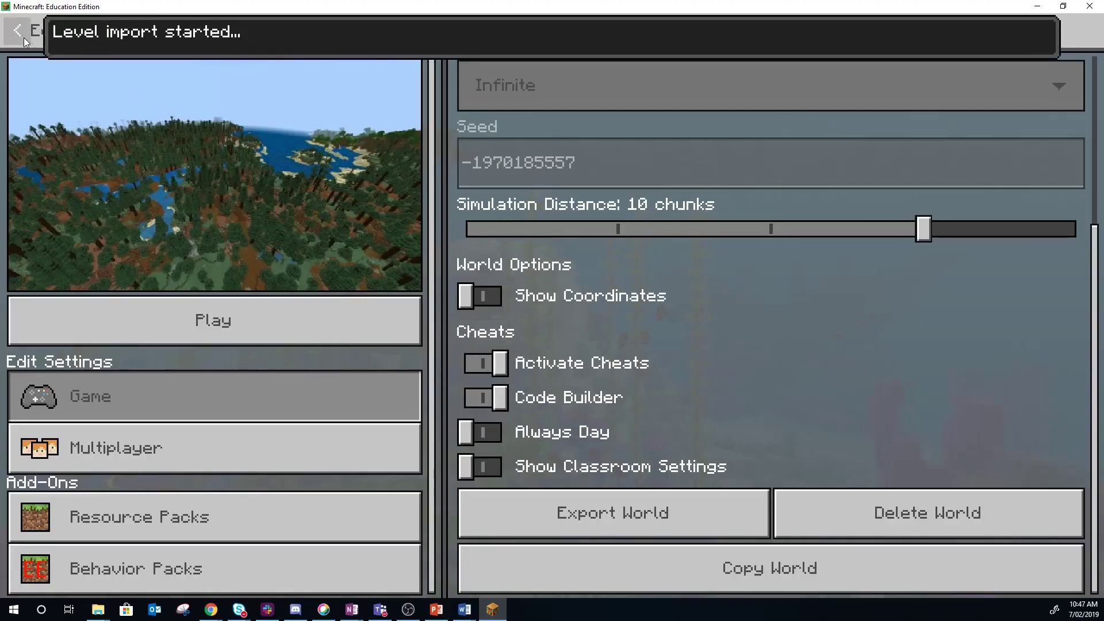
pyautogui.click(18, 32)
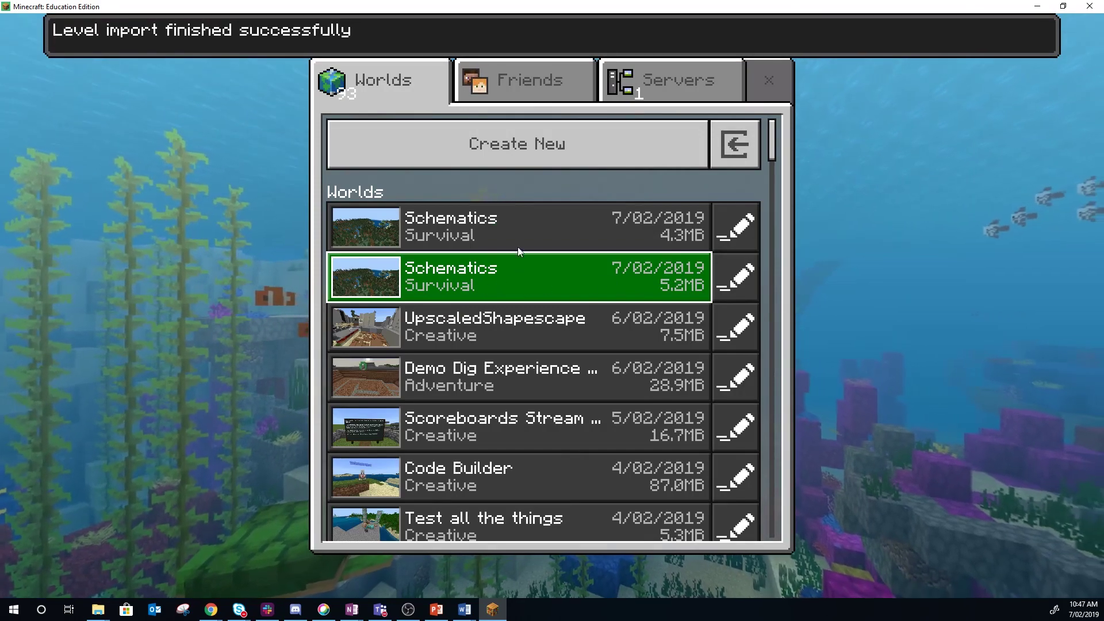
pyautogui.click(736, 228)
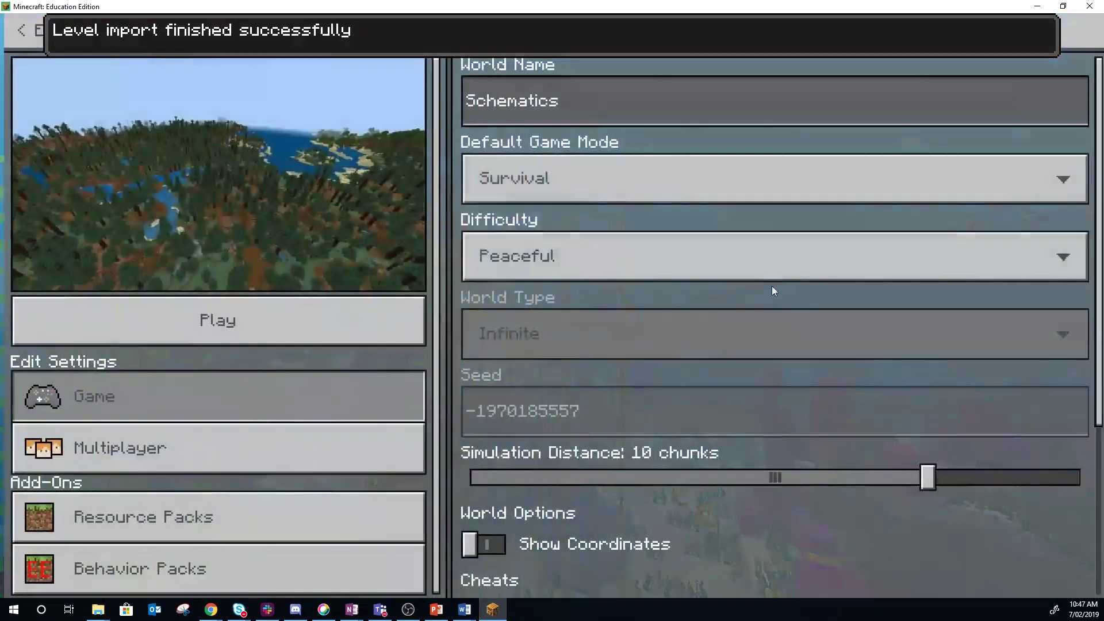
pyautogui.scroll(-5, 772, 285)
pyautogui.click(910, 519)
pyautogui.click(560, 372)
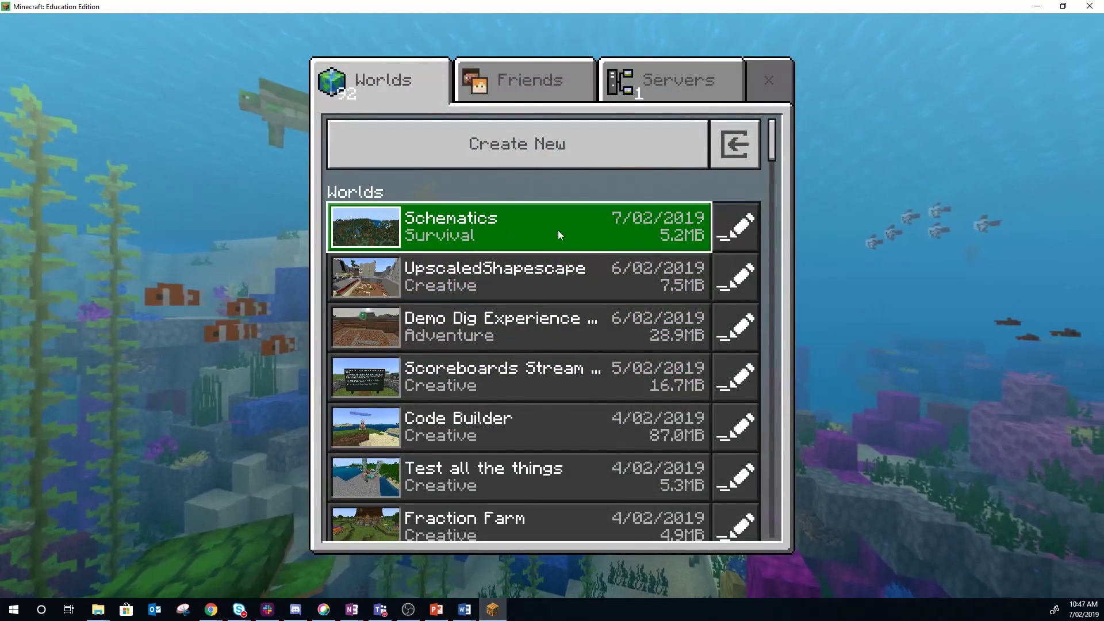
# Step: Open the remaining Schematics world and switch the game mode to creative with the command "gamemode c"
pyautogui.click(527, 227)
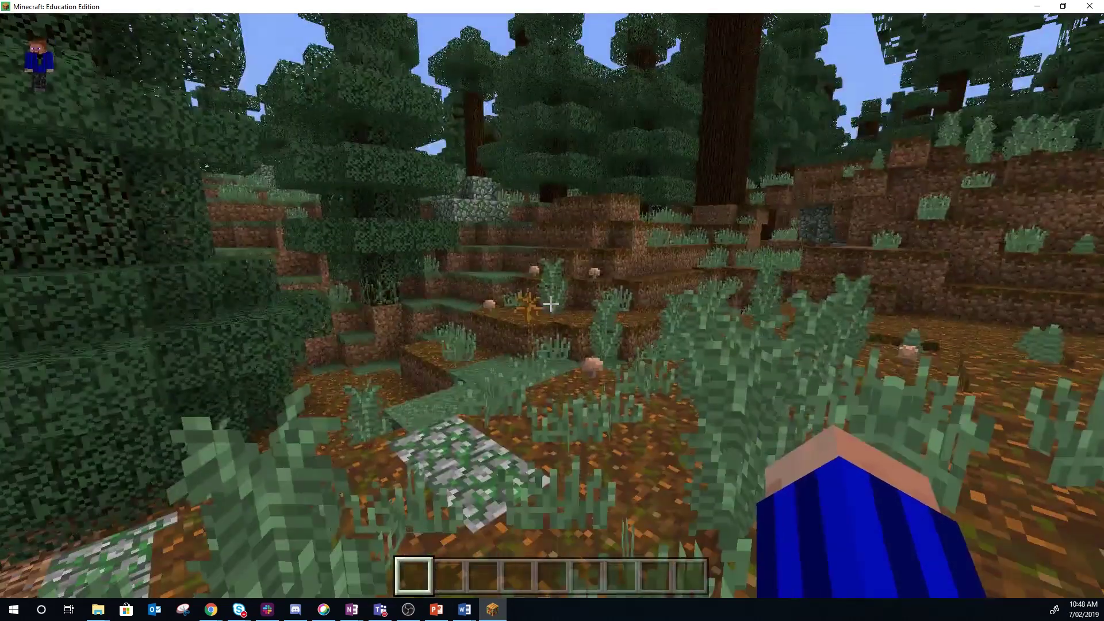
pyautogui.press('/')
pyautogui.write('gamemode c')
pyautogui.press('Return')
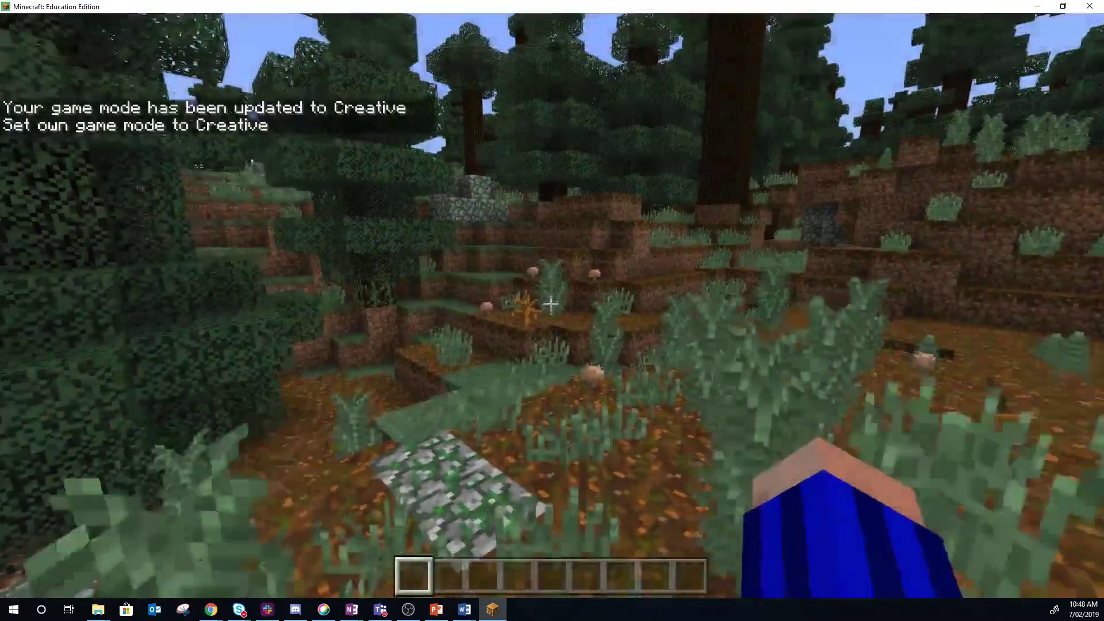
# Step: Fly over the forest to the shoreline and examine the imported buildings from the air
pyautogui.press('space')
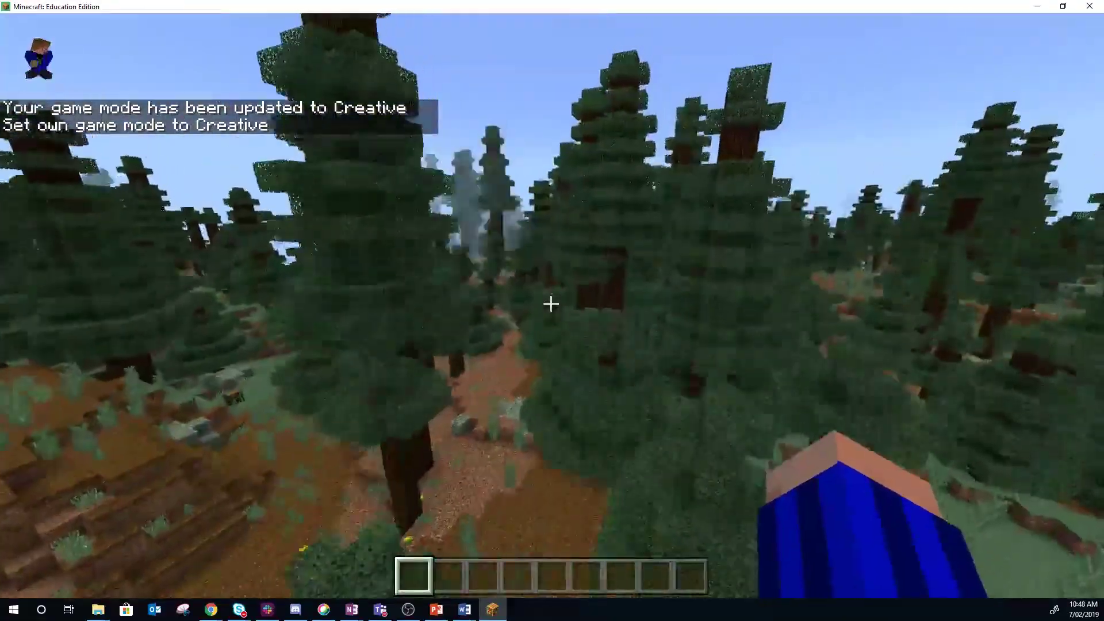
pyautogui.press('space')
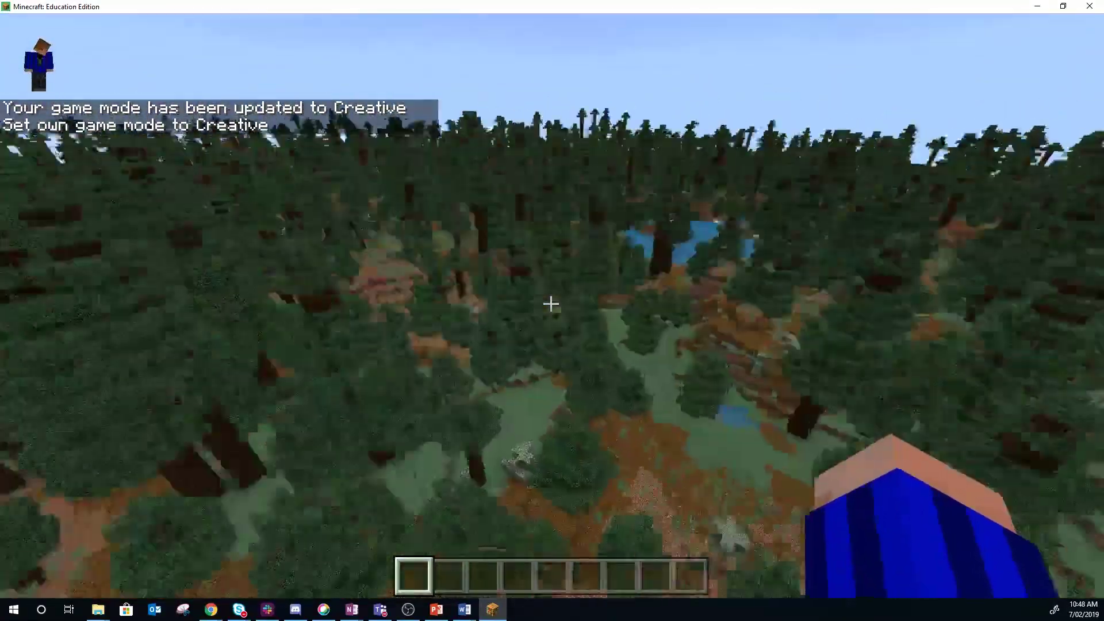
pyautogui.press('w')
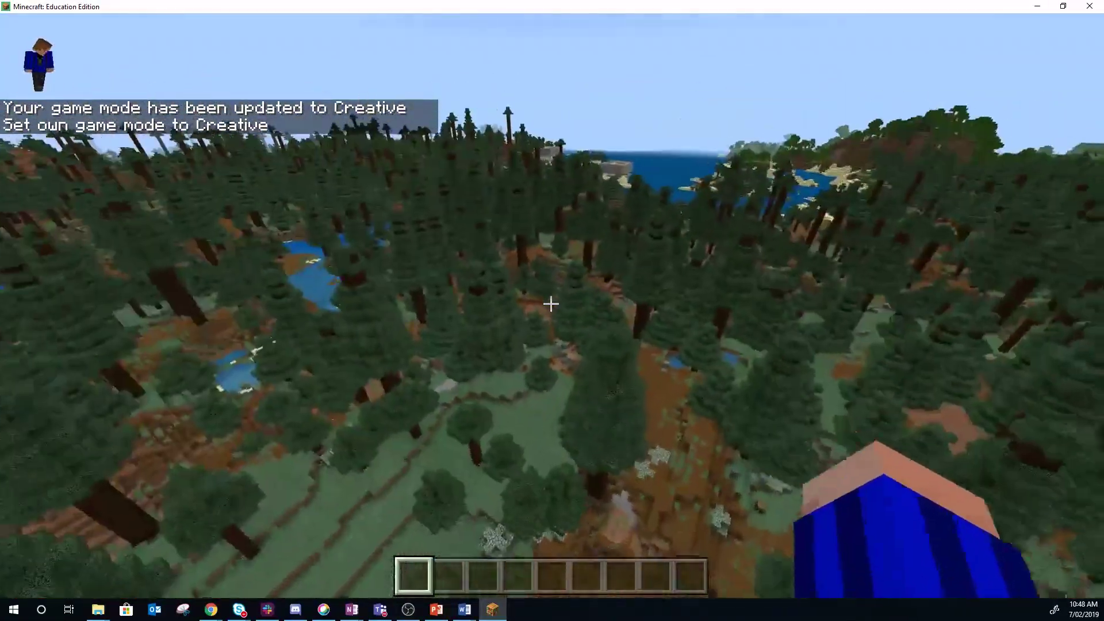
pyautogui.press('w')
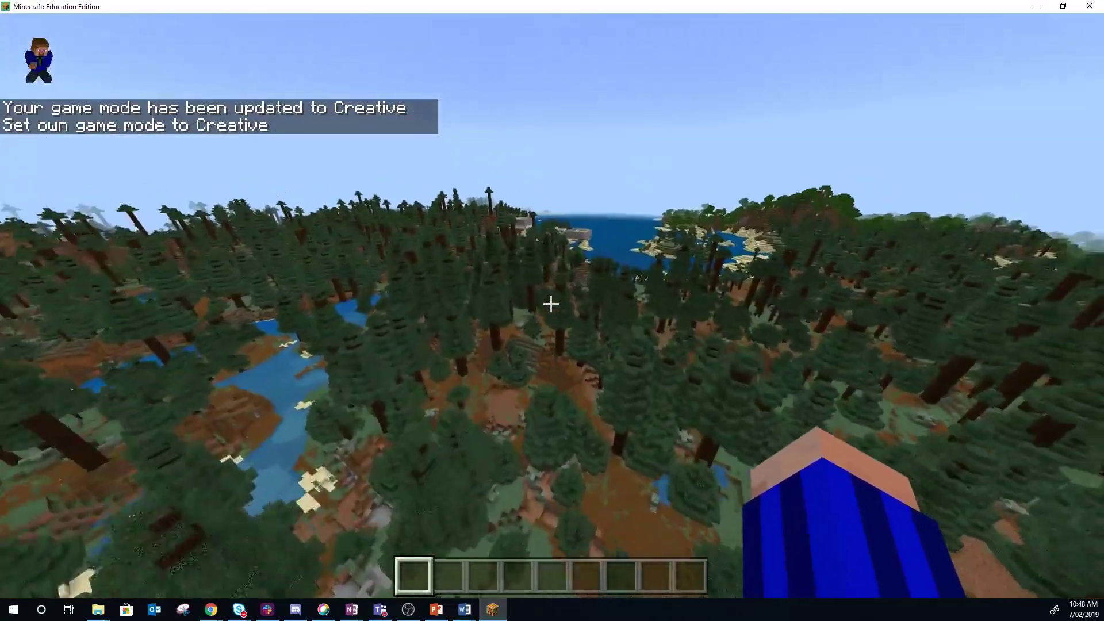
pyautogui.press('w')
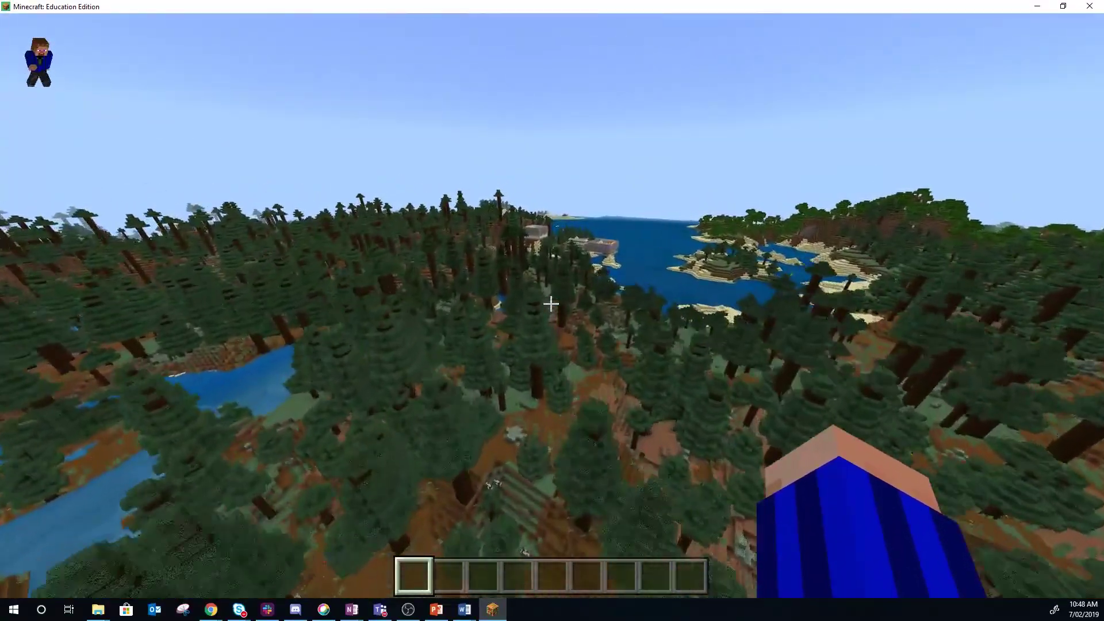
pyautogui.press('w')
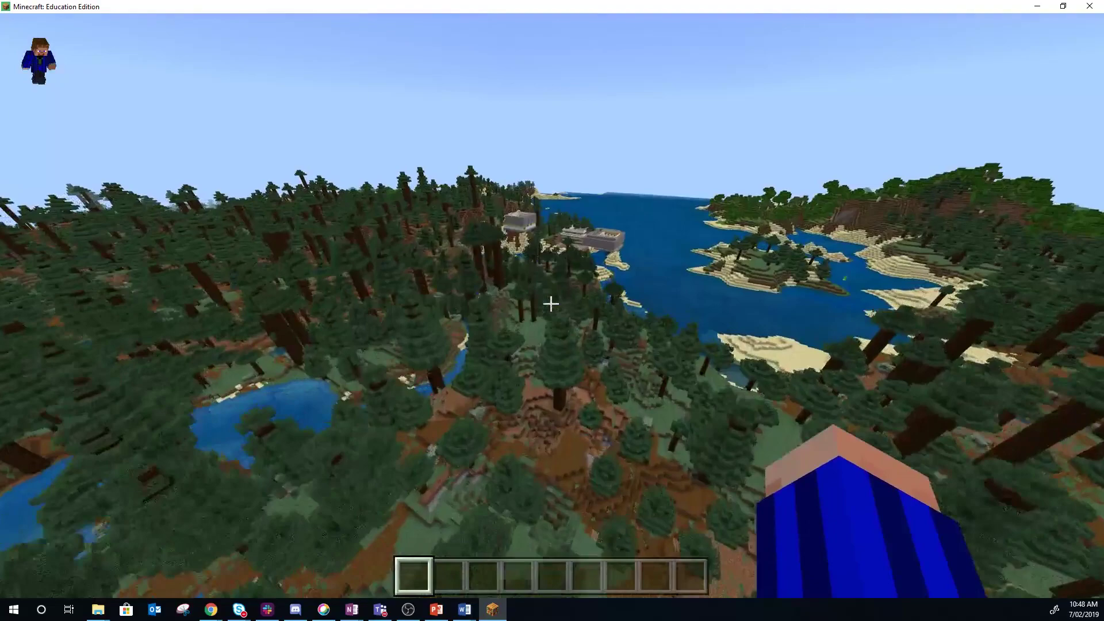
pyautogui.press('w')
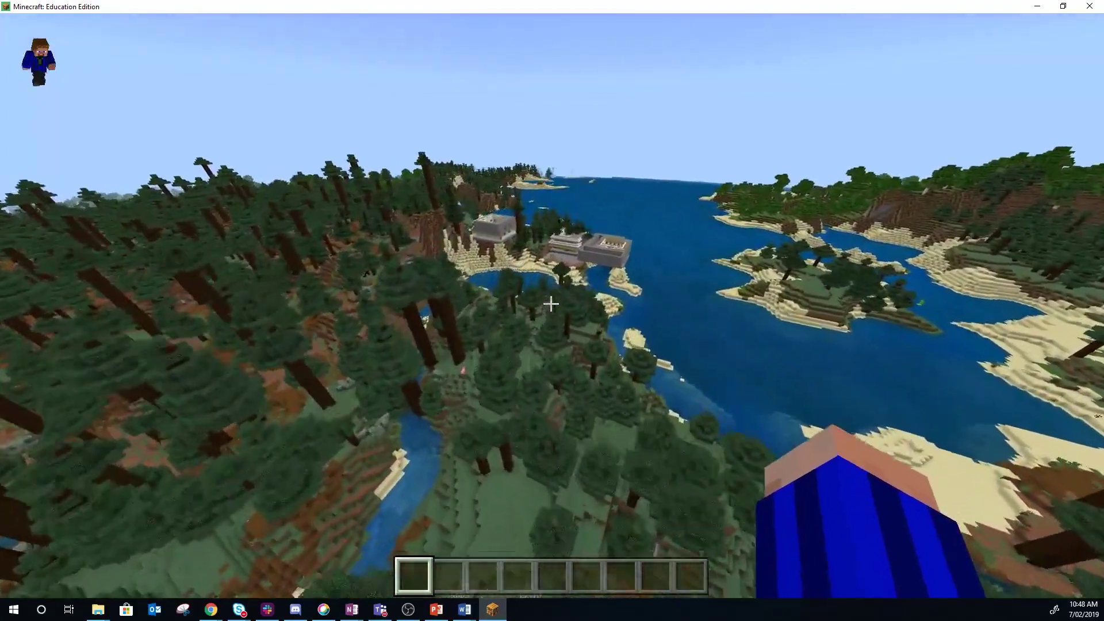
pyautogui.press('w')
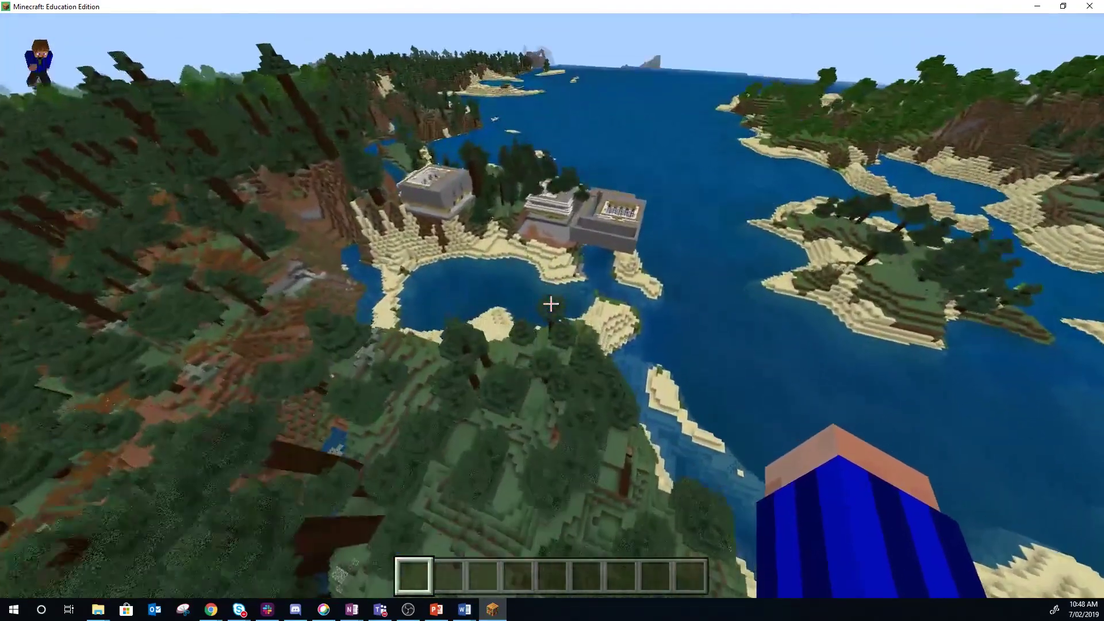
pyautogui.press('w')
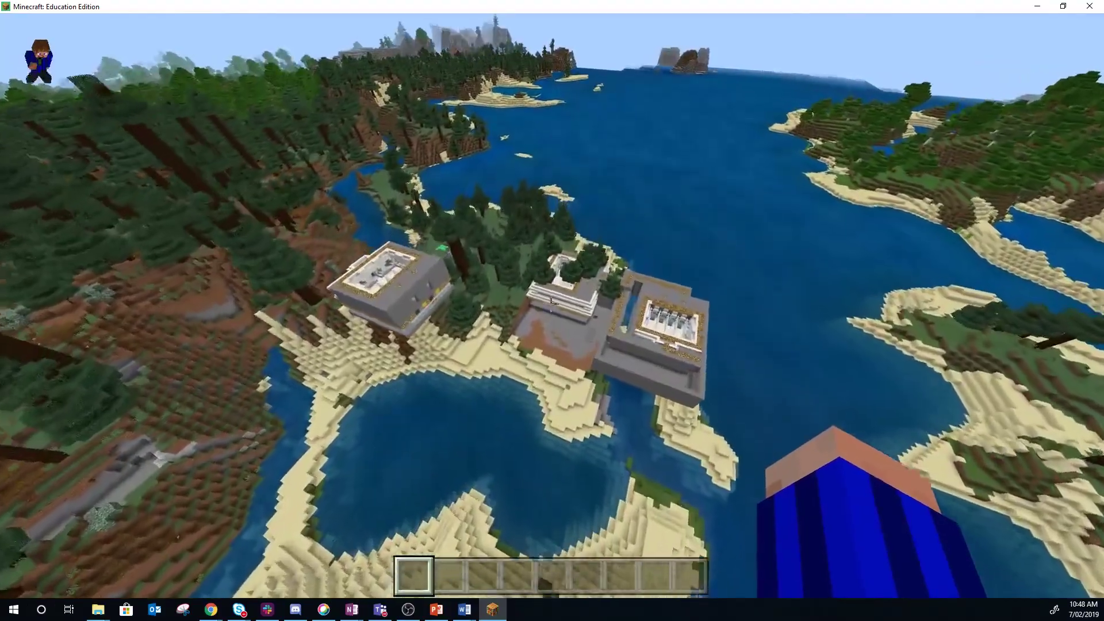
# Step: Inspect the shoreline buildings and the command blocks beneath them up close, and fly to the grey building on the hillside
pyautogui.press('w')
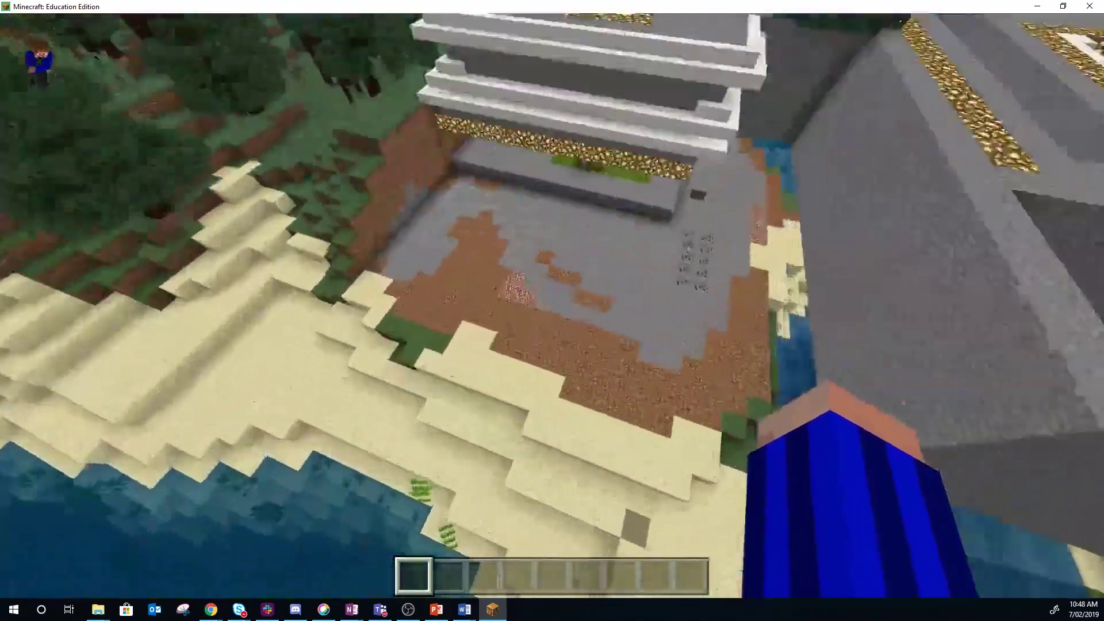
pyautogui.press('w')
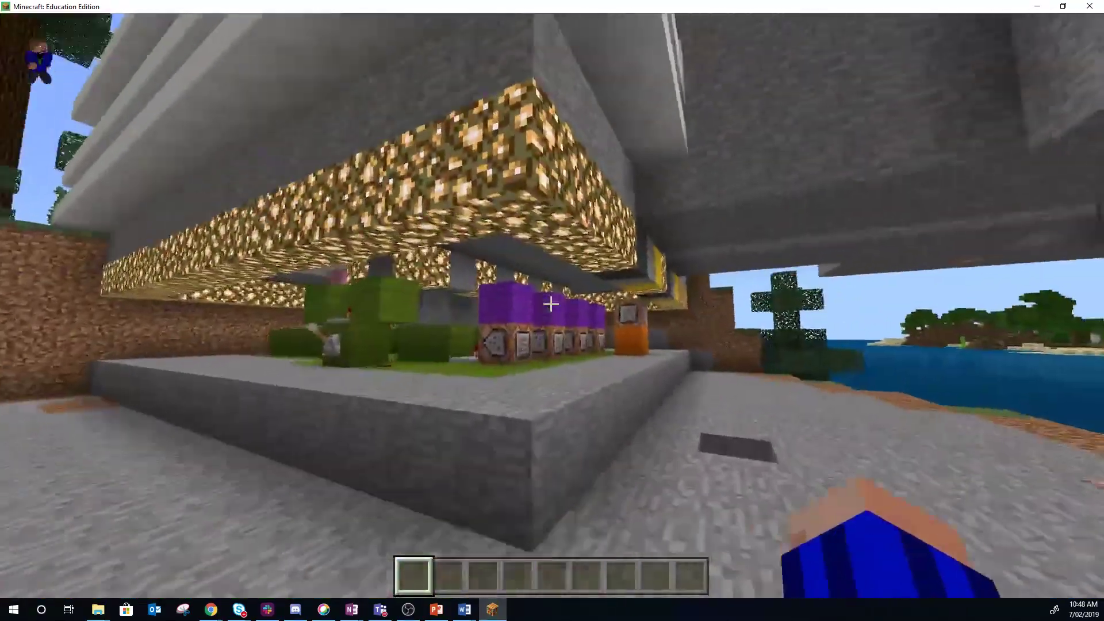
pyautogui.press('space')
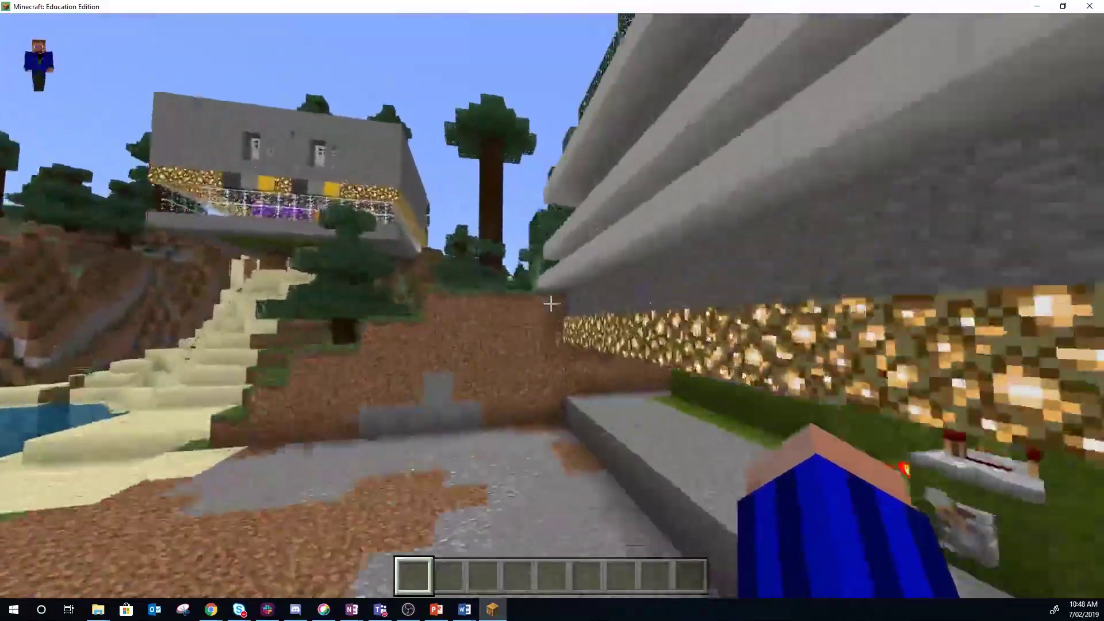
pyautogui.press('w')
pyautogui.press('space')
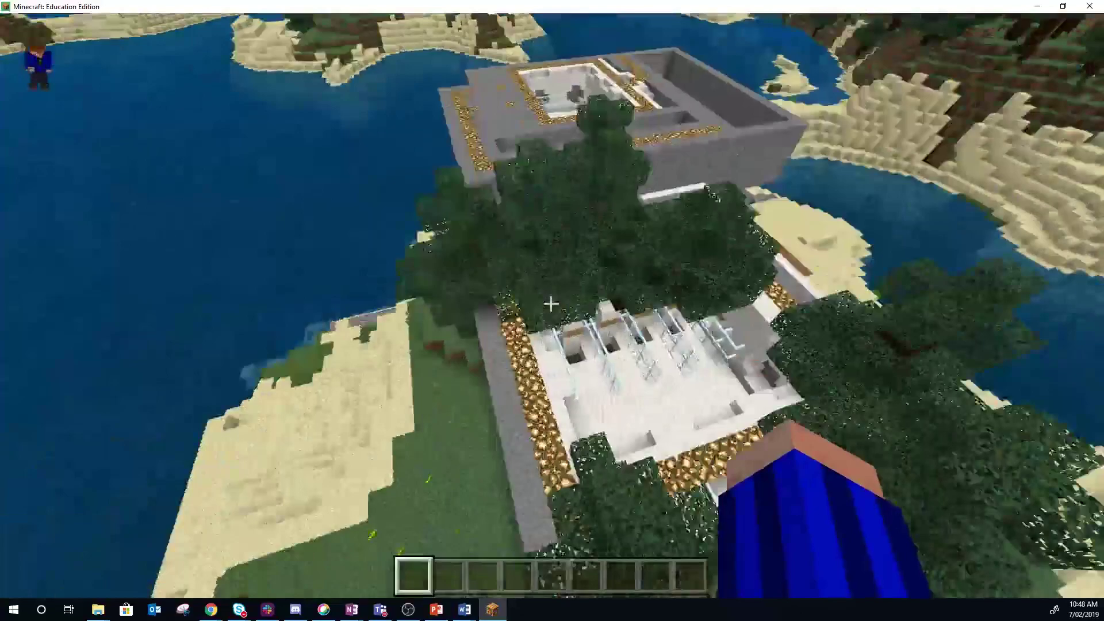
pyautogui.press('w')
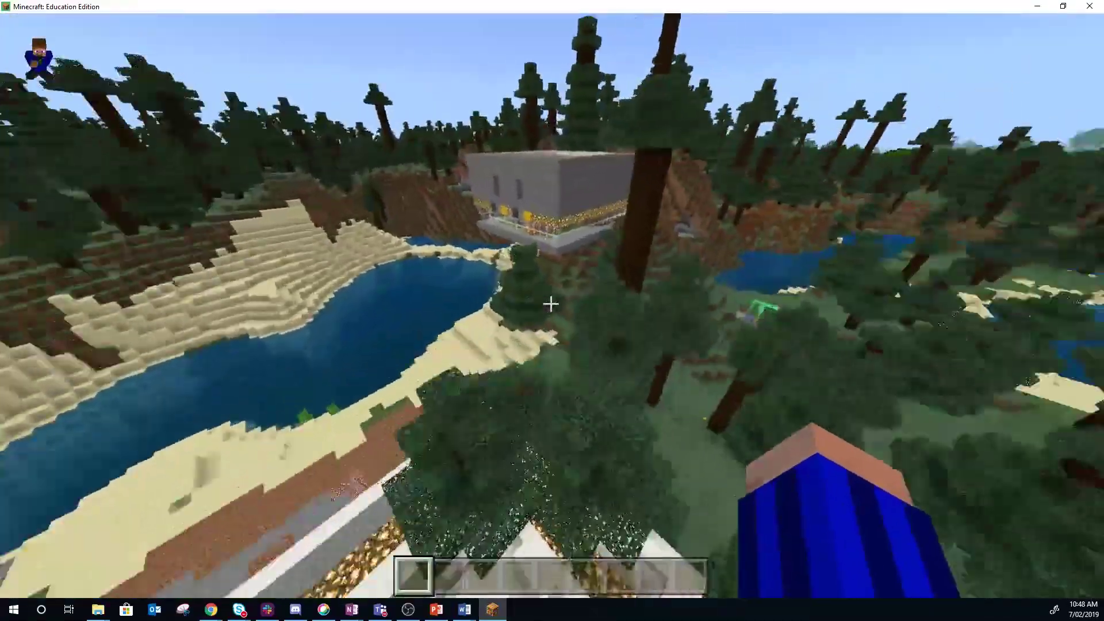
pyautogui.press('w')
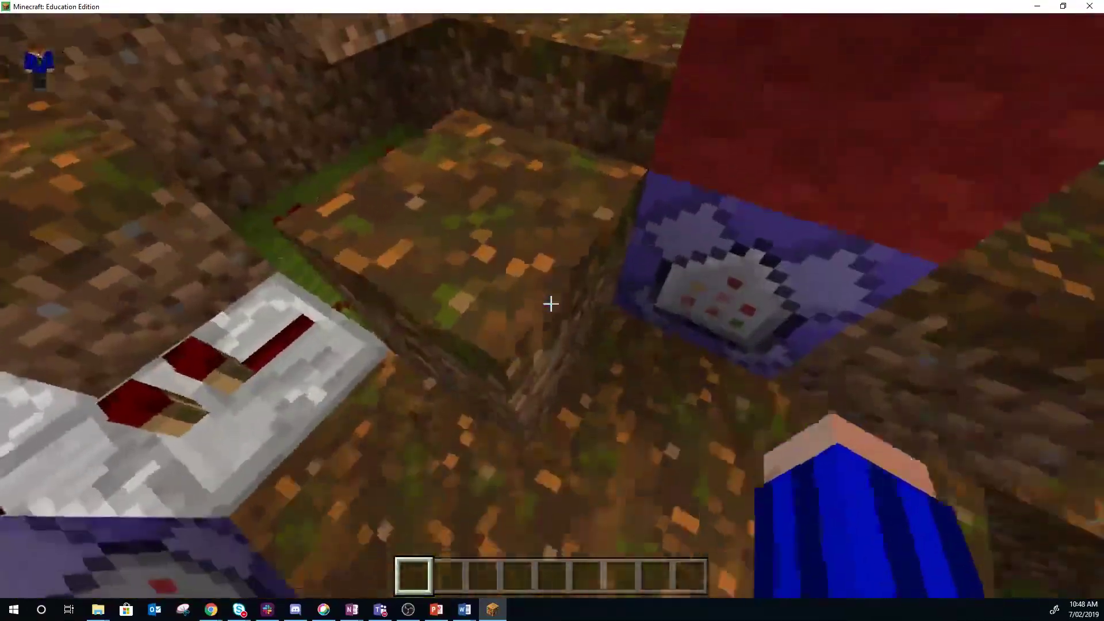
# Step: Dig out the dirt and podzol blocks between the command blocks and redstone repeaters inside the hillside building
pyautogui.click(551, 303)
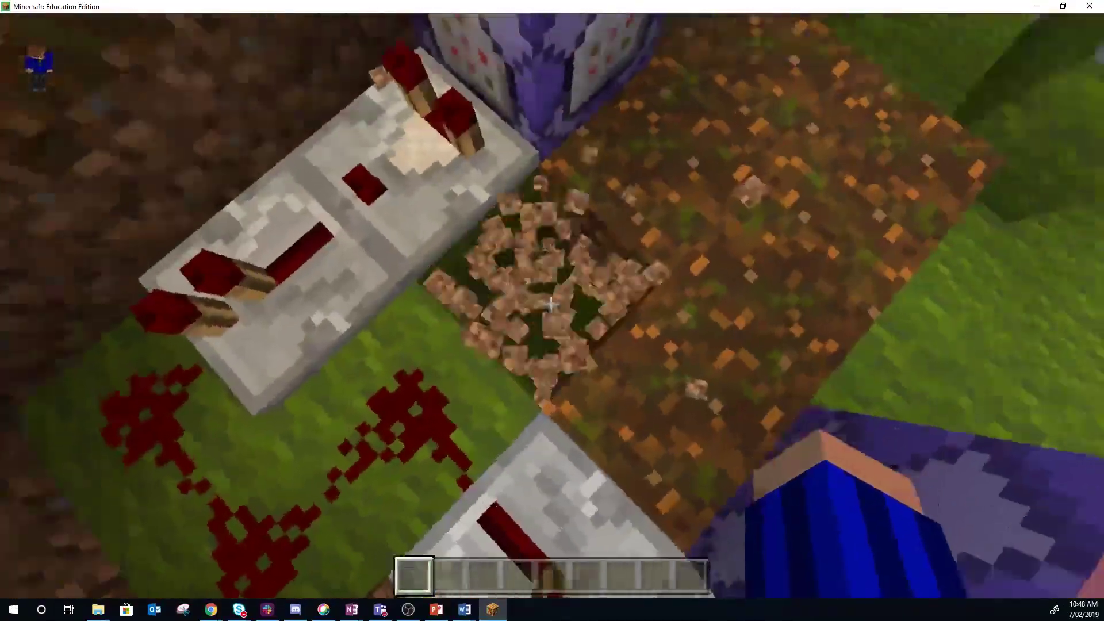
pyautogui.click(551, 304)
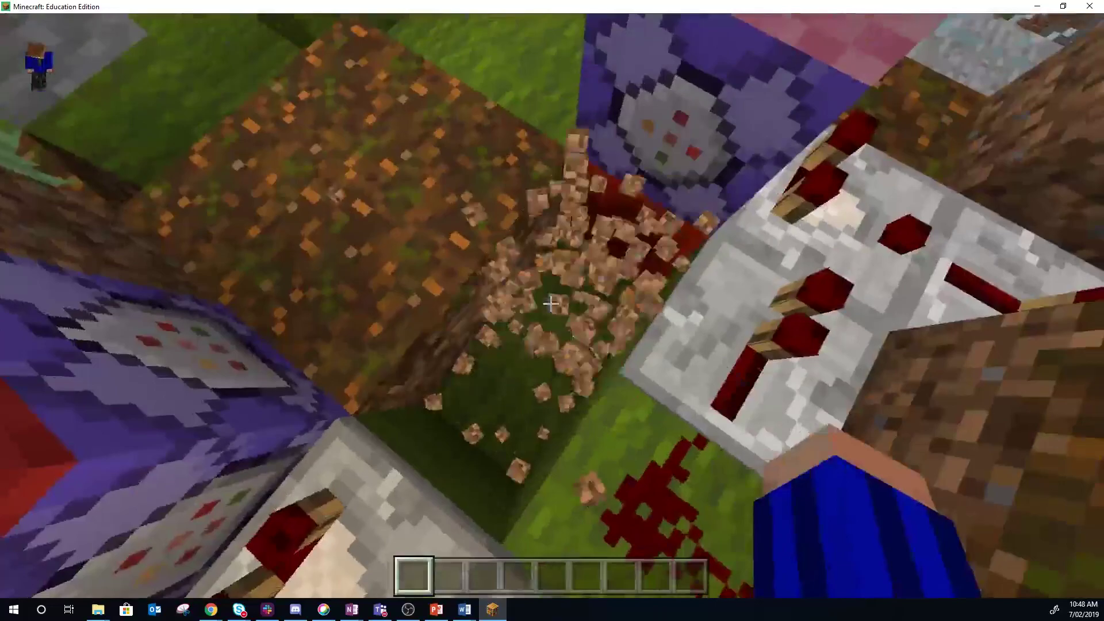
pyautogui.click(551, 304)
pyautogui.click(551, 304)
pyautogui.click(551, 304)
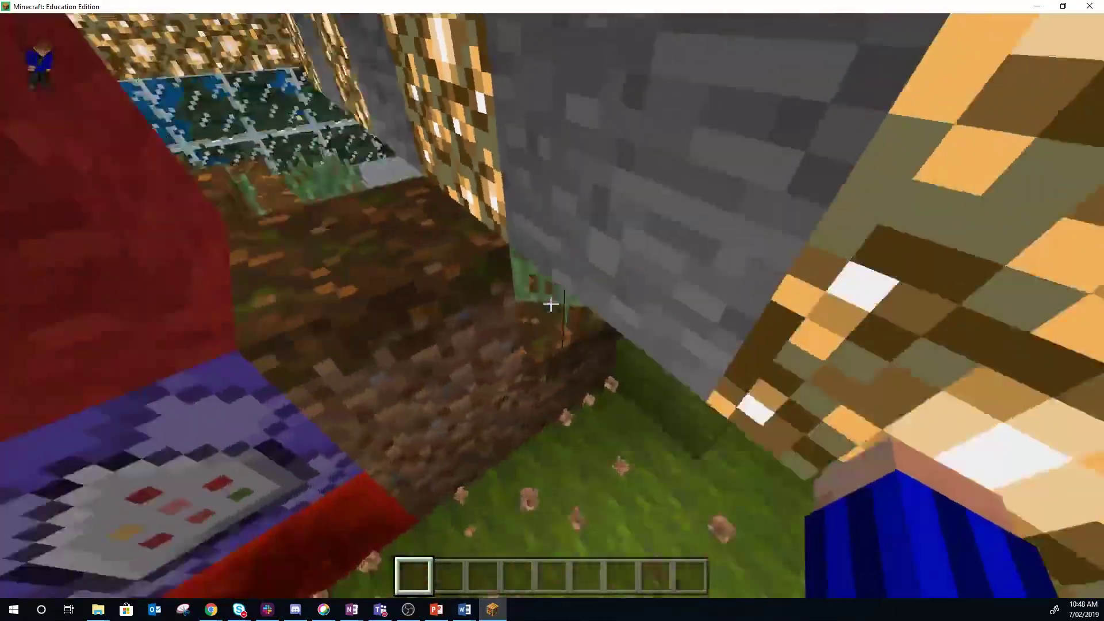
pyautogui.click(551, 304)
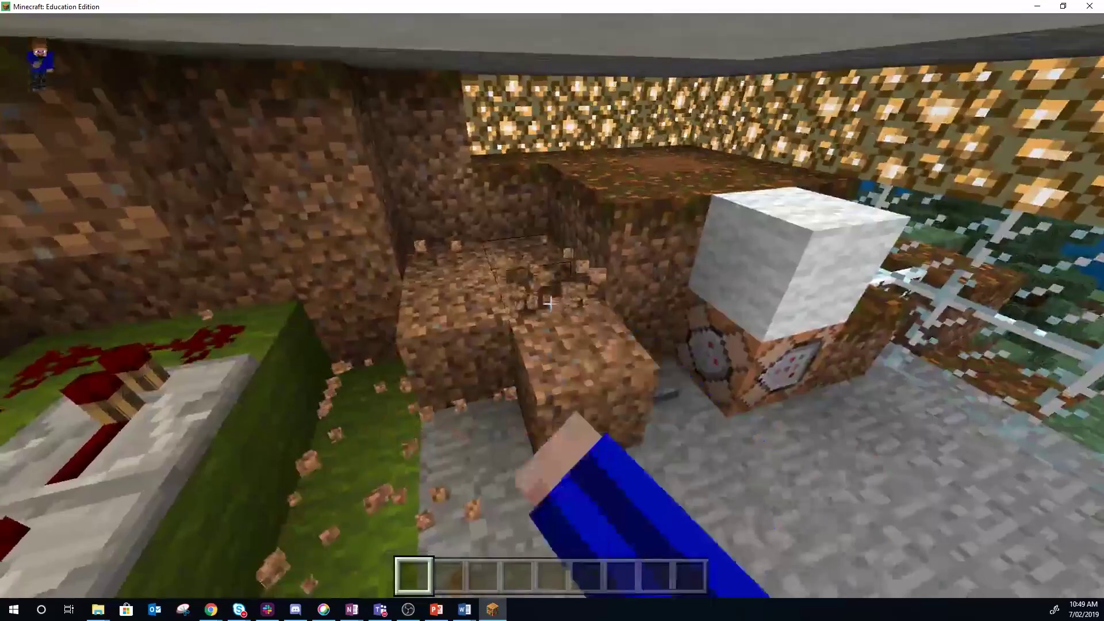
# Step: Clear the dirt around the command block topped with white wool, down to the building's stone floor
pyautogui.click(550, 303)
pyautogui.click(550, 303)
pyautogui.click(550, 303)
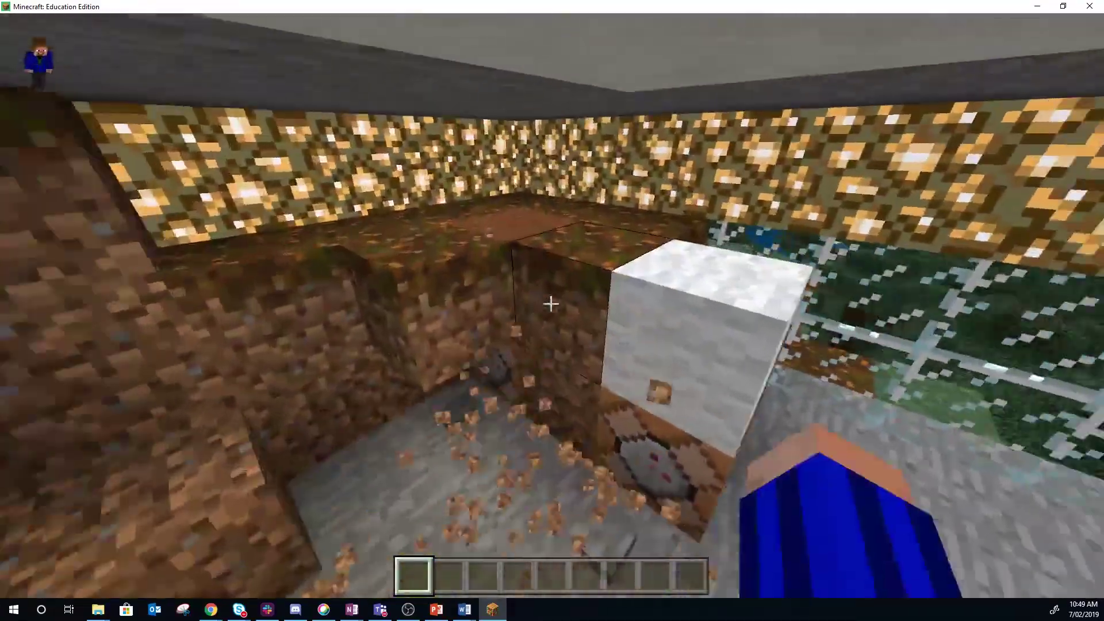
pyautogui.click(551, 304)
pyautogui.click(551, 303)
pyautogui.click(551, 303)
pyautogui.press('w')
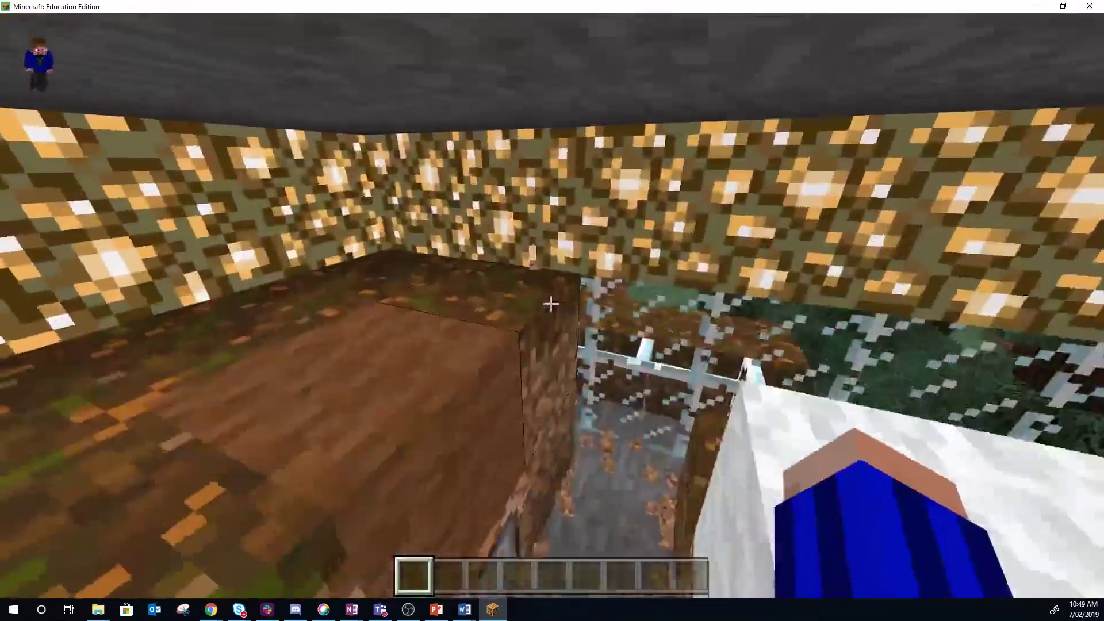
# Step: Remove the dirt blocks filling the strip along the glass wall below the glowstone border
pyautogui.click(550, 304)
pyautogui.click(551, 303)
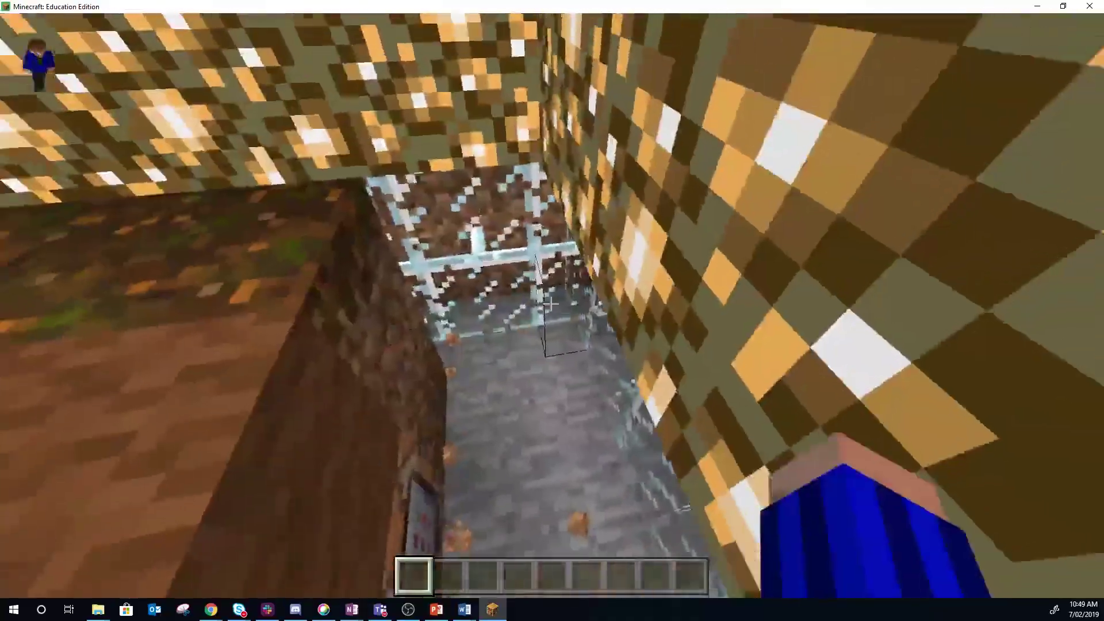
pyautogui.click(550, 303)
pyautogui.click(550, 303)
pyautogui.click(551, 304)
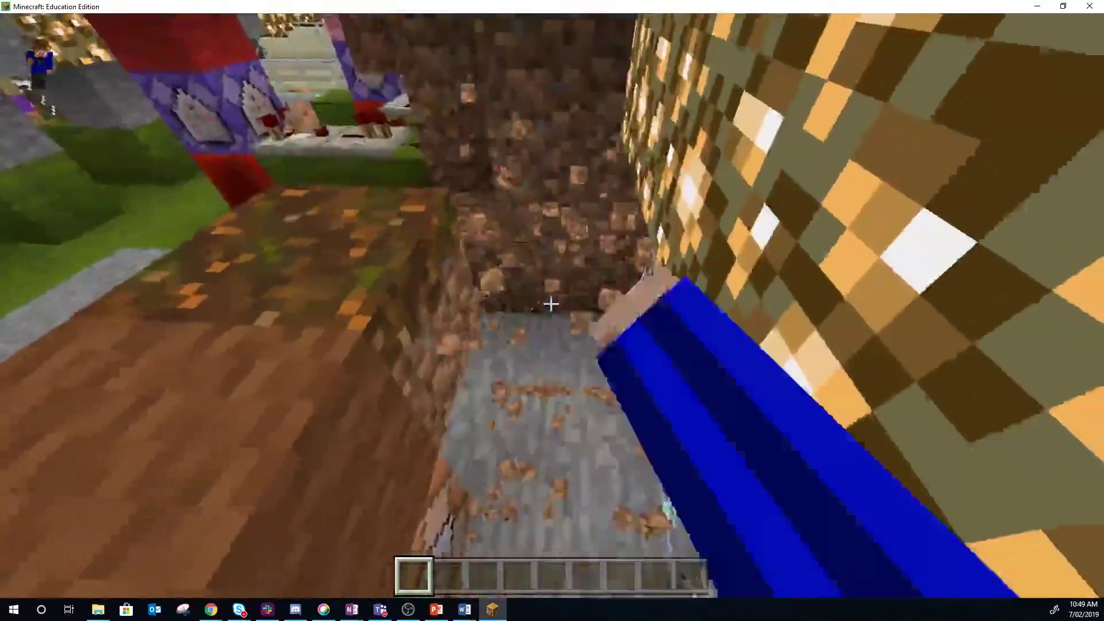
# Step: Leave the hillside building and fly over it to the emerald block platform in the forest clearing
pyautogui.press('w')
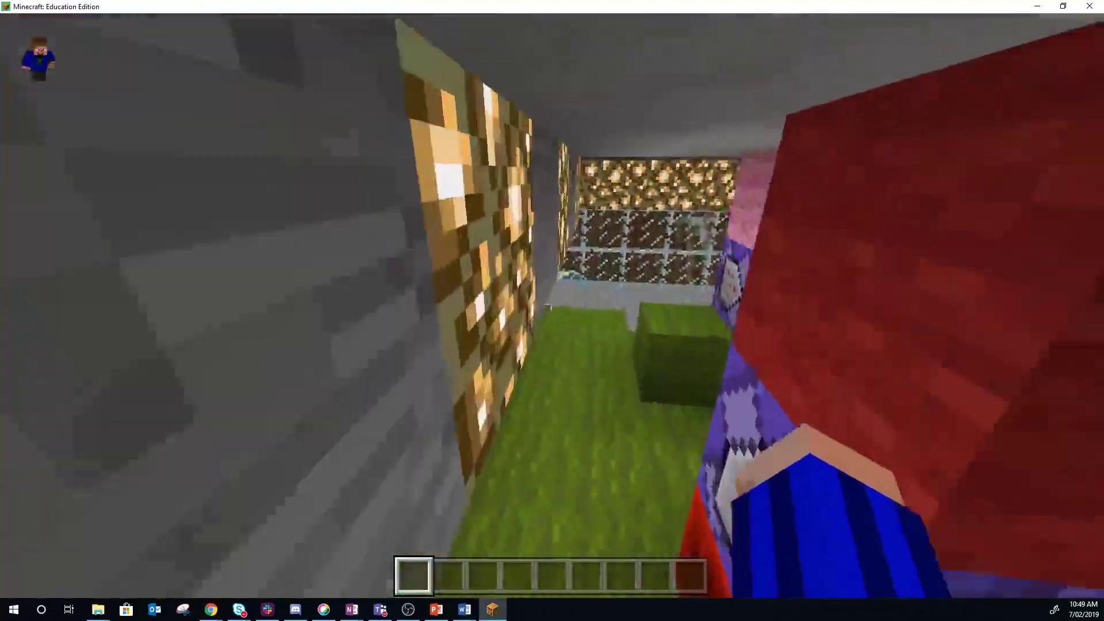
pyautogui.press('w')
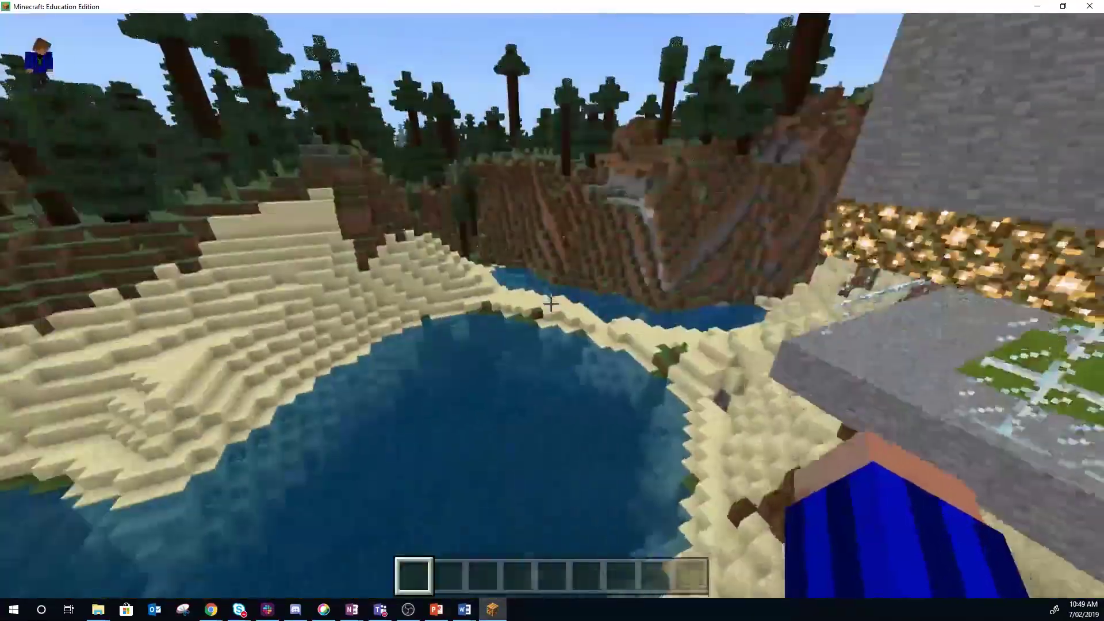
pyautogui.press('space')
pyautogui.press('w')
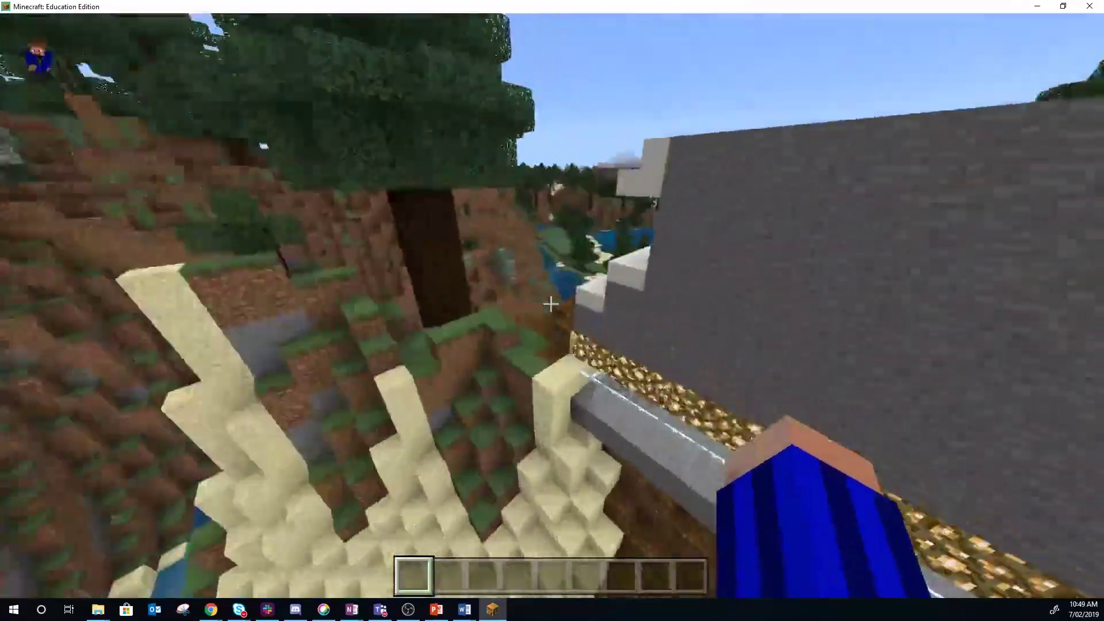
pyautogui.press('space')
pyautogui.press('w')
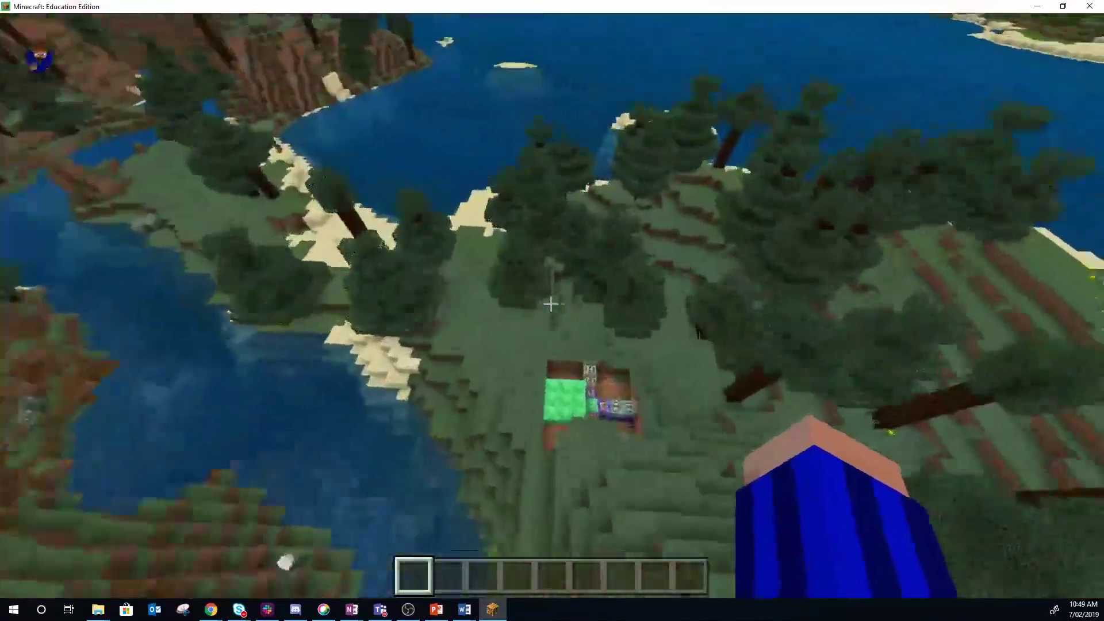
pyautogui.press('shift')
pyautogui.press('space')
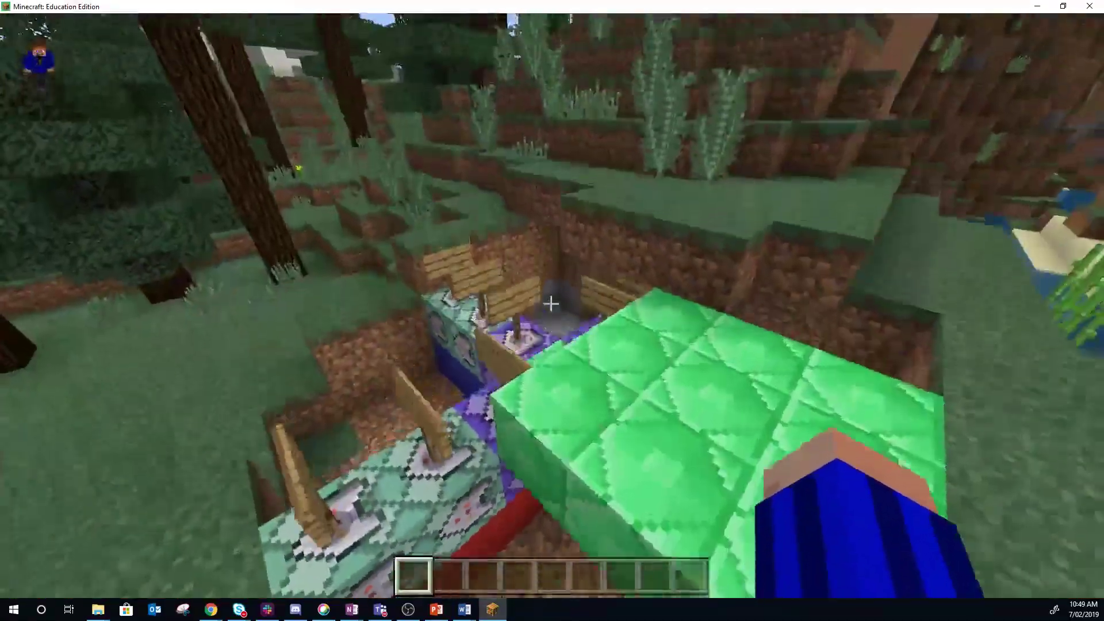
# Step: Examine the emerald block platform and the command blocks with wooden signs around it from several sides
pyautogui.press('w')
pyautogui.press('w')
pyautogui.press('s')
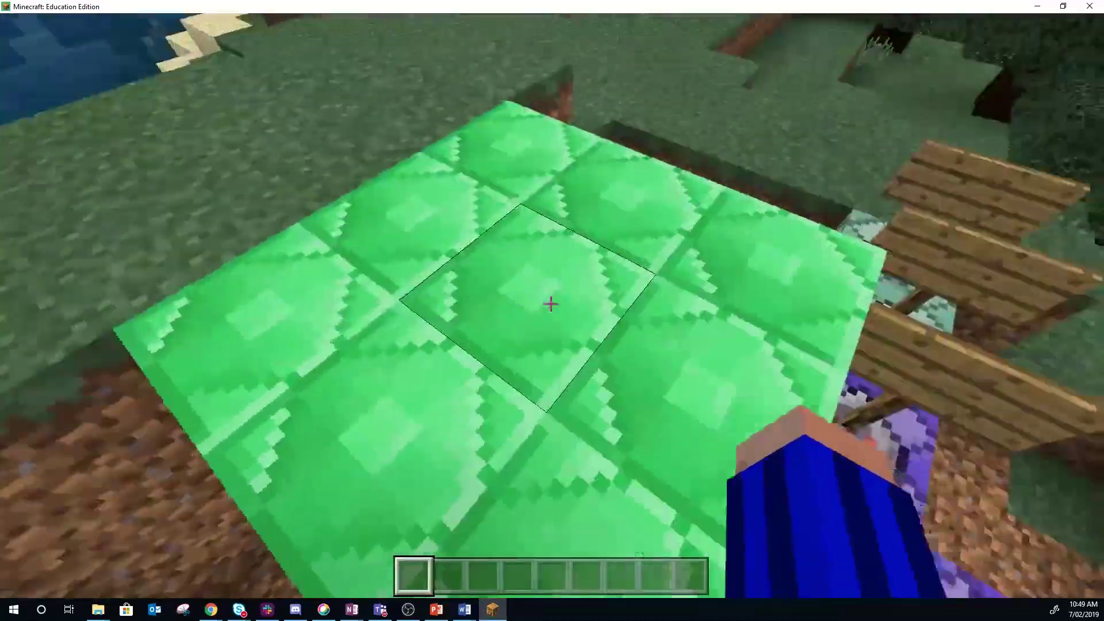
pyautogui.press('a')
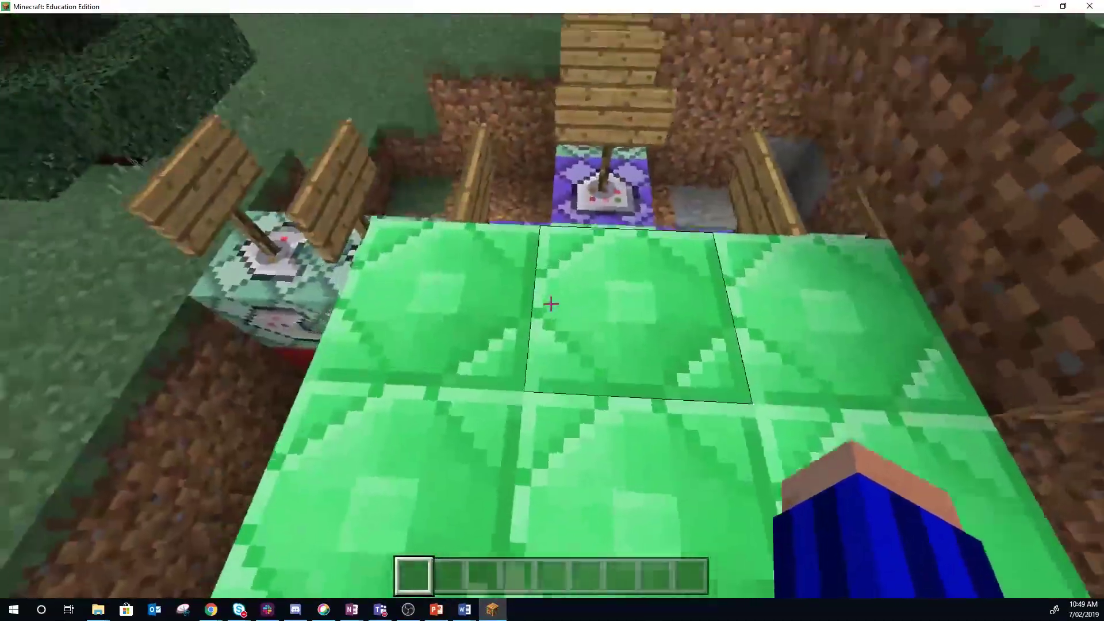
pyautogui.press('w')
pyautogui.press('shift')
pyautogui.press('space')
pyautogui.press('w')
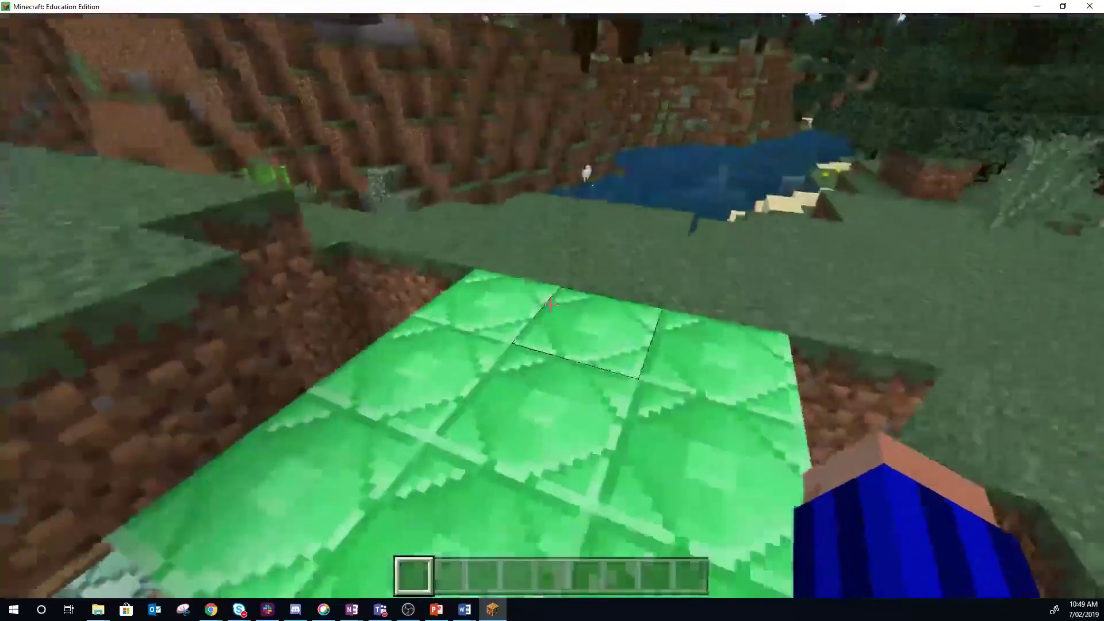
pyautogui.press('s')
pyautogui.press('s')
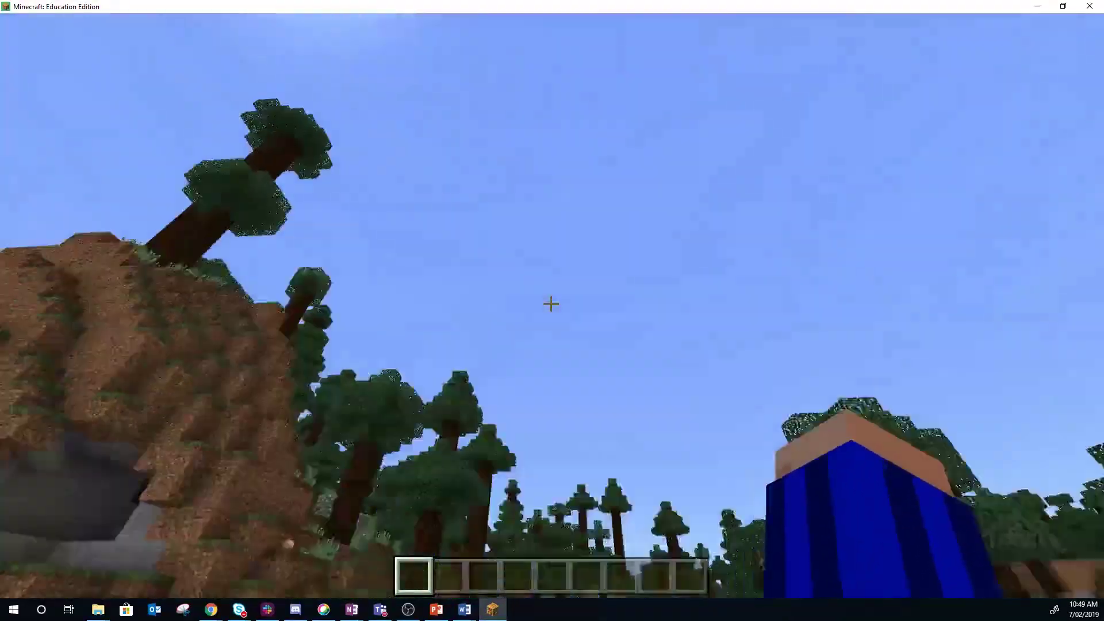
pyautogui.press('s')
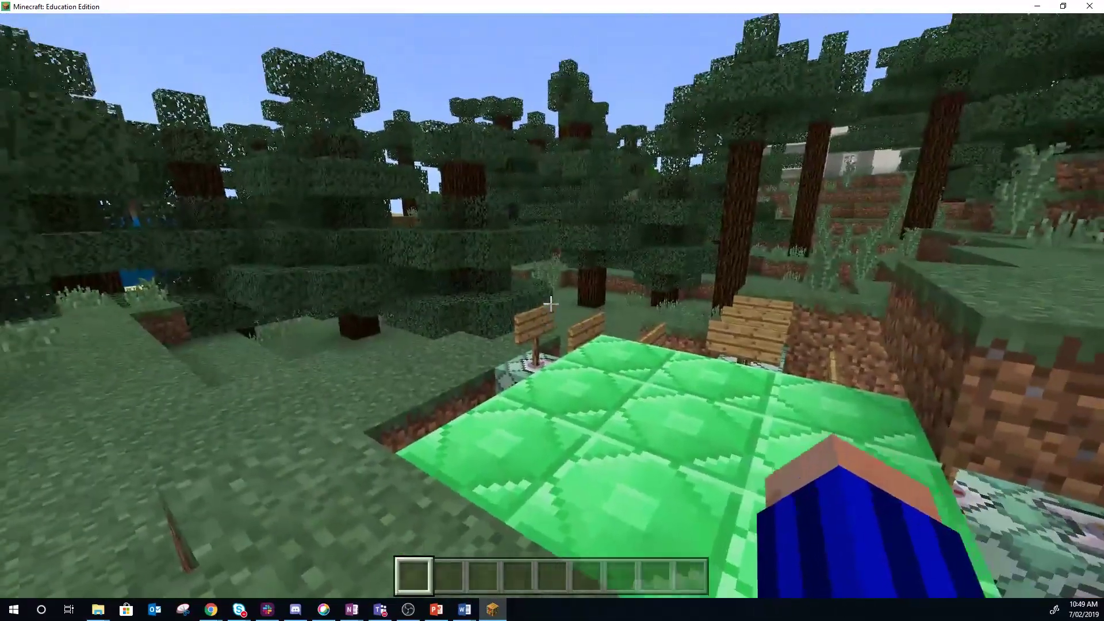